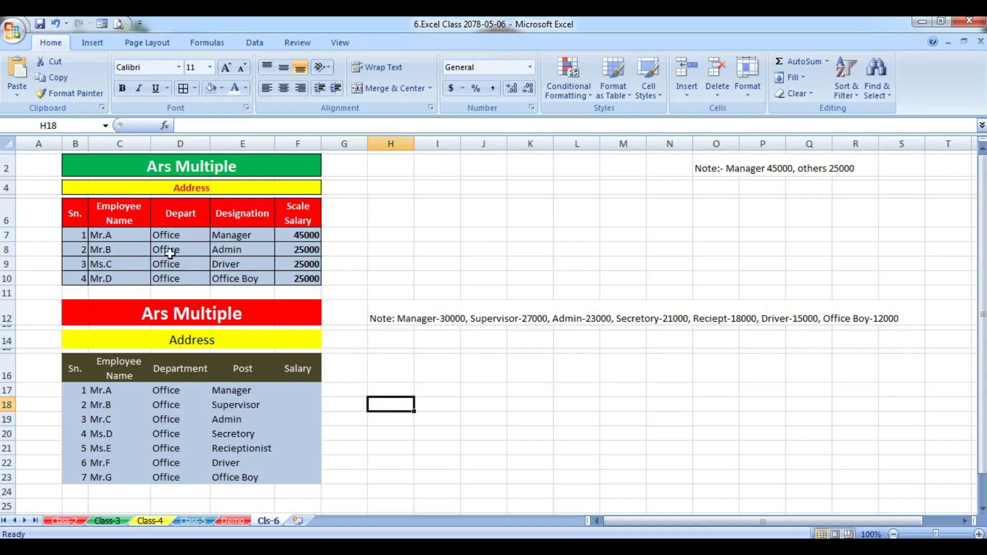
- Select and review the first table, the second table B12:F23, and the salary note in H12
{"action": "left_click_drag", "start_coordinate": [163, 160], "coordinate": [160, 278]}
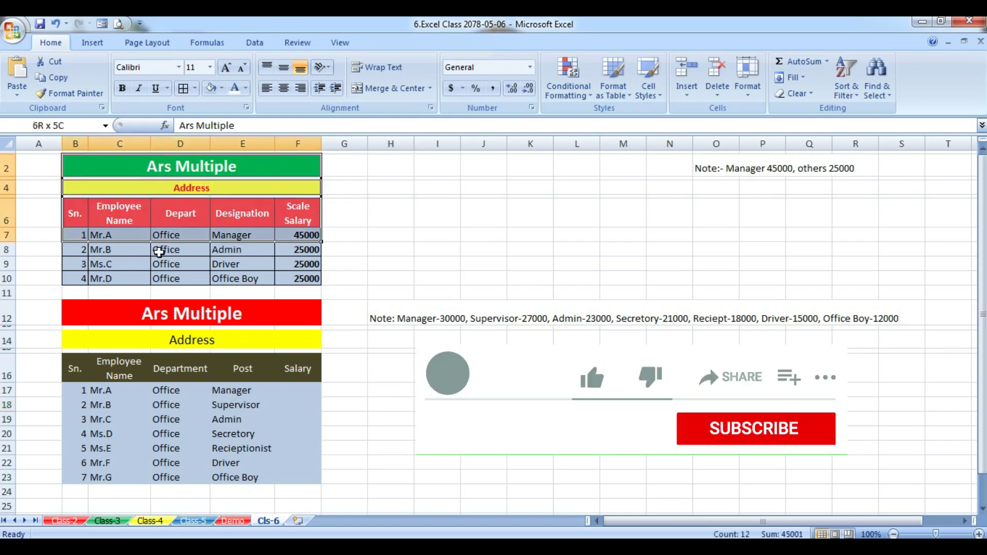
{"action": "left_click", "coordinate": [353, 258]}
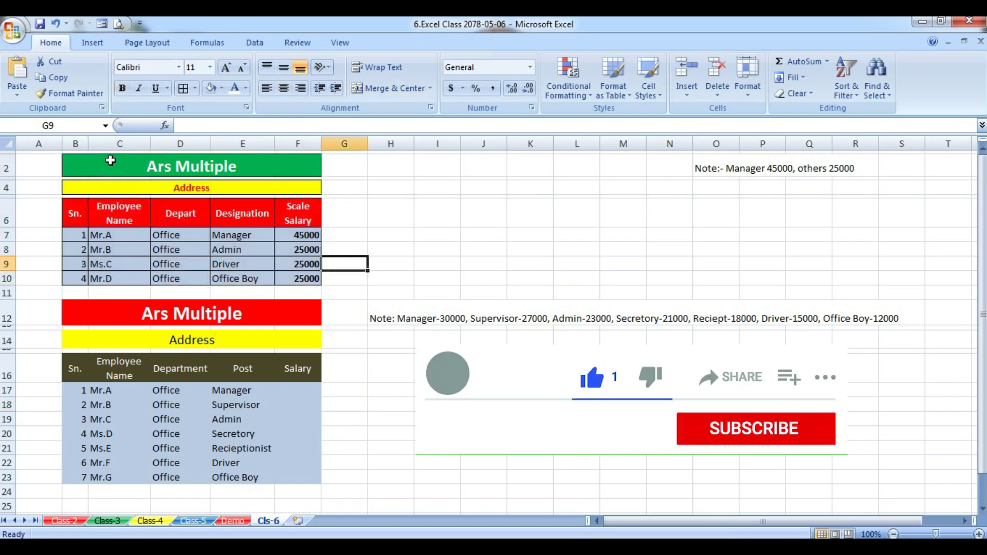
{"action": "left_click_drag", "start_coordinate": [110, 159], "coordinate": [136, 280]}
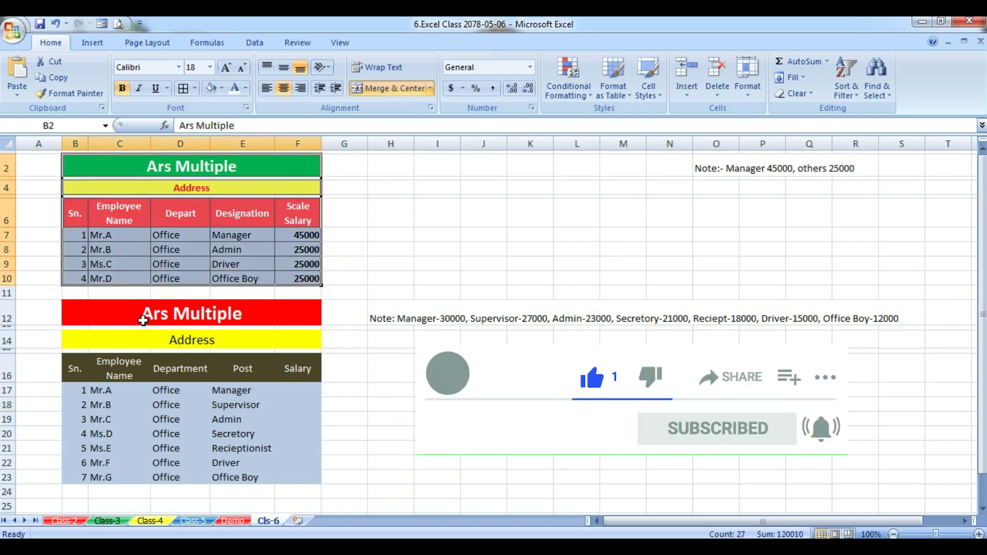
{"action": "left_click_drag", "start_coordinate": [144, 318], "coordinate": [163, 474]}
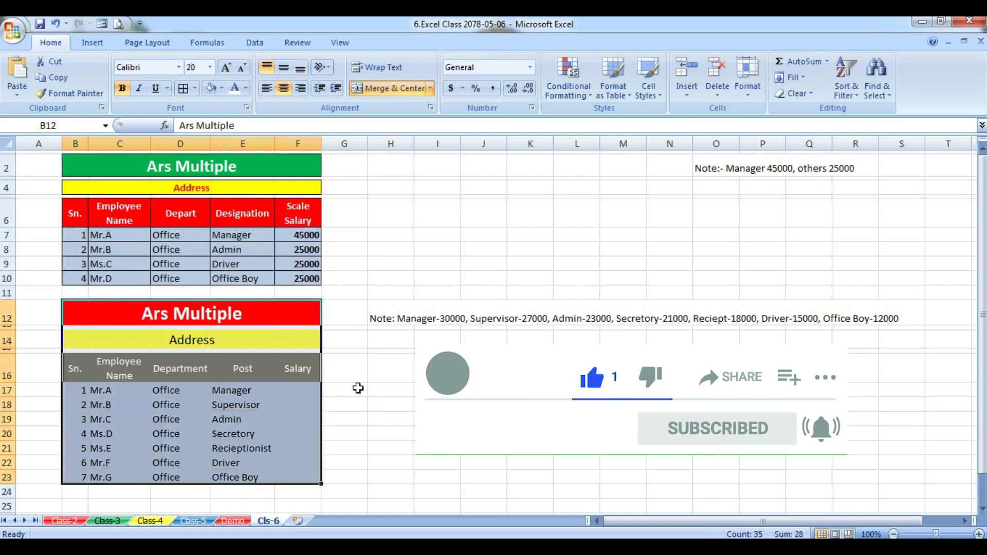
{"action": "left_click_drag", "start_coordinate": [244, 318], "coordinate": [254, 483]}
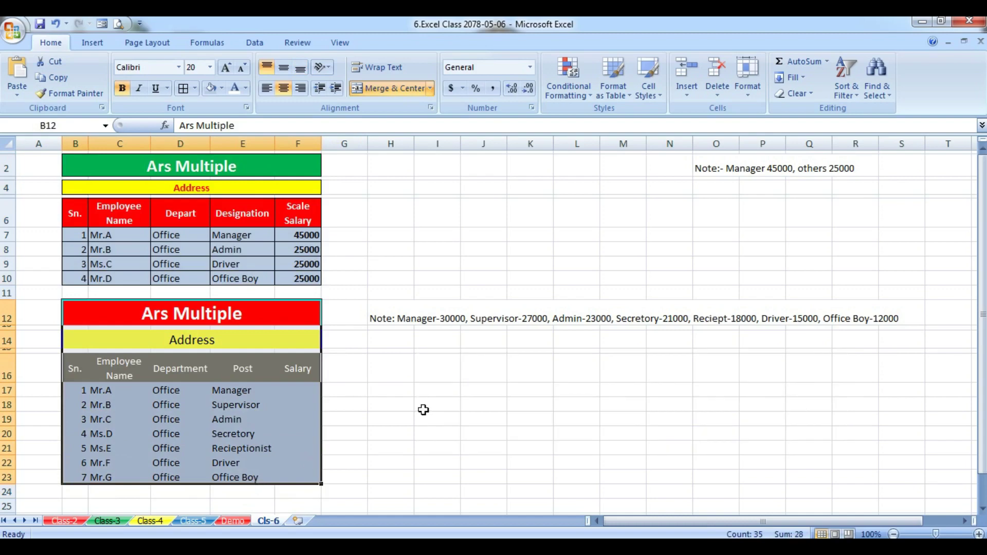
{"action": "left_click", "coordinate": [431, 378]}
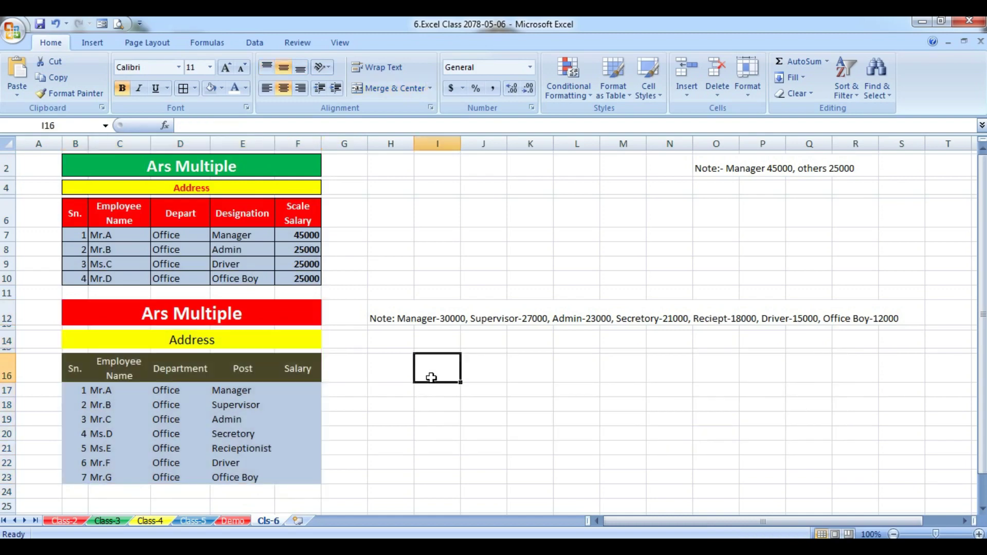
{"action": "left_click", "coordinate": [388, 318]}
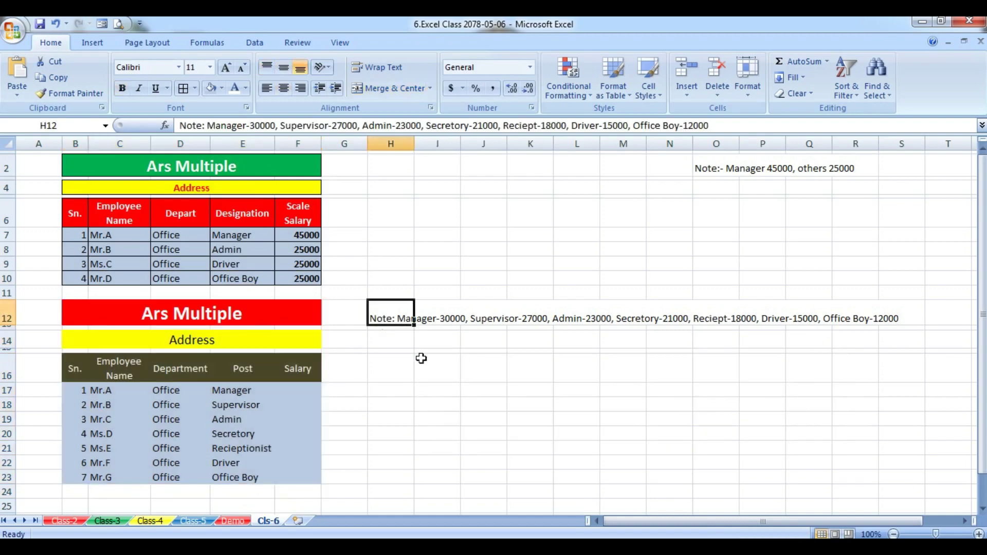
{"action": "left_click", "coordinate": [475, 376]}
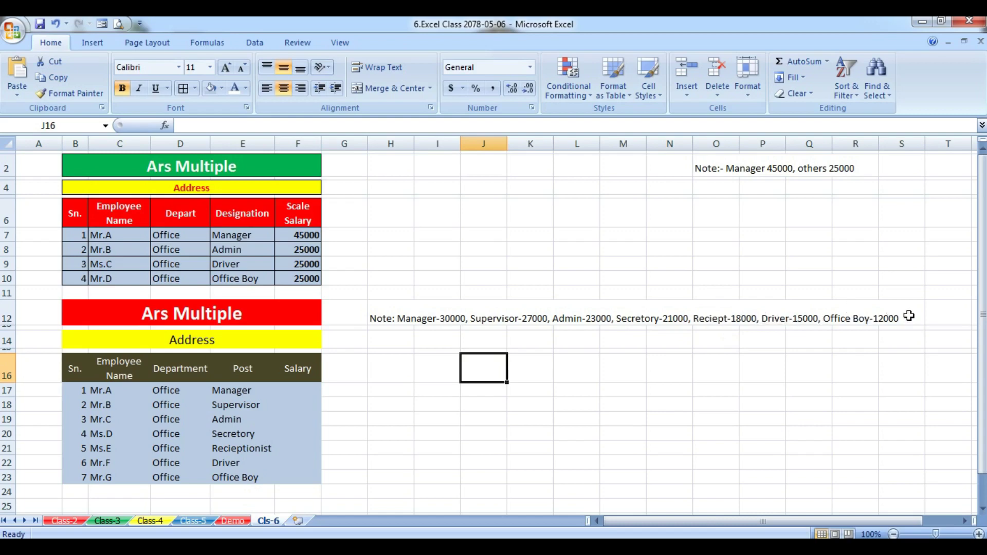
- Delete the second salary table and its note, leaving only the first table
{"action": "left_click", "coordinate": [492, 402]}
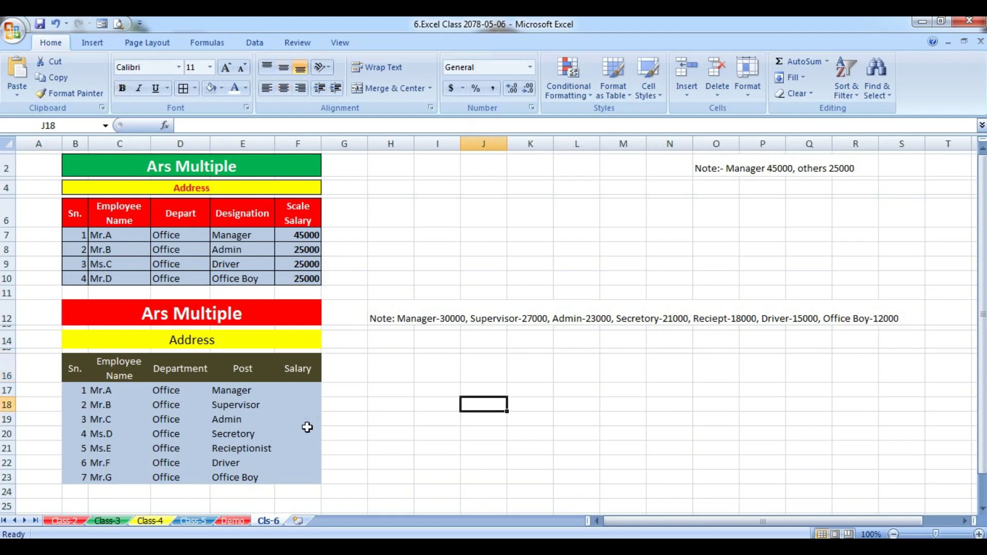
{"action": "left_click", "coordinate": [421, 389]}
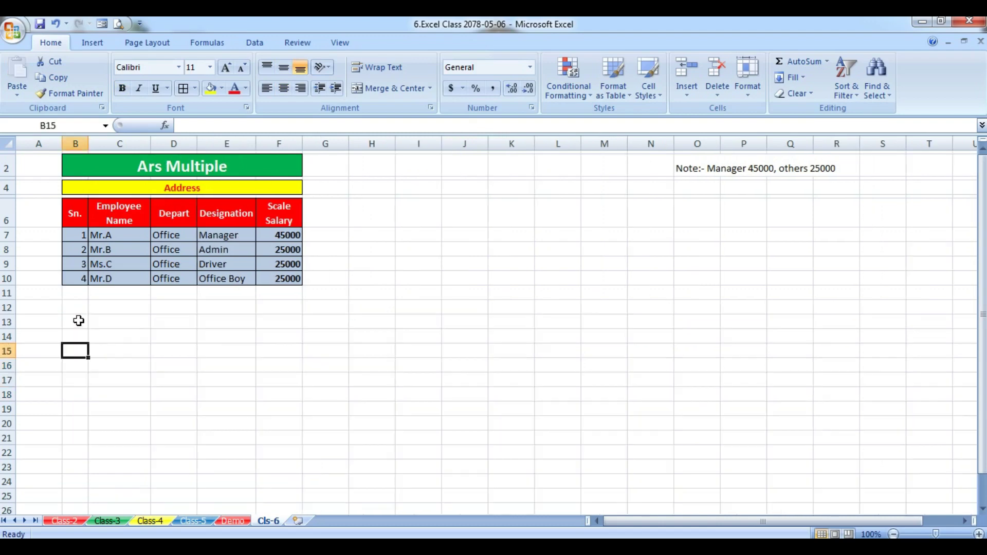
{"action": "left_click", "coordinate": [79, 321]}
- Enter the title Ars Multiple in B12 and Address in B14
{"action": "left_click", "coordinate": [89, 311]}
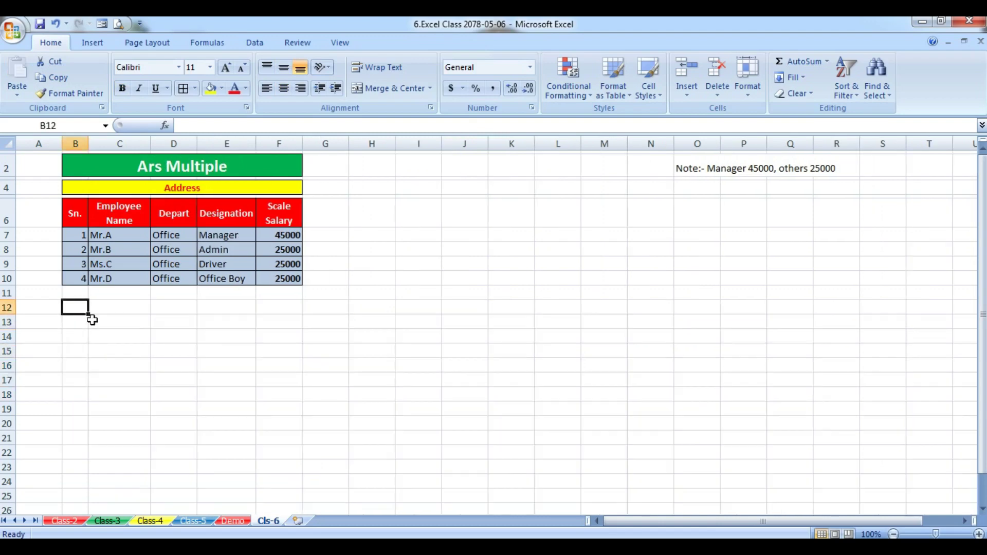
{"action": "type", "text": "Ars"}
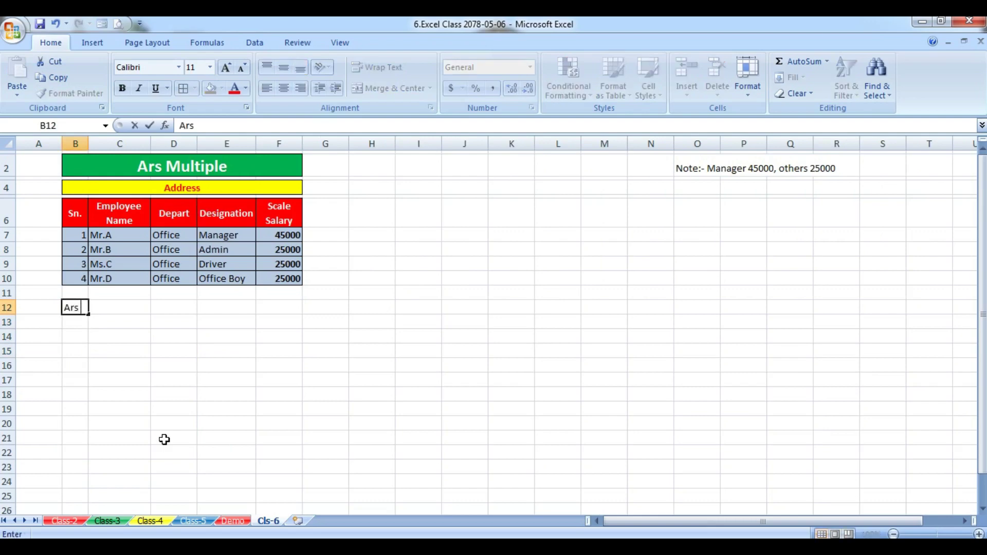
{"action": "type", "text": " Multiple"}
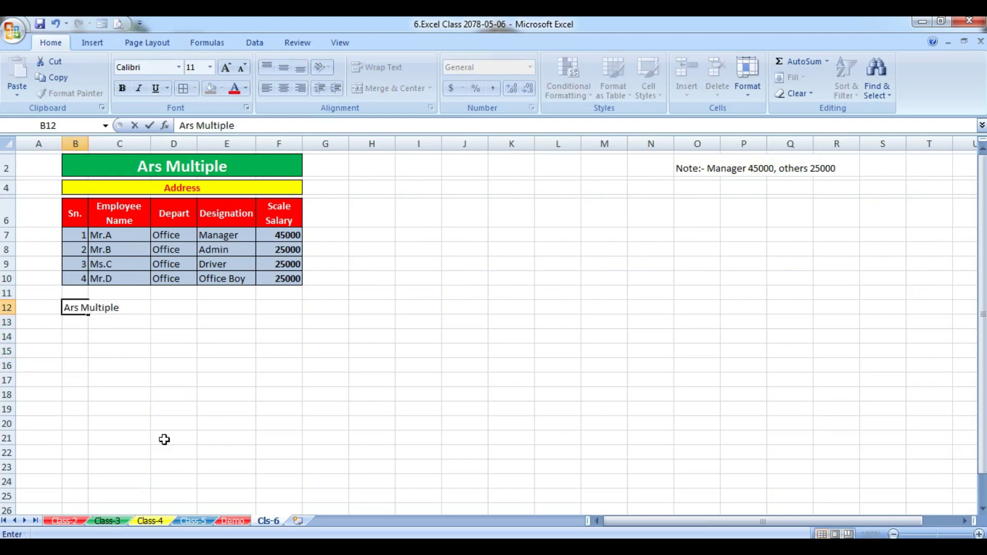
{"action": "left_click", "coordinate": [173, 389]}
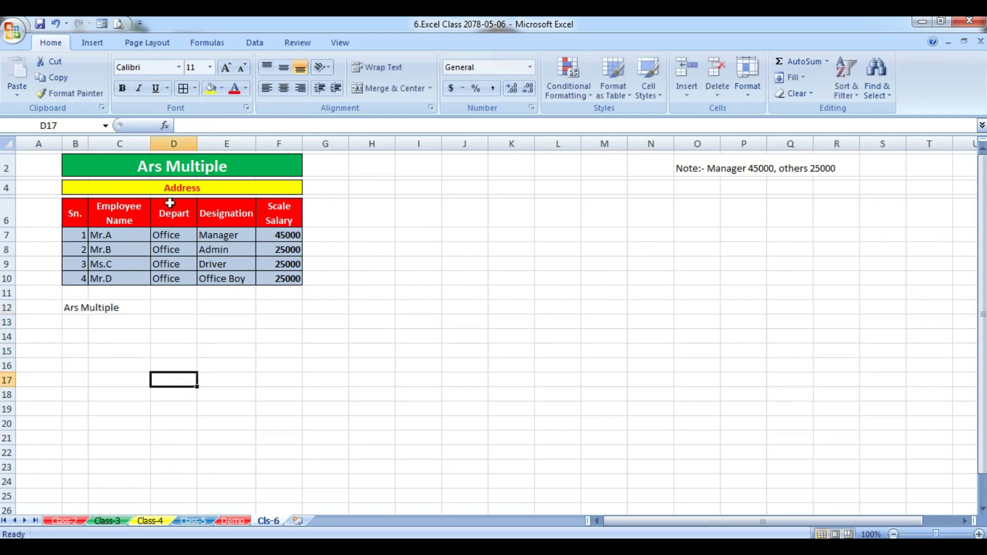
{"action": "left_click", "coordinate": [76, 335]}
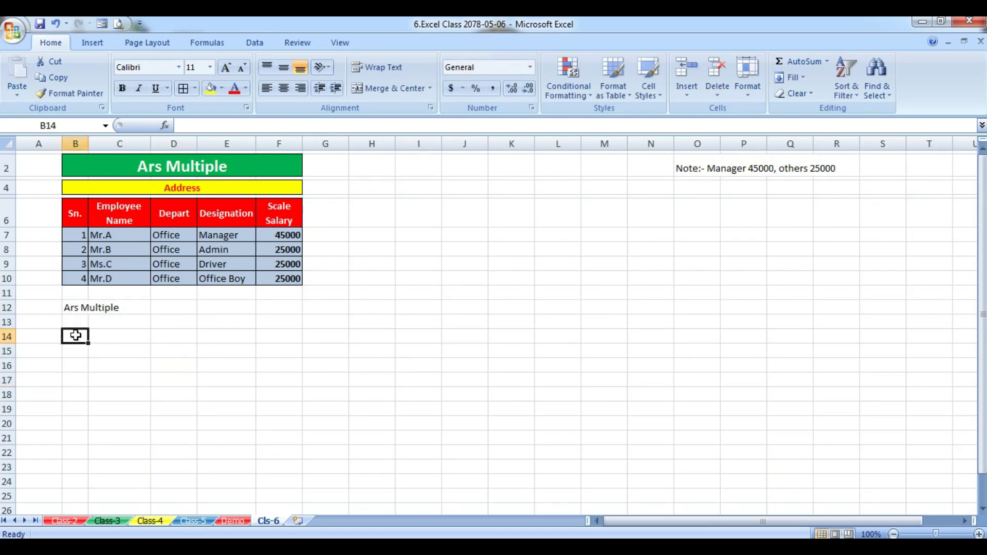
{"action": "type", "text": "Address"}
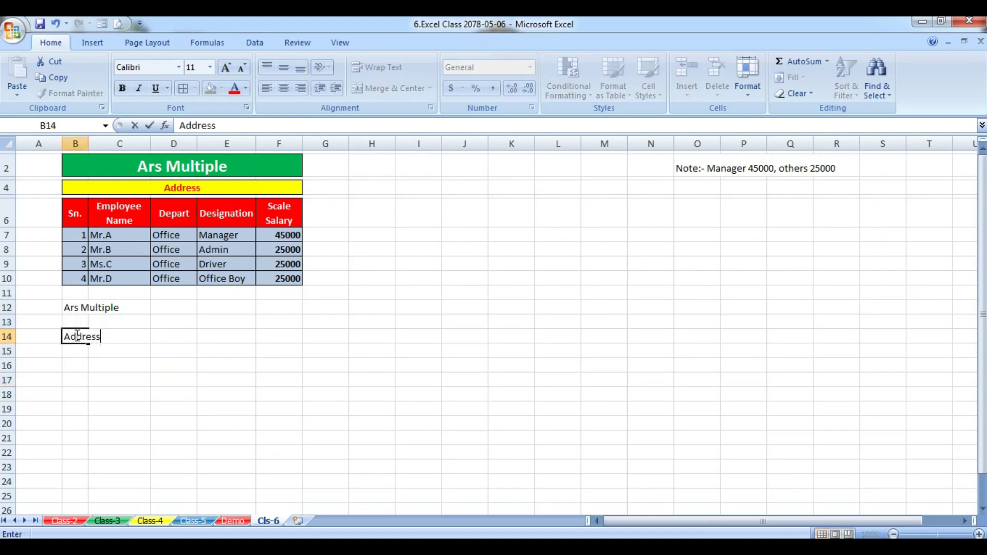
{"action": "key", "text": "Return"}
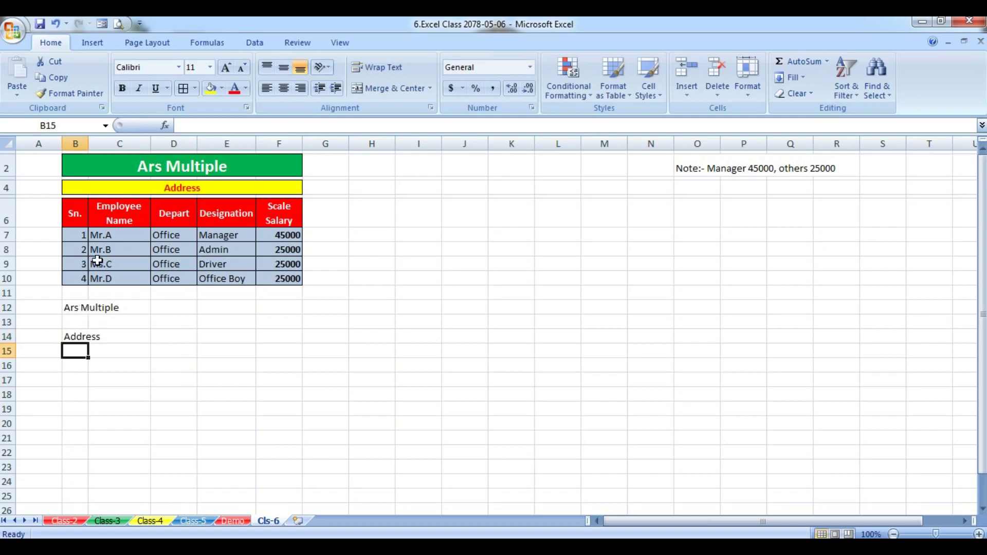
- Enter headings Sn., Employee Name (two lines), Department, Post, Salary across B16:F16
{"action": "left_click", "coordinate": [76, 366]}
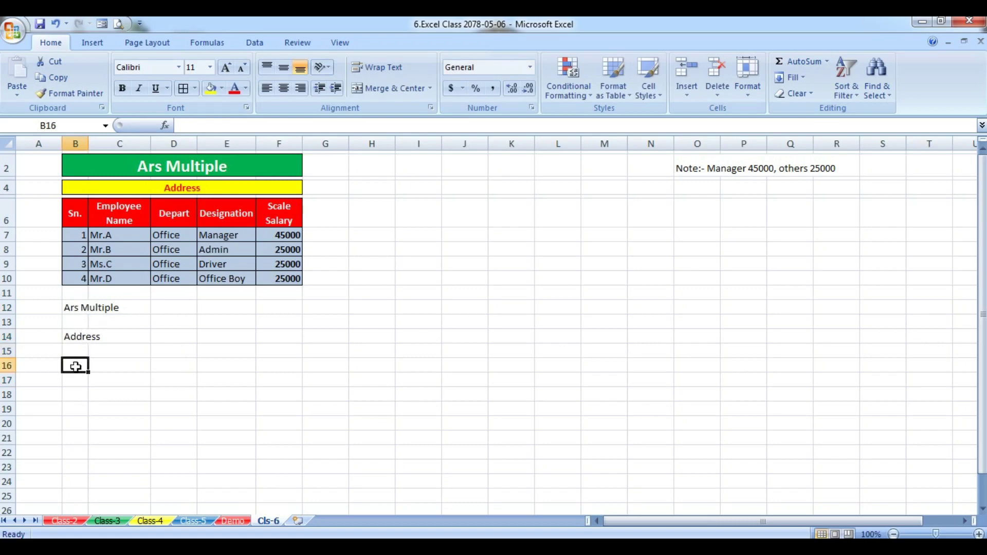
{"action": "type", "text": "Sn."}
{"action": "key", "text": "Tab"}
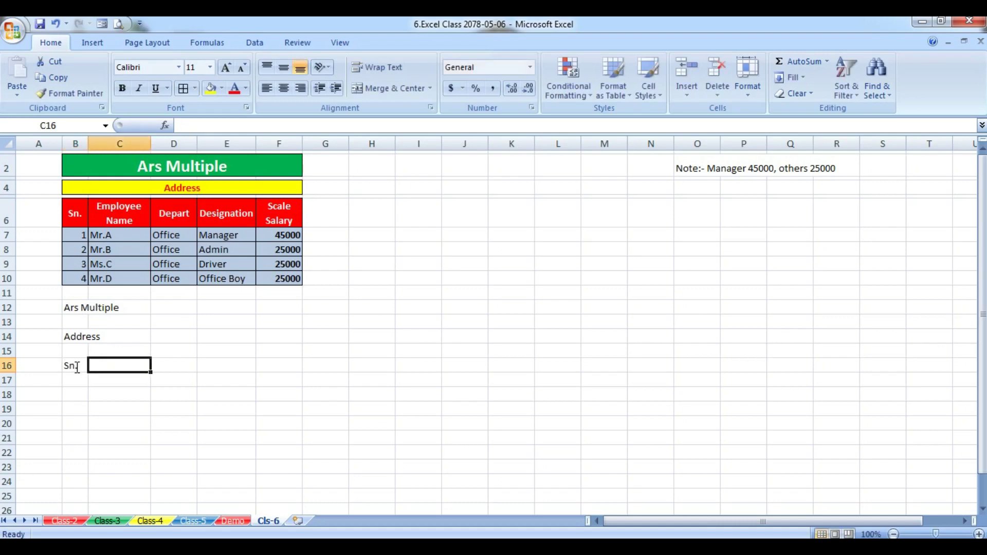
{"action": "type", "text": "Empl"}
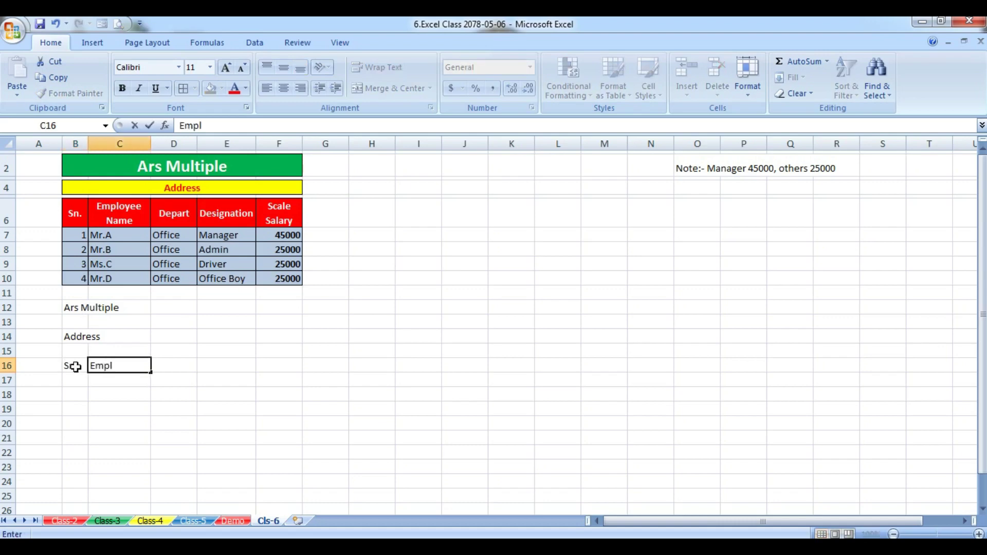
{"action": "type", "text": "oyee"}
{"action": "key", "text": "alt+Return"}
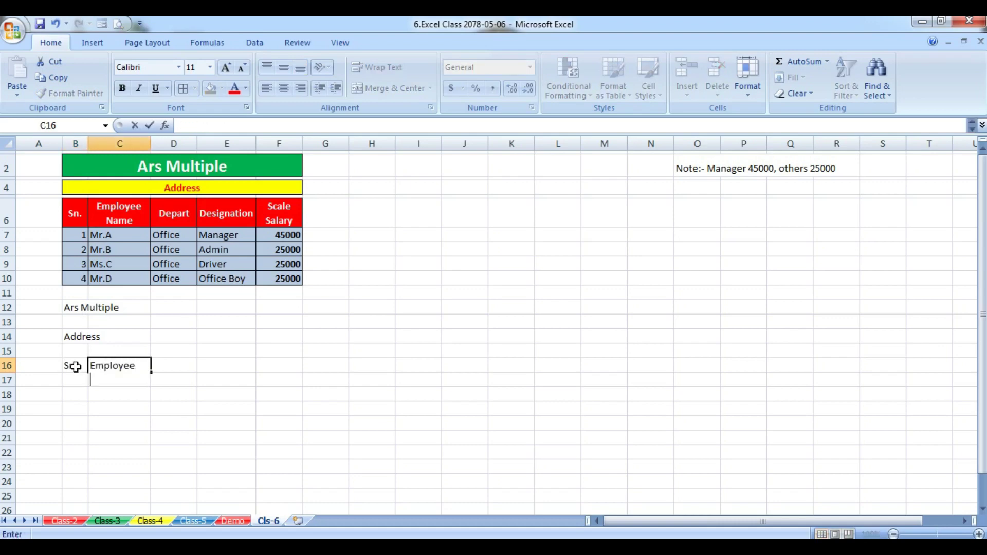
{"action": "type", "text": "Name"}
{"action": "key", "text": "Tab"}
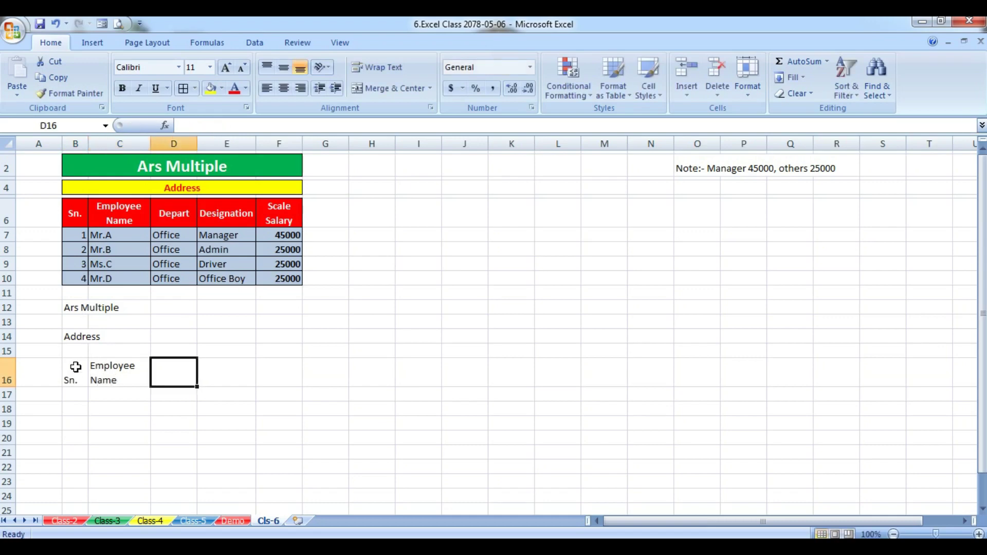
{"action": "type", "text": "Depart"}
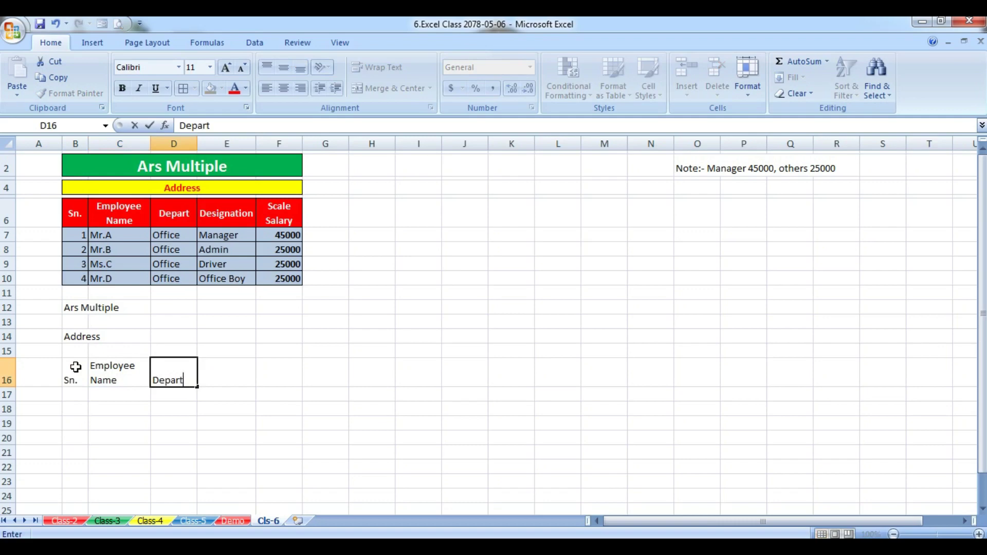
{"action": "type", "text": "ment"}
{"action": "key", "text": "Tab"}
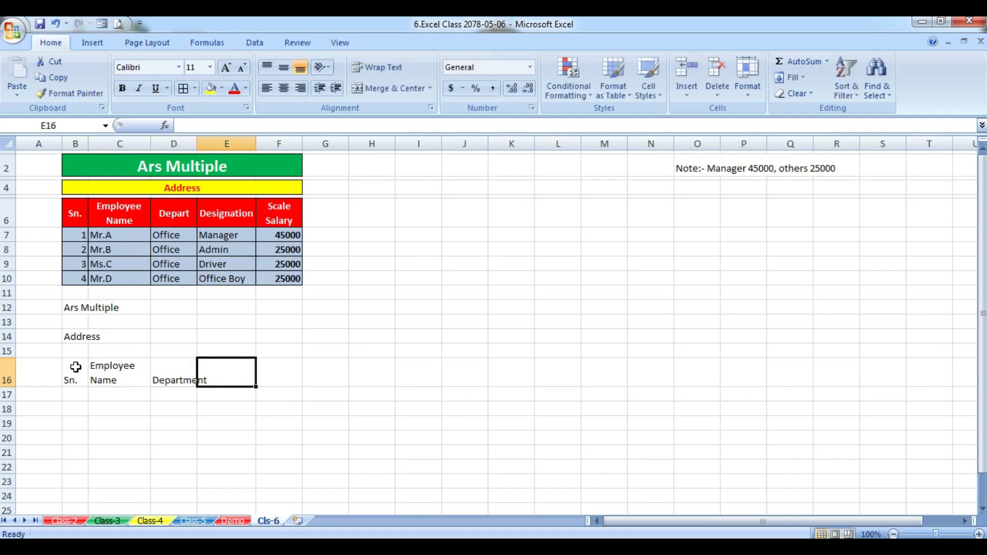
{"action": "type", "text": "Post"}
{"action": "key", "text": "Tab"}
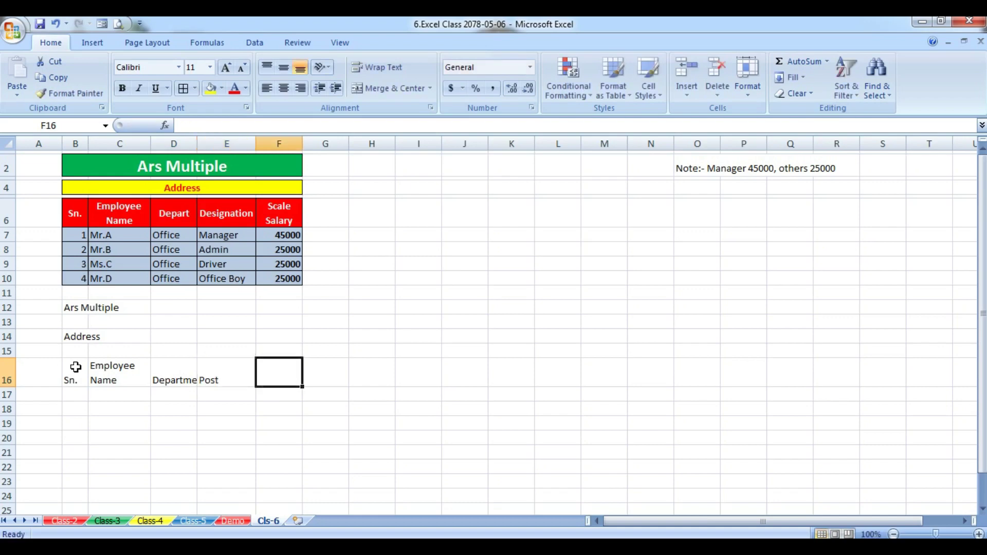
{"action": "type", "text": "Salary"}
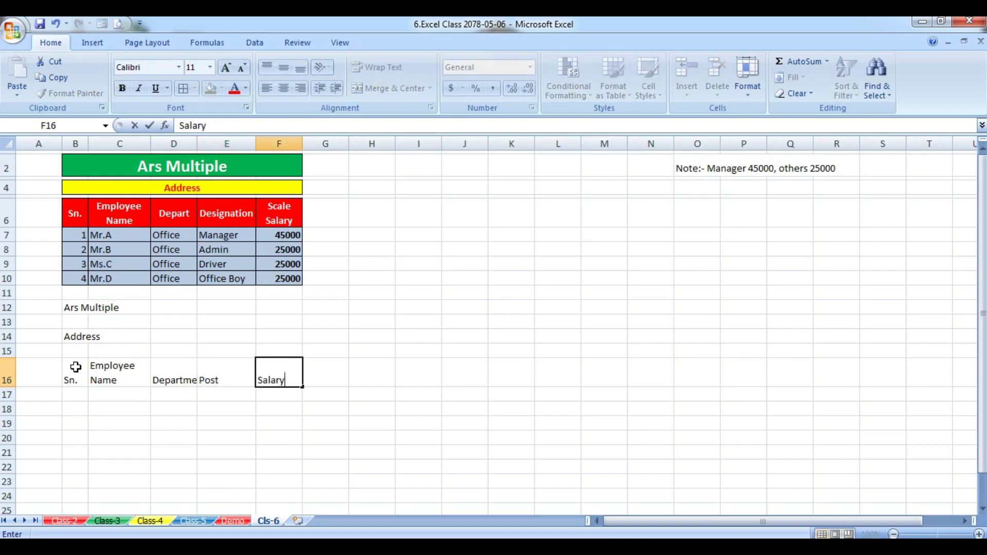
{"action": "key", "text": "Return"}
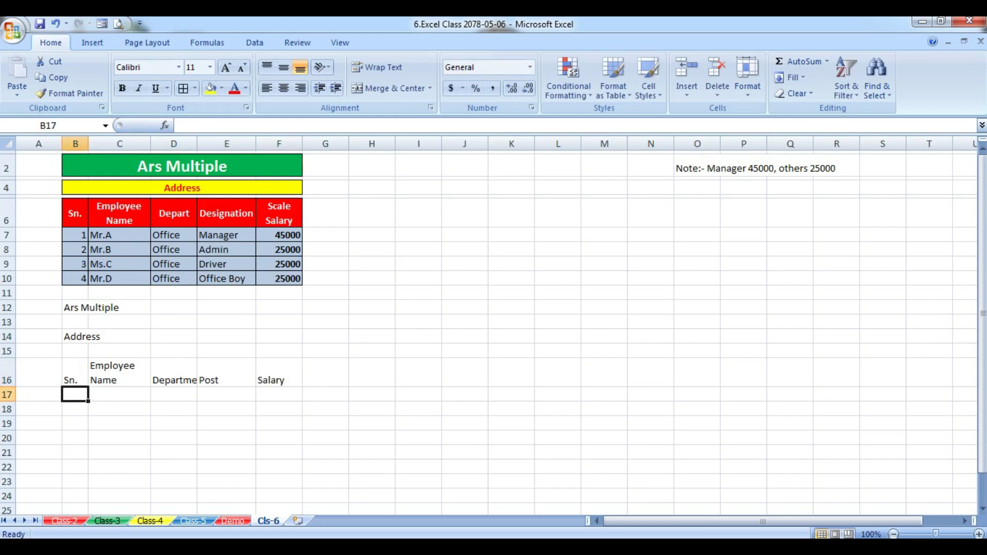
- Center and bold the row 16 headings and AutoFit column D to fit Department
{"action": "left_click", "coordinate": [6, 373]}
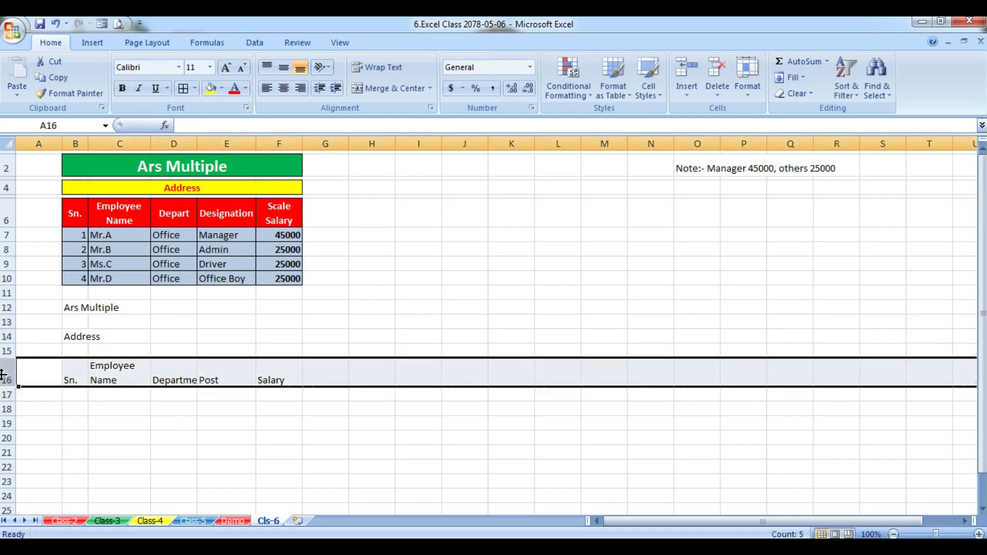
{"action": "left_click", "coordinate": [283, 88]}
{"action": "left_click", "coordinate": [285, 67]}
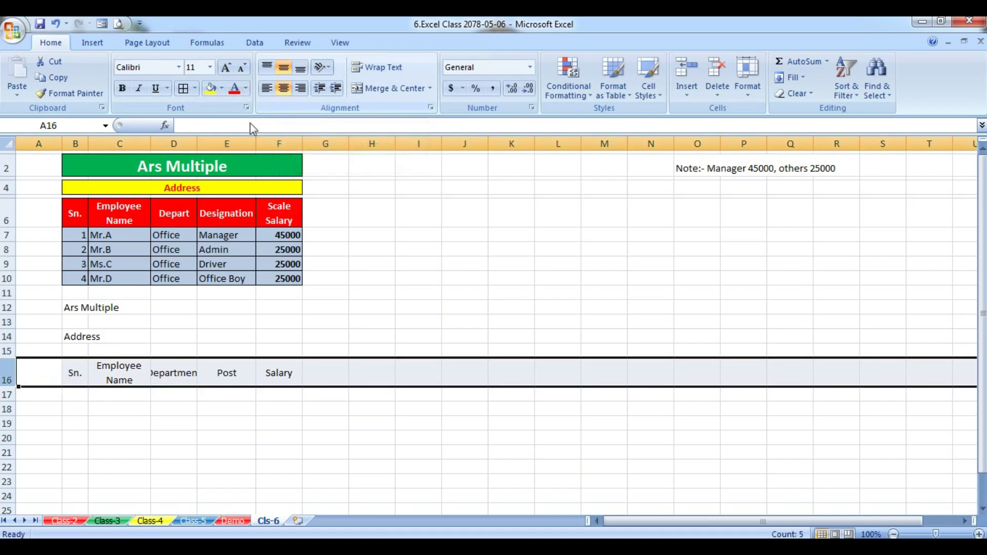
{"action": "left_click", "coordinate": [116, 87]}
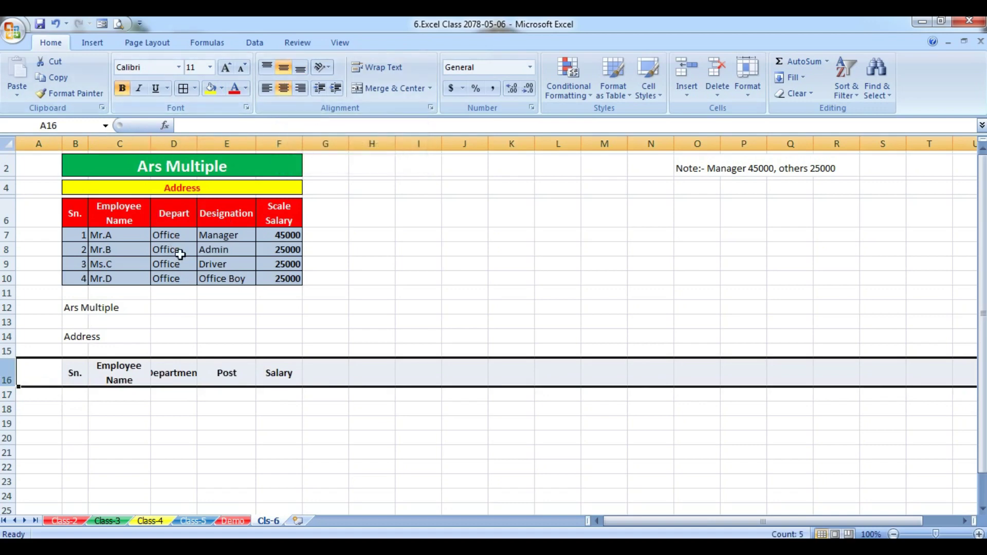
{"action": "double_click", "coordinate": [197, 144]}
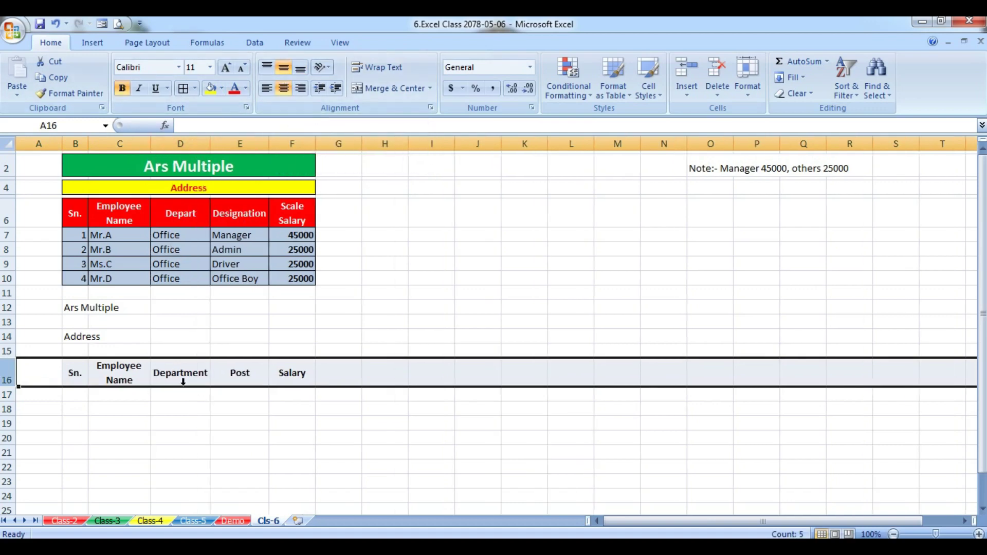
- Number the Sn. column 1 to 7 in B17:B23 using a fill series, removing the extra 8
{"action": "left_click", "coordinate": [77, 390]}
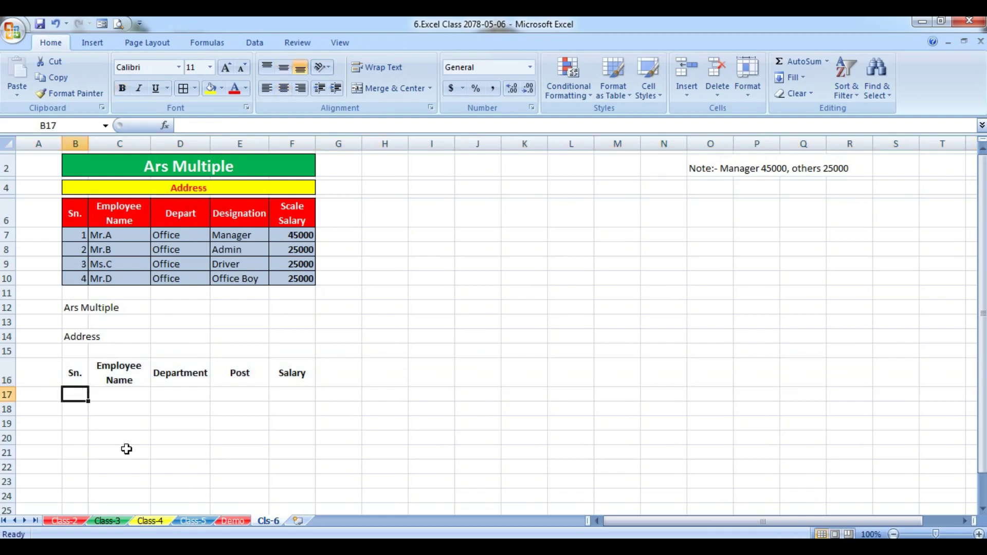
{"action": "type", "text": "1"}
{"action": "key", "text": "Return"}
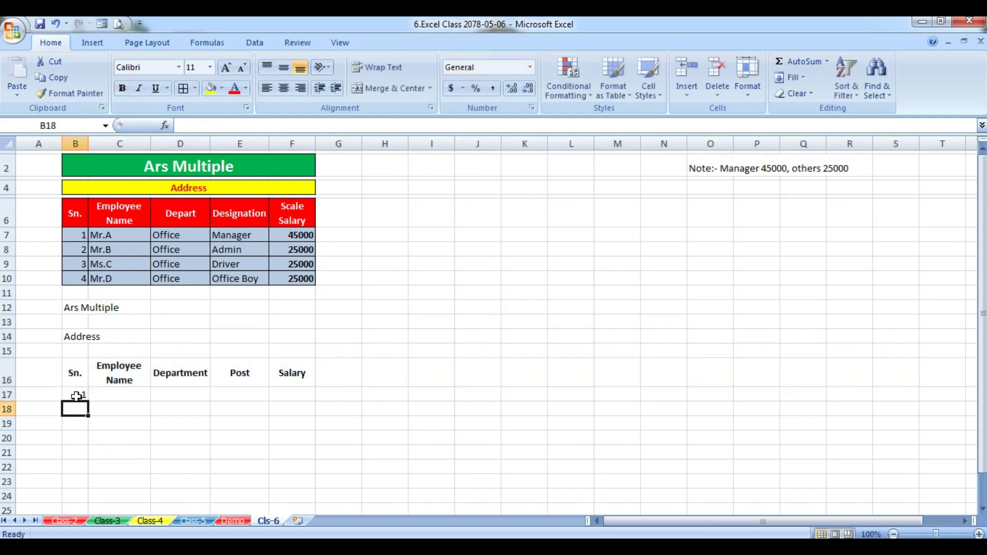
{"action": "left_click", "coordinate": [76, 394]}
{"action": "left_click_drag", "start_coordinate": [88, 402], "coordinate": [93, 509]}
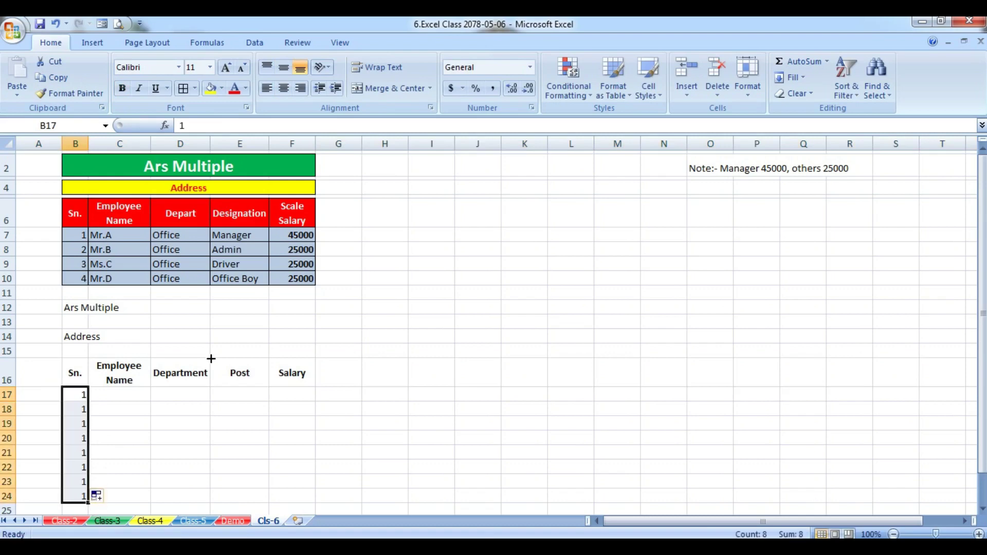
{"action": "scroll", "coordinate": [210, 358], "scroll_direction": "down", "scroll_amount": 2}
{"action": "left_click", "coordinate": [95, 435]}
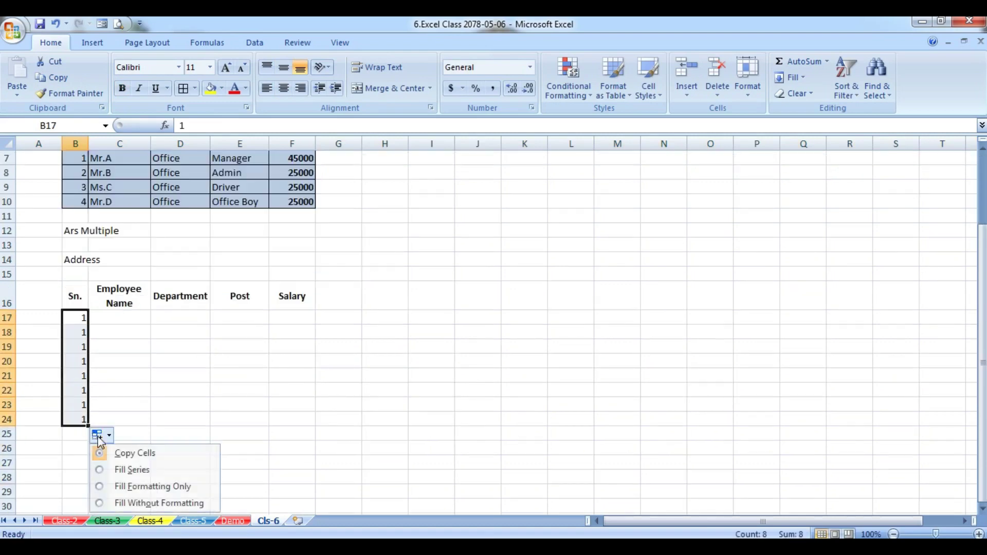
{"action": "left_click", "coordinate": [128, 470]}
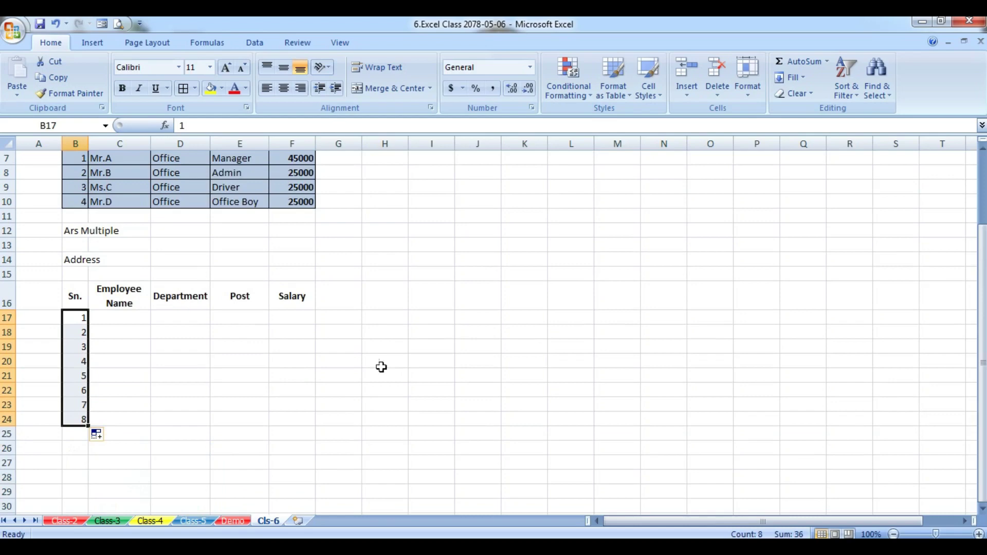
{"action": "left_click", "coordinate": [75, 414]}
{"action": "key", "text": "Delete"}
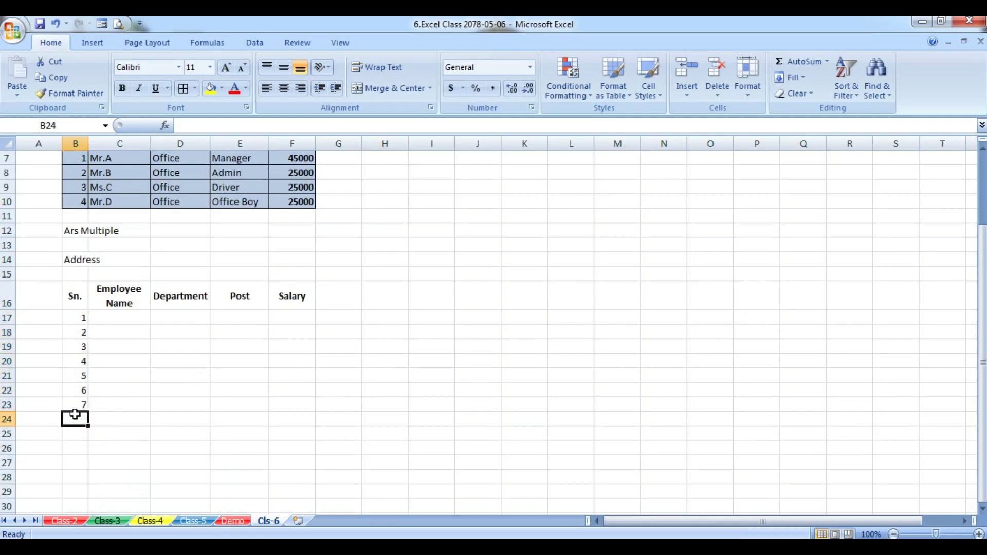
{"action": "scroll", "coordinate": [75, 414], "scroll_direction": "up", "scroll_amount": 2}
- Enter the first four employee names, Mr.A, Mr.B, Mr.C and Ms.D, in C17:C20
{"action": "left_click", "coordinate": [106, 397]}
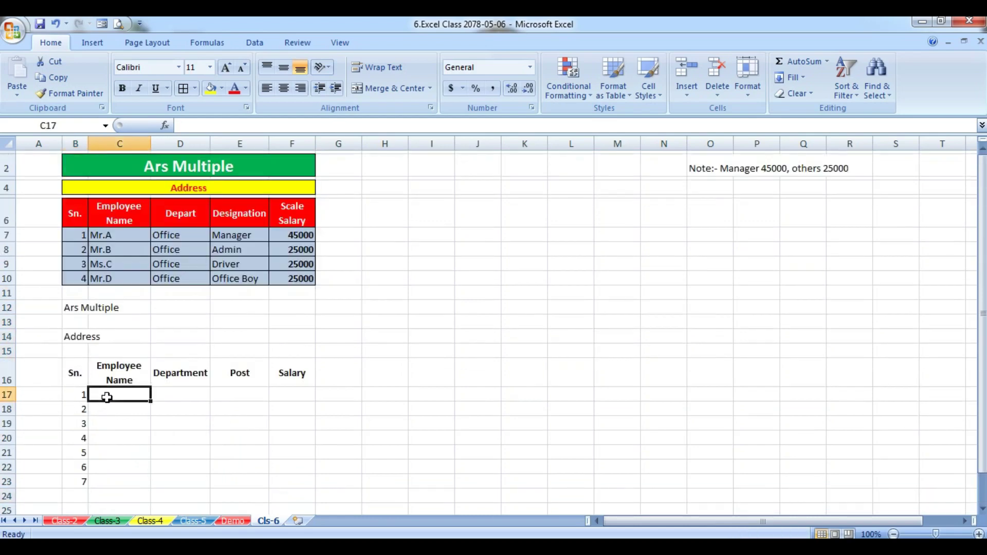
{"action": "type", "text": "Mr."}
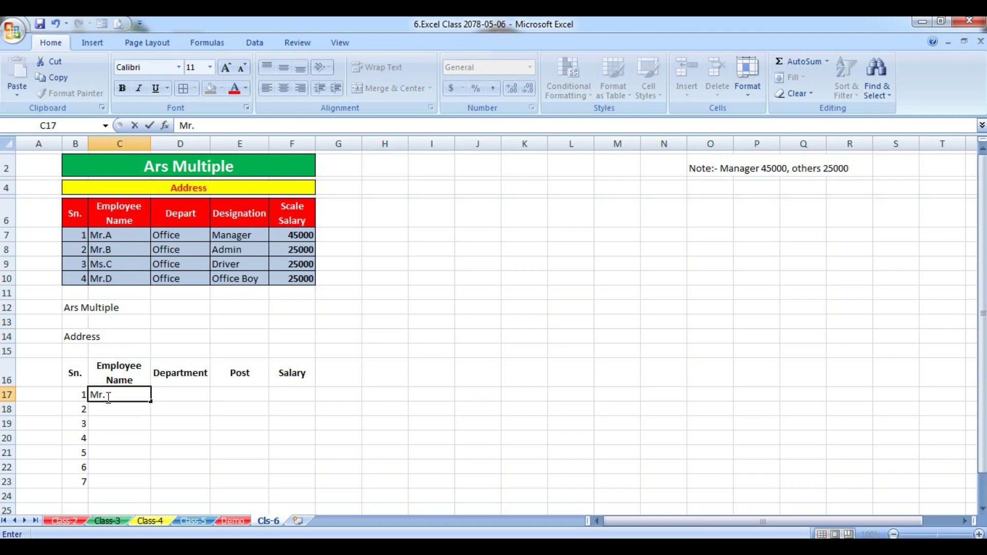
{"action": "key", "text": "Return"}
{"action": "type", "text": "Mr.B"}
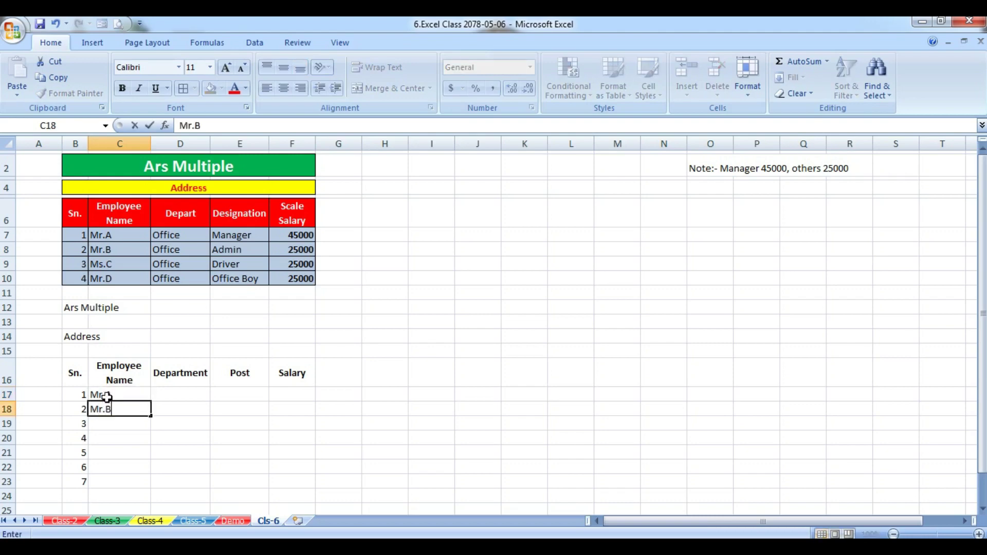
{"action": "key", "text": "Return"}
{"action": "type", "text": "Mr."}
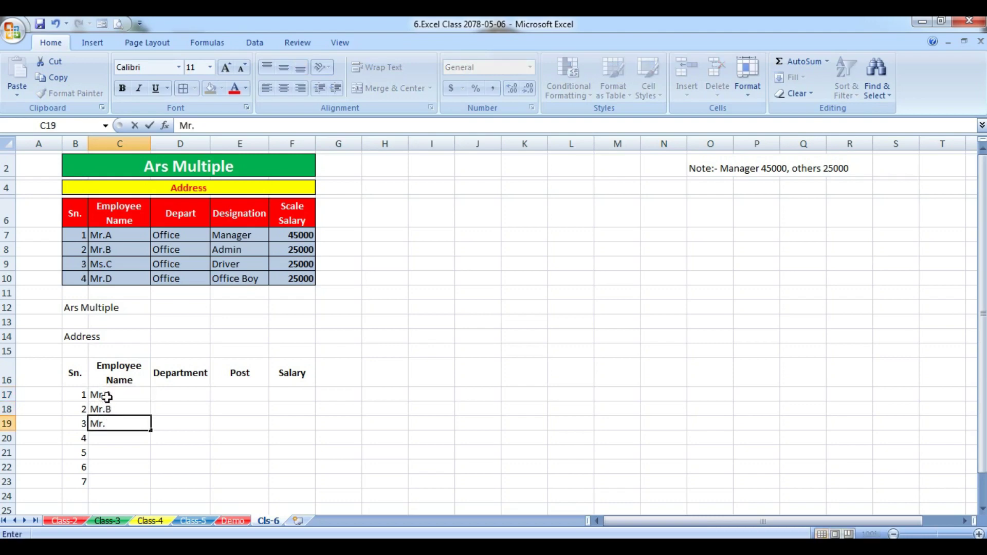
{"action": "type", "text": "C"}
{"action": "key", "text": "Return"}
{"action": "type", "text": "Mr"}
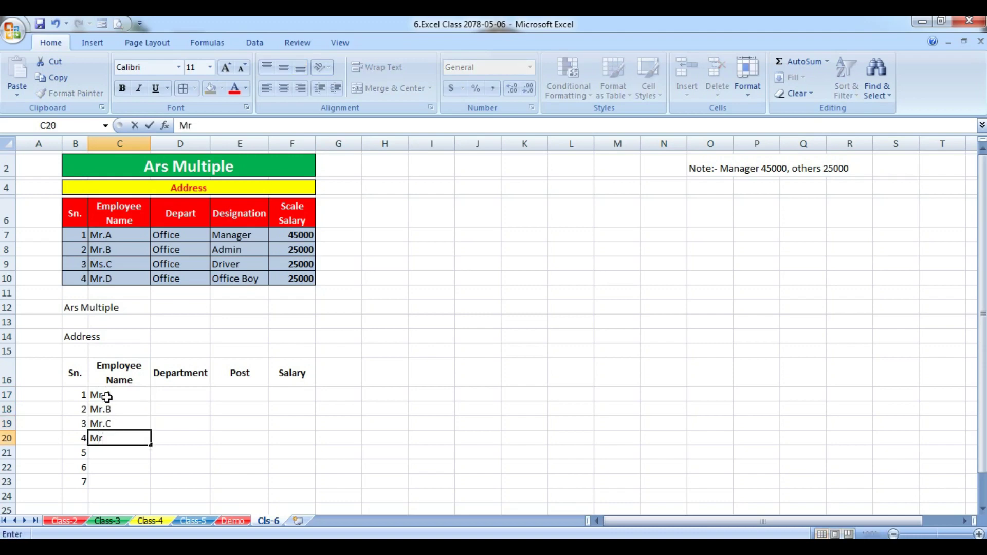
{"action": "key", "text": "BackSpace"}
{"action": "type", "text": "s.D"}
{"action": "key", "text": "Return"}
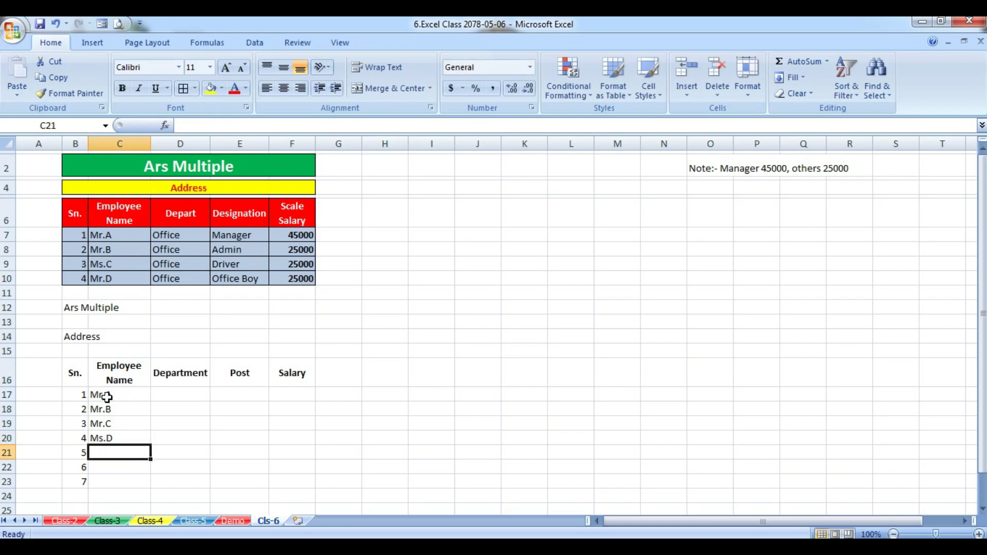
- Enter the remaining names Ms.E, Mr.F and Mr.G in C21:C23
{"action": "type", "text": "Ms"}
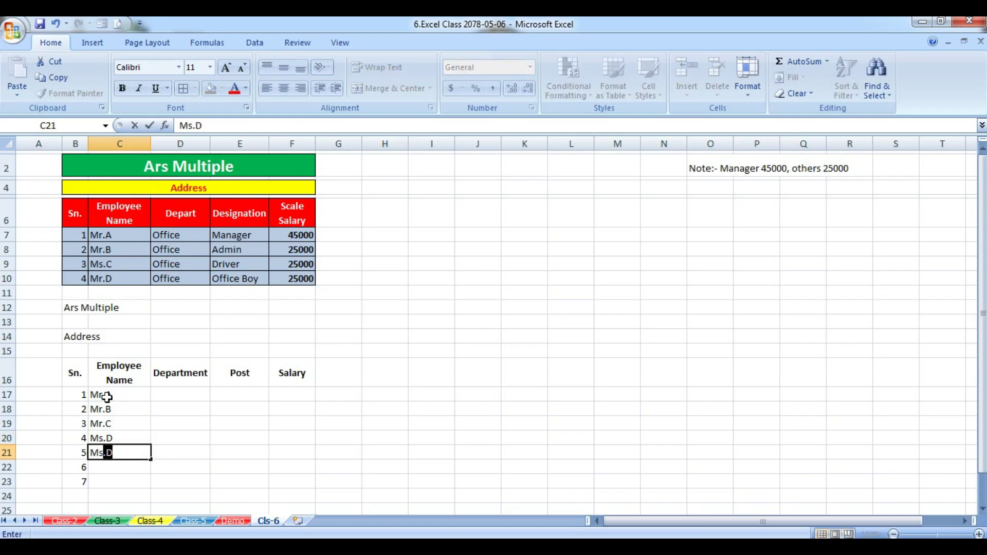
{"action": "type", "text": "."}
{"action": "type", "text": "E"}
{"action": "key", "text": "Return"}
{"action": "type", "text": "Mr"}
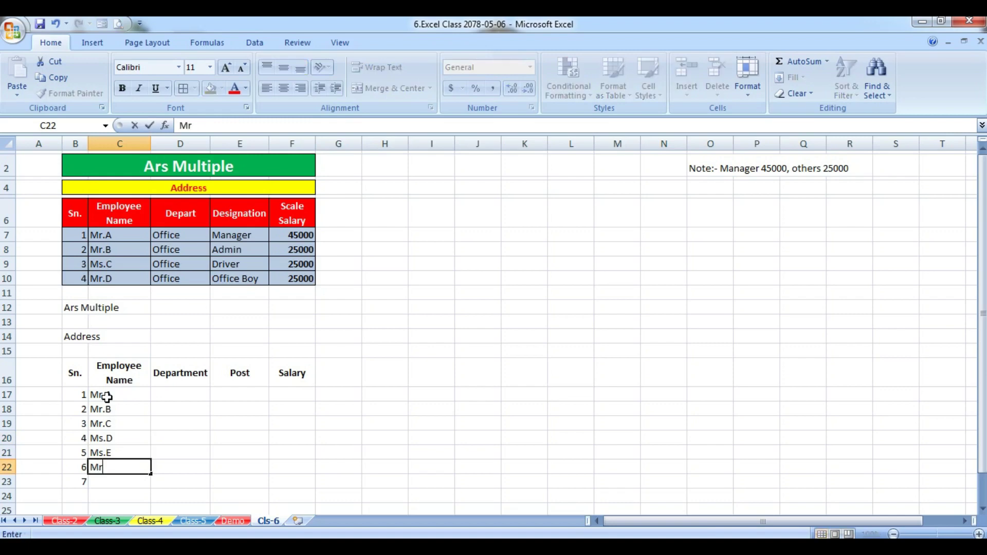
{"action": "type", "text": "."}
{"action": "type", "text": "F"}
{"action": "key", "text": "Return"}
{"action": "type", "text": "Mr."}
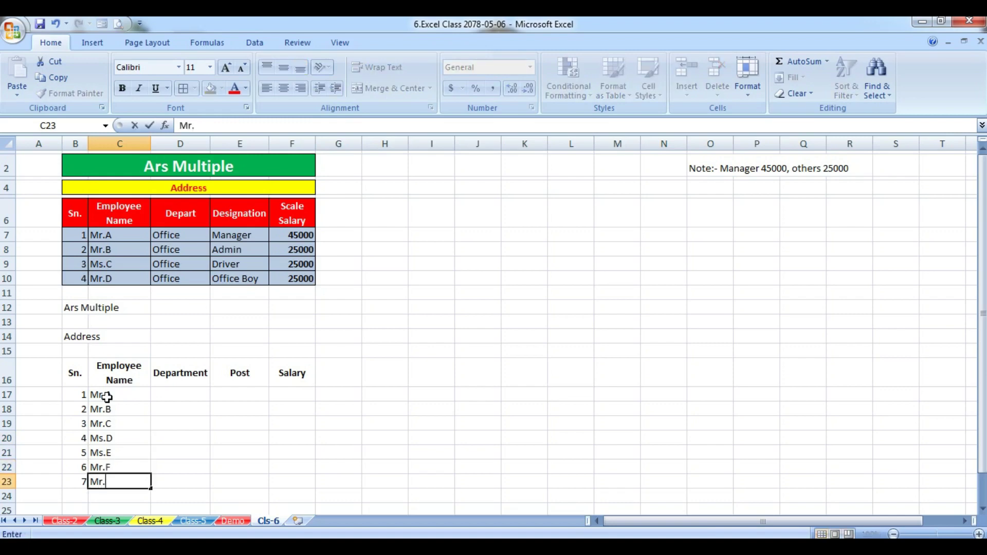
{"action": "key", "text": "BackSpace"}
{"action": "key", "text": "BackSpace"}
{"action": "key", "text": "BackSpace"}
{"action": "type", "text": "Ms."}
{"action": "key", "text": "BackSpace"}
{"action": "key", "text": "BackSpace"}
{"action": "type", "text": "R"}
{"action": "key", "text": "BackSpace"}
{"action": "type", "text": "r."}
{"action": "type", "text": "G"}
{"action": "key", "text": "Tab"}
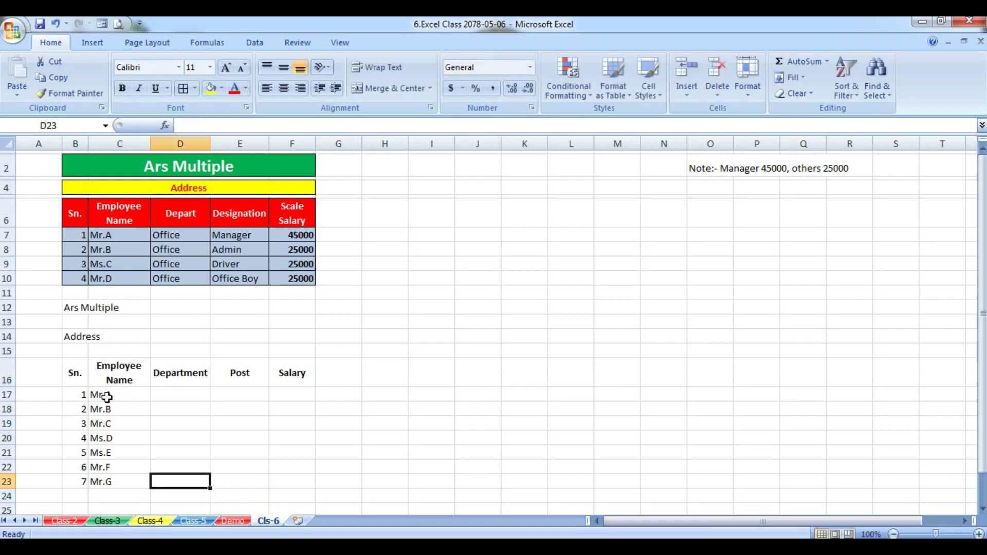
- Fill the Department column D17:D23 with Office for all seven employees
{"action": "left_click", "coordinate": [179, 401]}
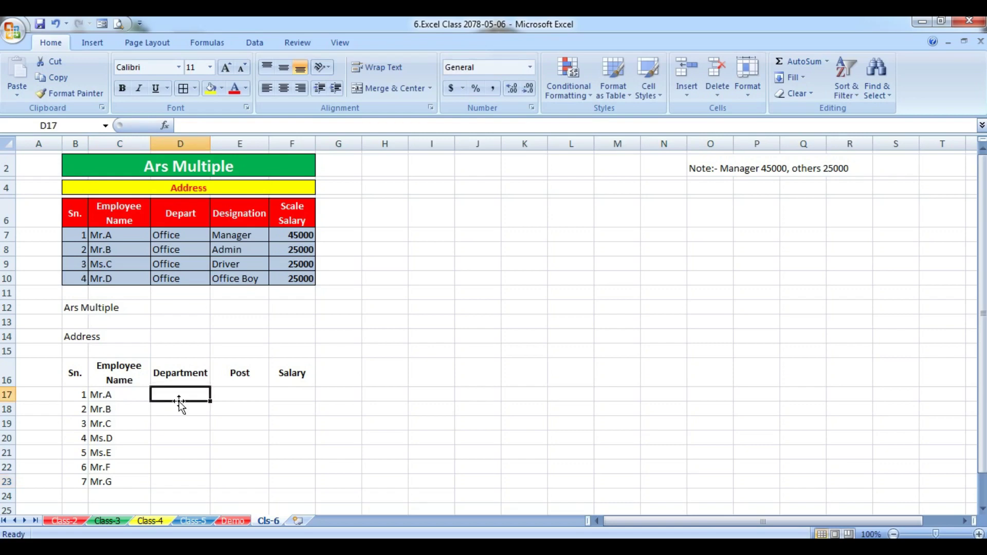
{"action": "type", "text": "Offi"}
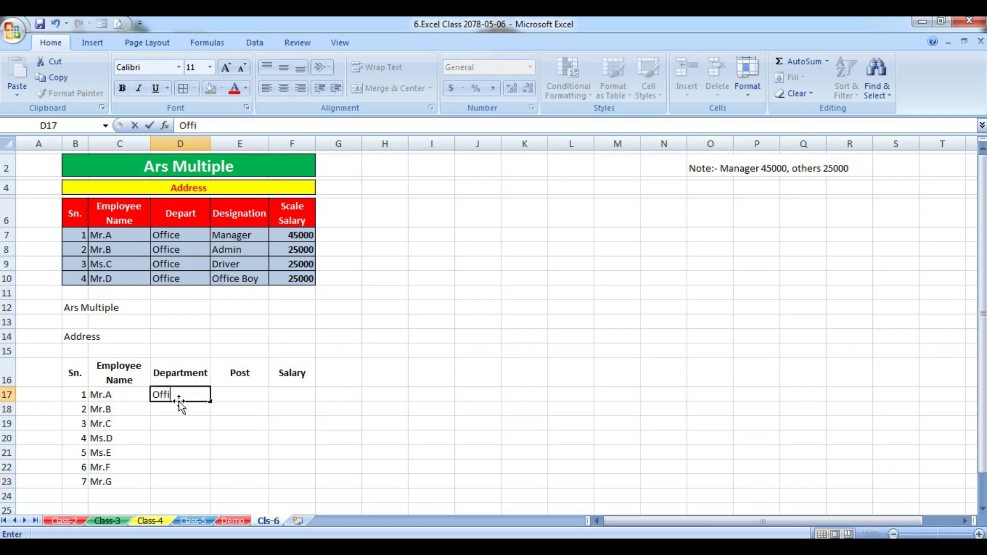
{"action": "type", "text": "ce"}
{"action": "key", "text": "Return"}
{"action": "type", "text": "O"}
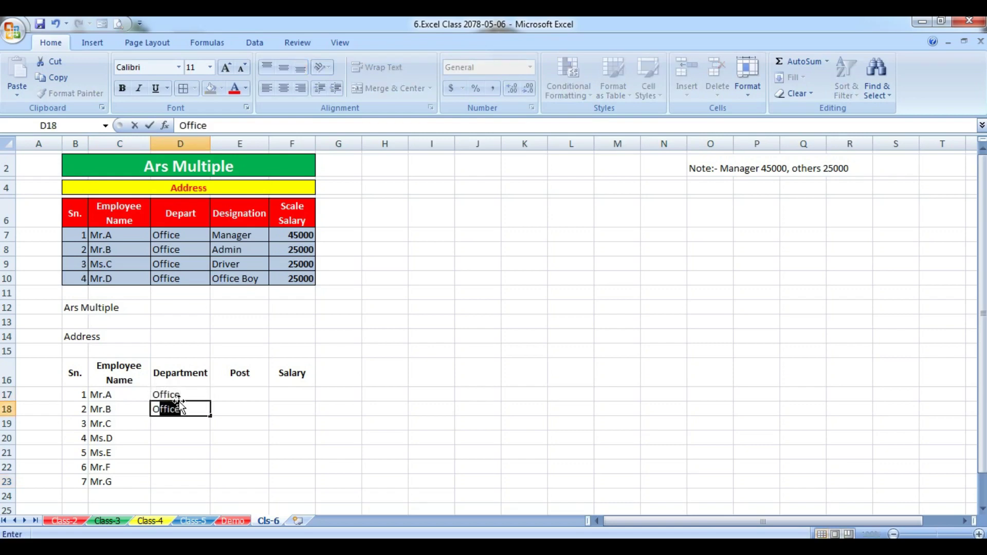
{"action": "key", "text": "Return"}
{"action": "type", "text": "o"}
{"action": "key", "text": "Return"}
{"action": "type", "text": "o"}
{"action": "key", "text": "Return"}
{"action": "type", "text": "o"}
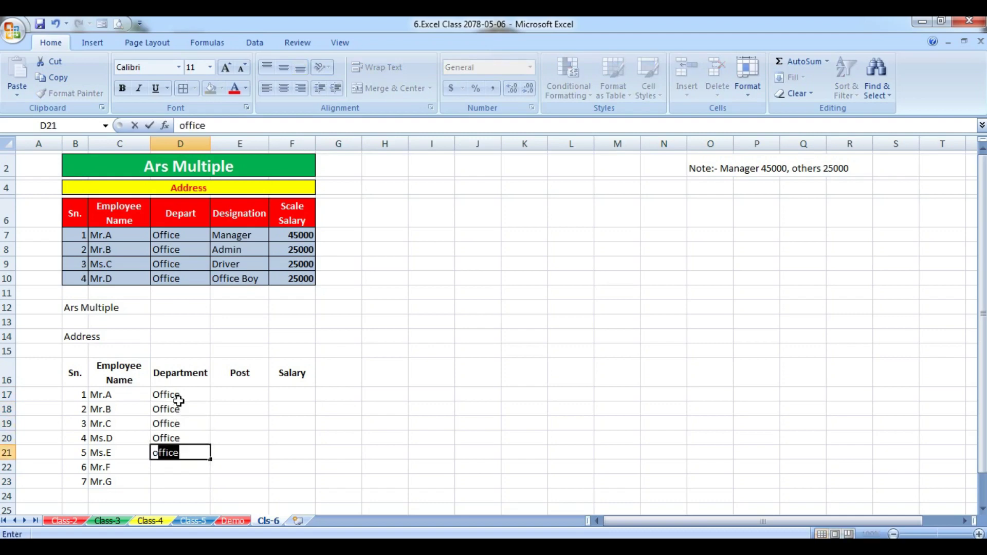
{"action": "key", "text": "Return"}
{"action": "key", "text": "o"}
{"action": "key", "text": "Return"}
{"action": "type", "text": "office"}
{"action": "key", "text": "Return"}
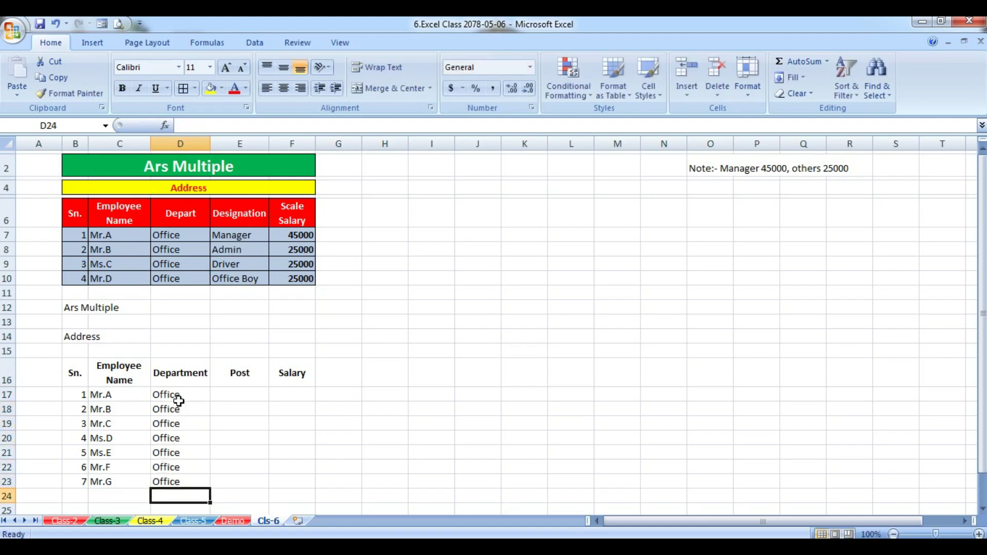
- Enter Manager as the first post in E17, correcting the misspelled Managar
{"action": "left_click", "coordinate": [240, 399]}
{"action": "type", "text": "Man"}
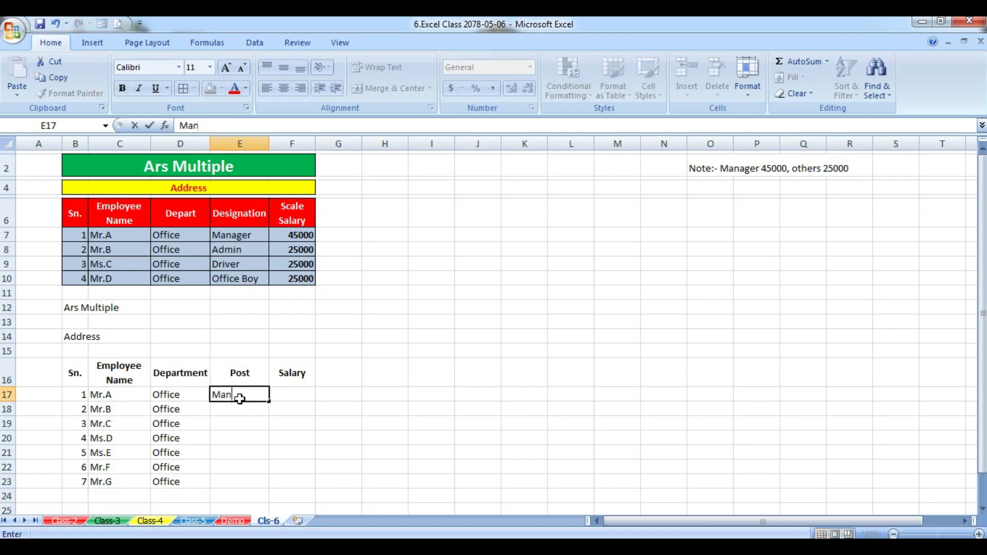
{"action": "type", "text": "agar"}
{"action": "key", "text": "Return"}
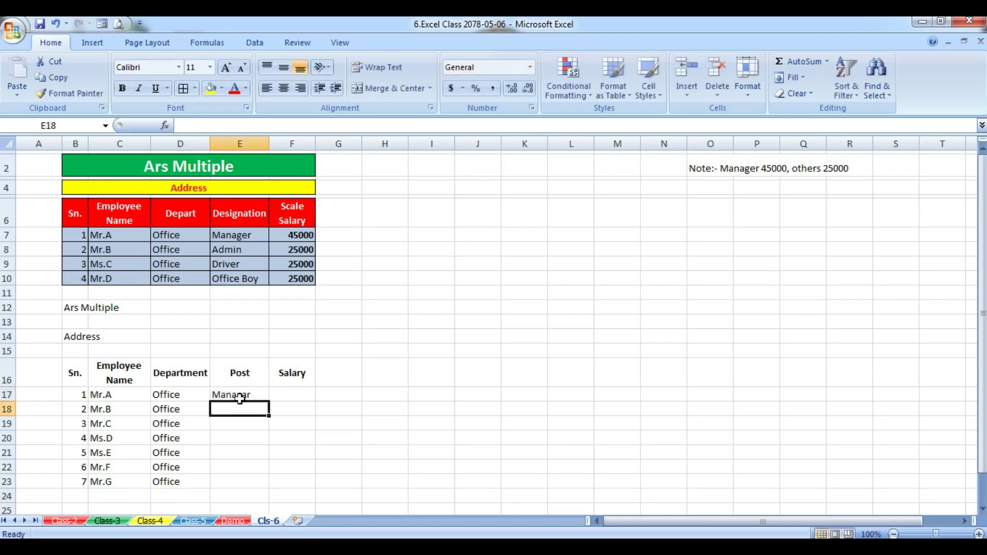
{"action": "left_click", "coordinate": [248, 395]}
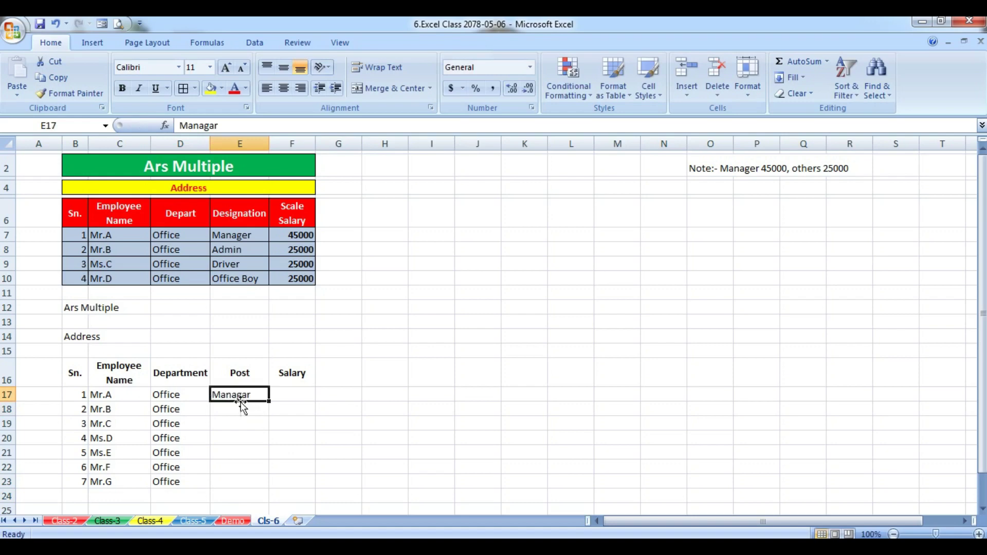
{"action": "double_click", "coordinate": [242, 400]}
{"action": "key", "text": "Delete"}
{"action": "key", "text": "Delete"}
{"action": "type", "text": "er"}
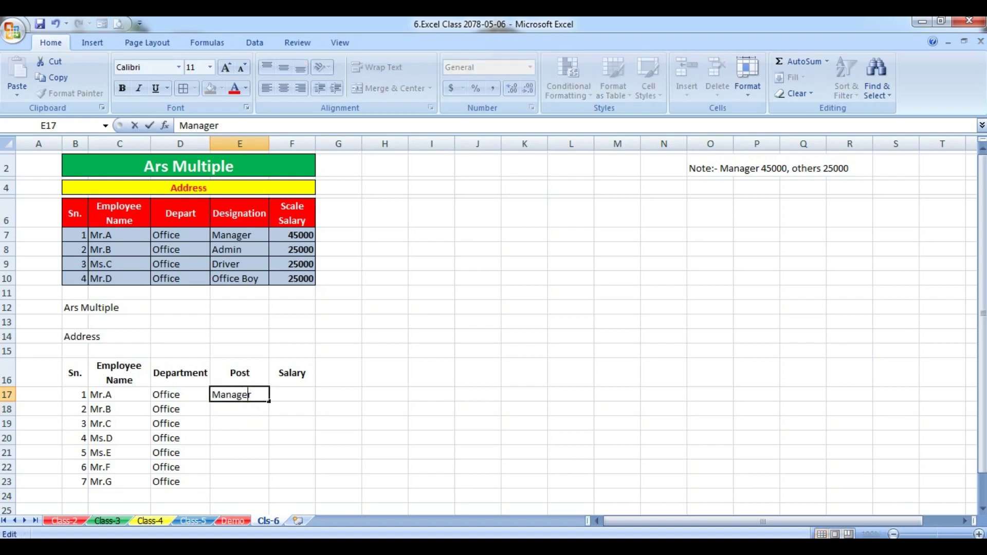
{"action": "key", "text": "Return"}
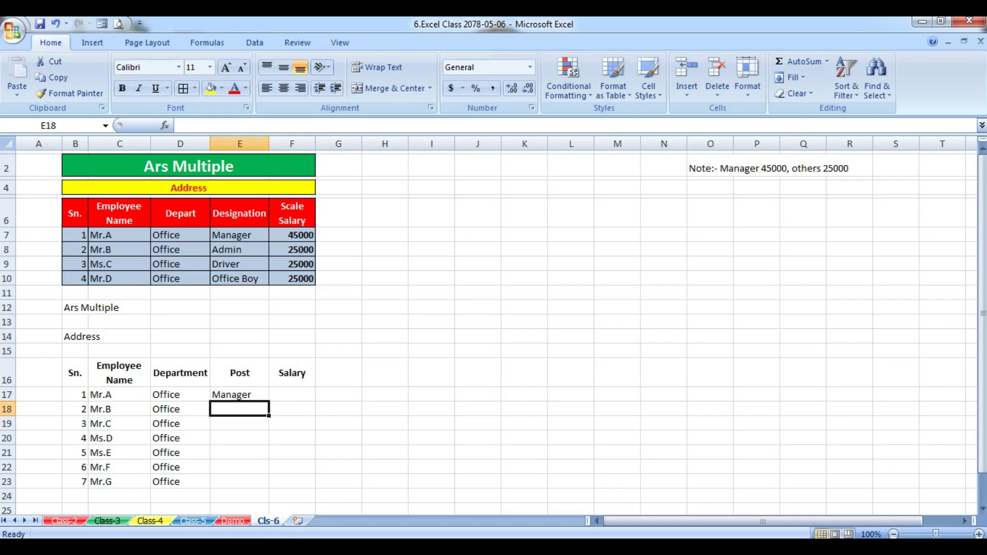
- Enter C.Manager as the second post in E18 and clear the abandoned entry in E19
{"action": "type", "text": "Cont"}
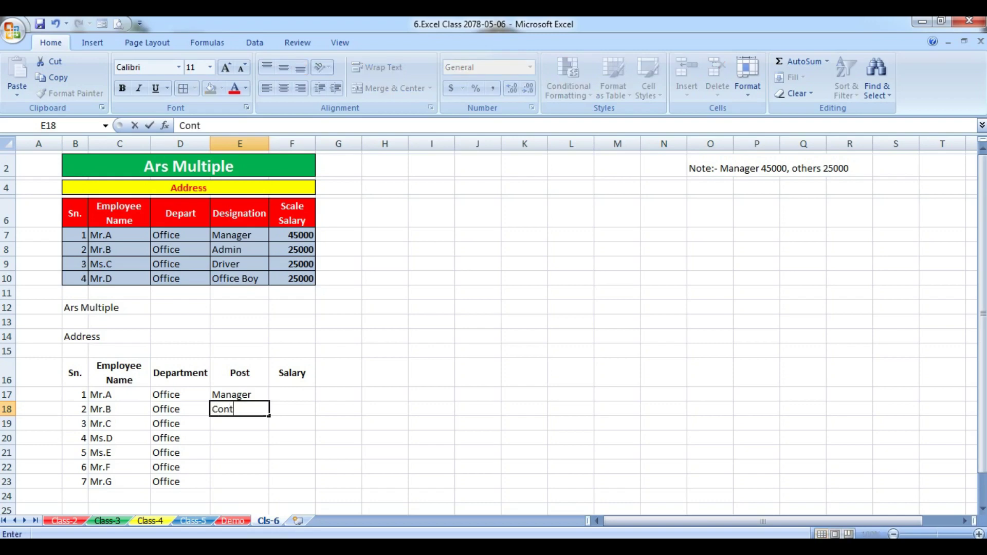
{"action": "type", "text": "rol"}
{"action": "type", "text": "M"}
{"action": "key", "text": "BackSpace"}
{"action": "key", "text": "BackSpace"}
{"action": "key", "text": "BackSpace"}
{"action": "key", "text": "BackSpace"}
{"action": "key", "text": "BackSpace"}
{"action": "key", "text": "BackSpace"}
{"action": "key", "text": "BackSpace"}
{"action": "key", "text": "BackSpace"}
{"action": "key", "text": "BackSpace"}
{"action": "type", "text": "C"}
{"action": "type", "text": ".Manager"}
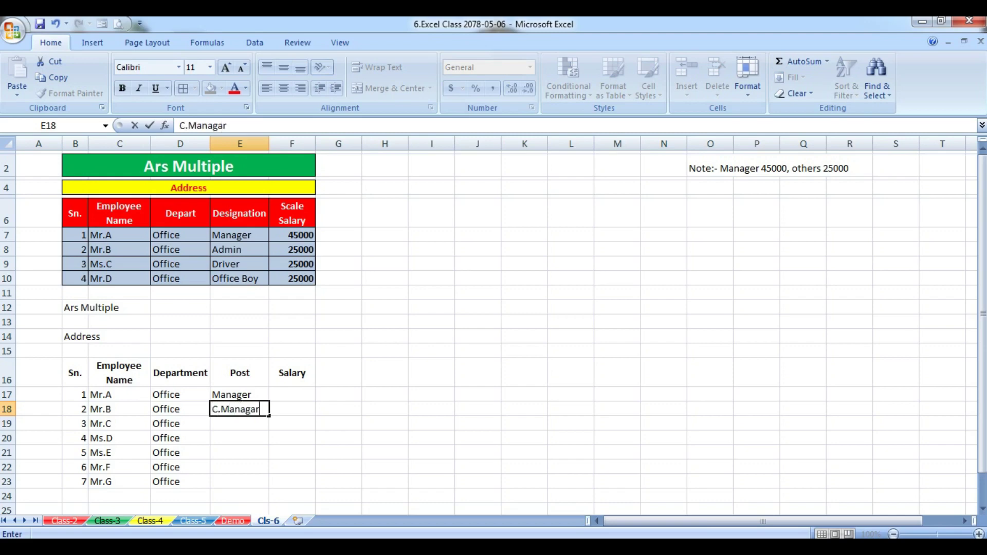
{"action": "key", "text": "BackSpace"}
{"action": "type", "text": "r"}
{"action": "key", "text": "Return"}
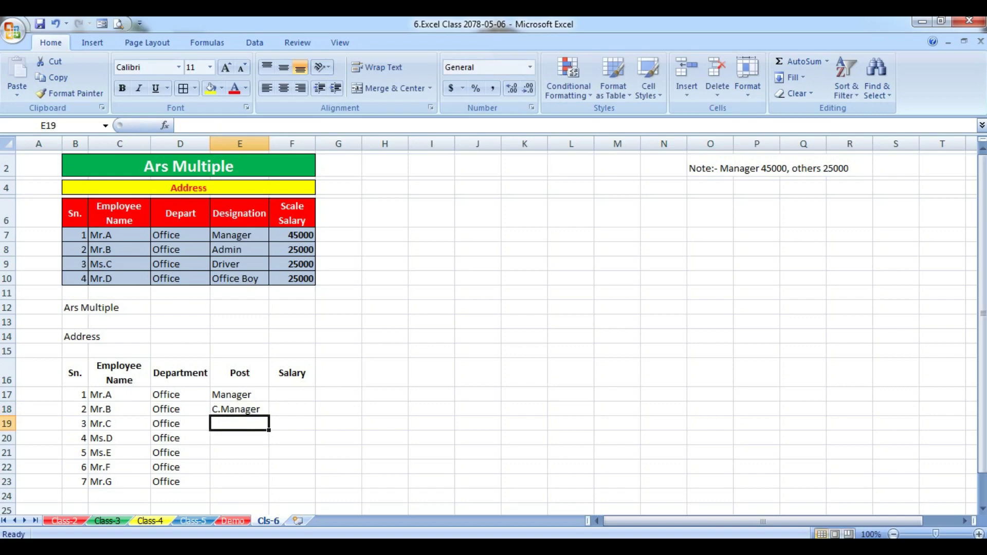
{"action": "type", "text": "Ad"}
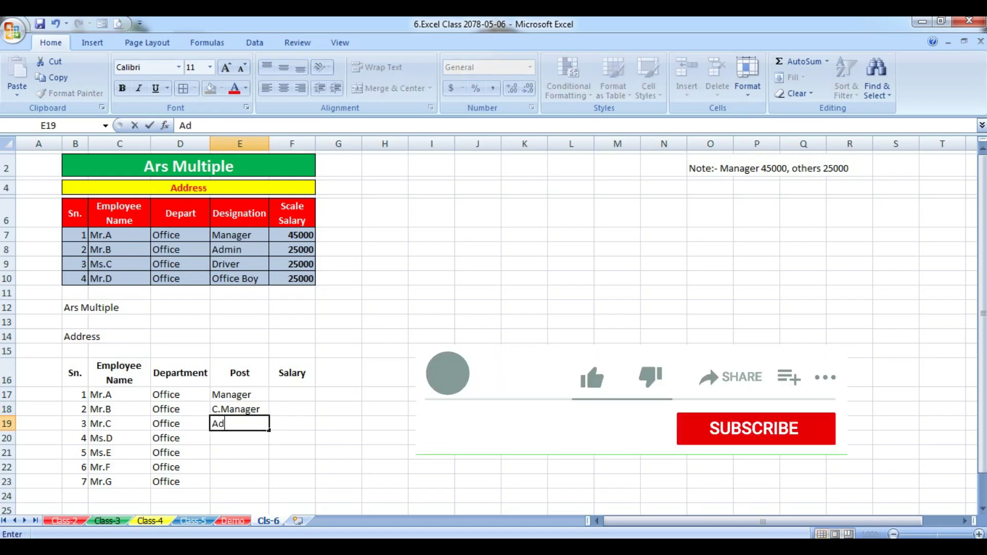
{"action": "key", "text": "BackSpace"}
{"action": "key", "text": "BackSpace"}
{"action": "type", "text": "S."}
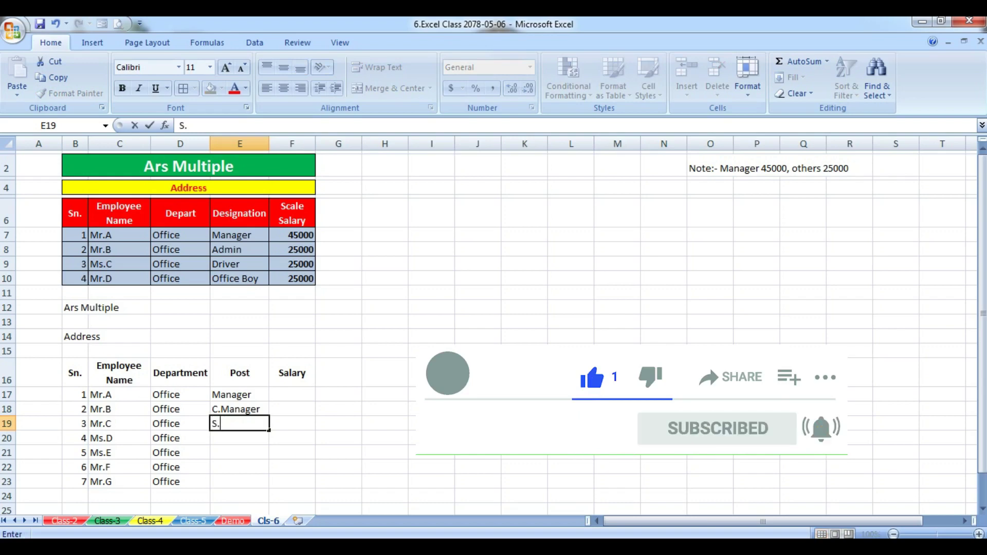
{"action": "key", "text": "BackSpace"}
{"action": "key", "text": "BackSpace"}
- Change Mr.B's post in E18 to Supervisor and enter Admin for Mr.C
{"action": "left_click", "coordinate": [225, 408]}
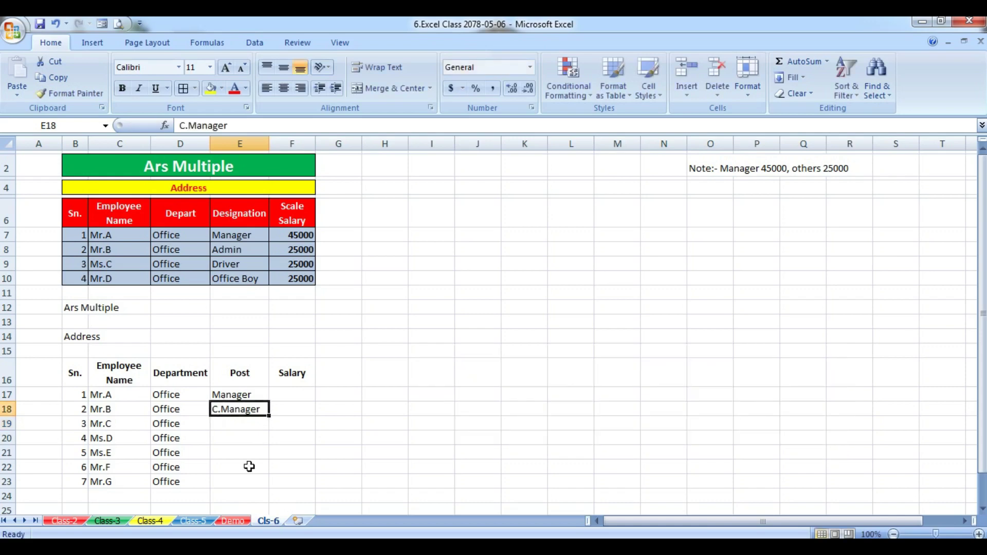
{"action": "type", "text": "Sup"}
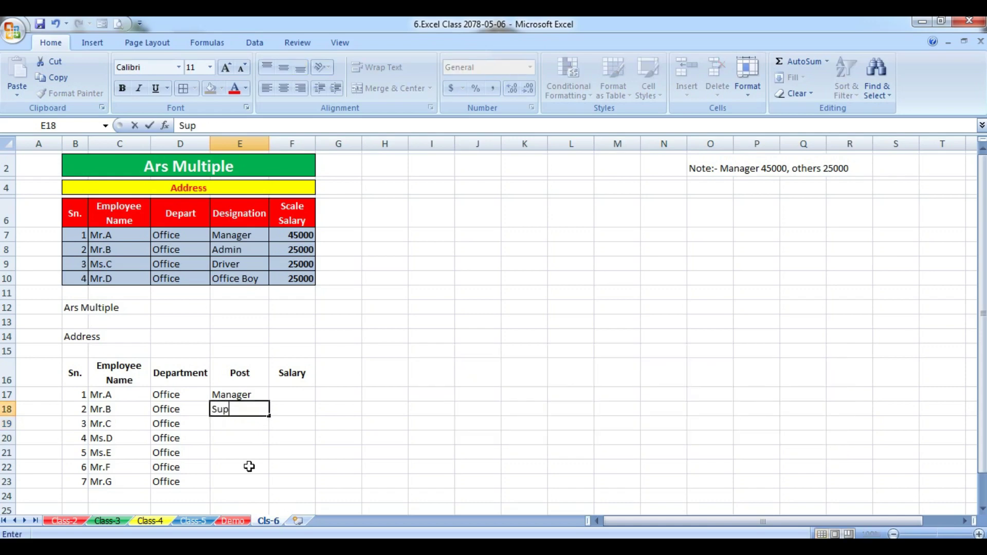
{"action": "type", "text": "erviso"}
{"action": "type", "text": "r"}
{"action": "key", "text": "Return"}
{"action": "type", "text": "Fo"}
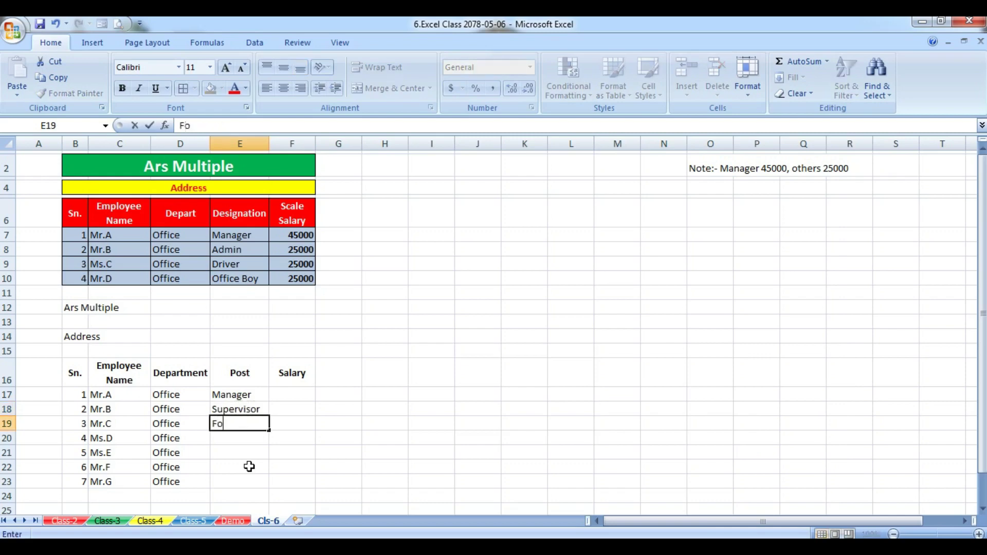
{"action": "type", "text": "rman"}
{"action": "key", "text": "BackSpace"}
{"action": "key", "text": "BackSpace"}
{"action": "key", "text": "BackSpace"}
{"action": "key", "text": "BackSpace"}
{"action": "type", "text": "Admi"}
{"action": "type", "text": "n"}
{"action": "key", "text": "ctrl+Return"}
{"action": "key", "text": "Return"}
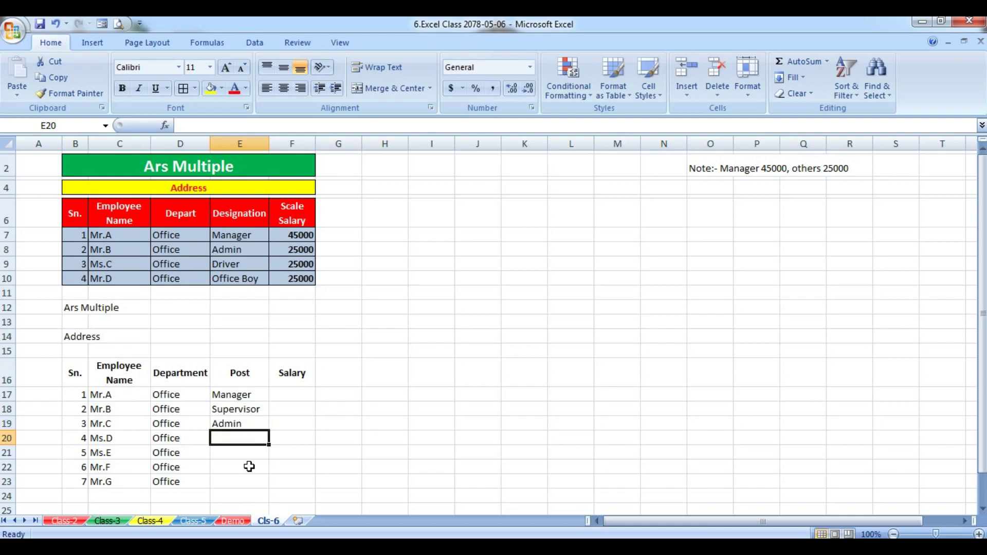
- Enter Secretory, Recieptionist and Driver in E20:E22, then type OfficeBoy in E23
{"action": "type", "text": "S"}
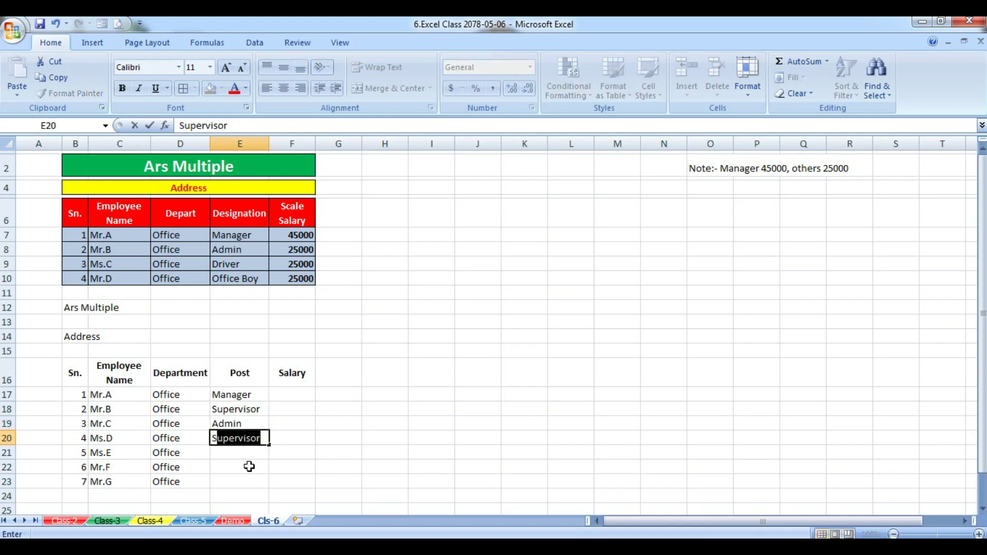
{"action": "type", "text": "ecret"}
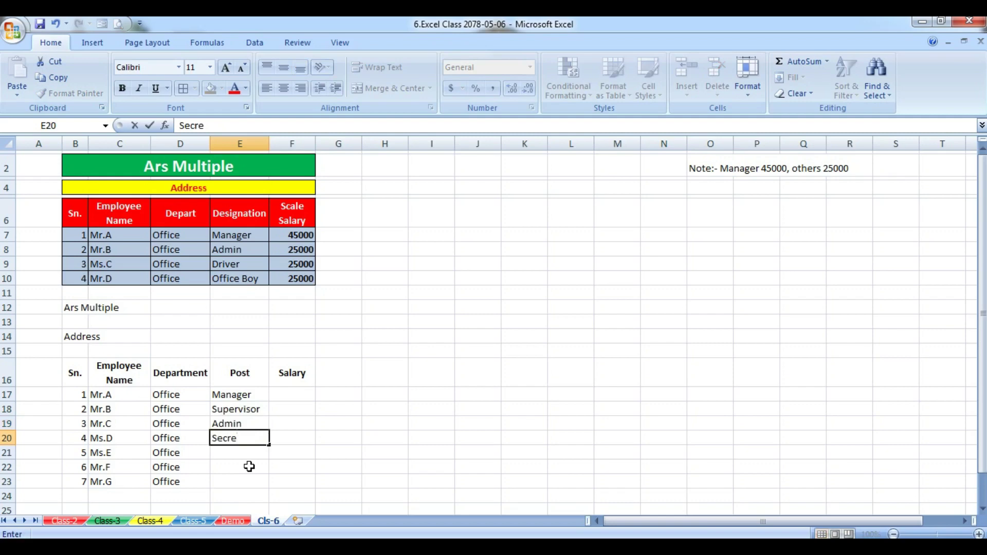
{"action": "type", "text": "o"}
{"action": "key", "text": "BackSpace"}
{"action": "type", "text": "tory"}
{"action": "key", "text": "Return"}
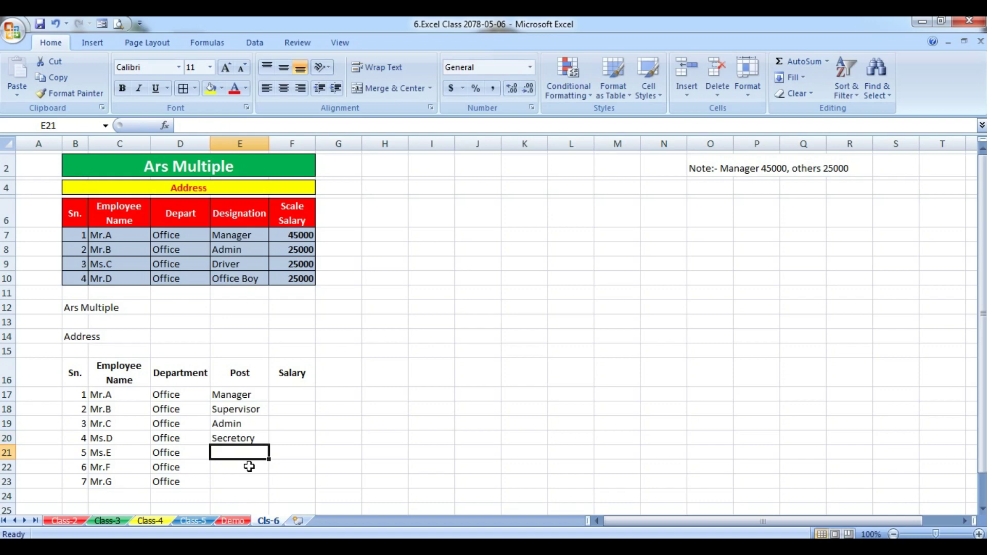
{"action": "type", "text": "Recie"}
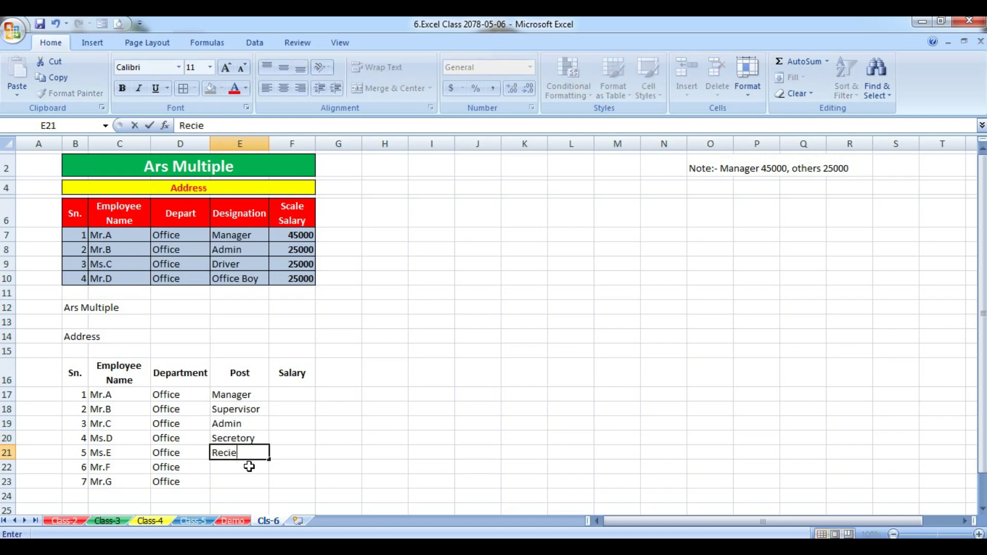
{"action": "type", "text": "ption"}
{"action": "type", "text": "ist"}
{"action": "key", "text": "Return"}
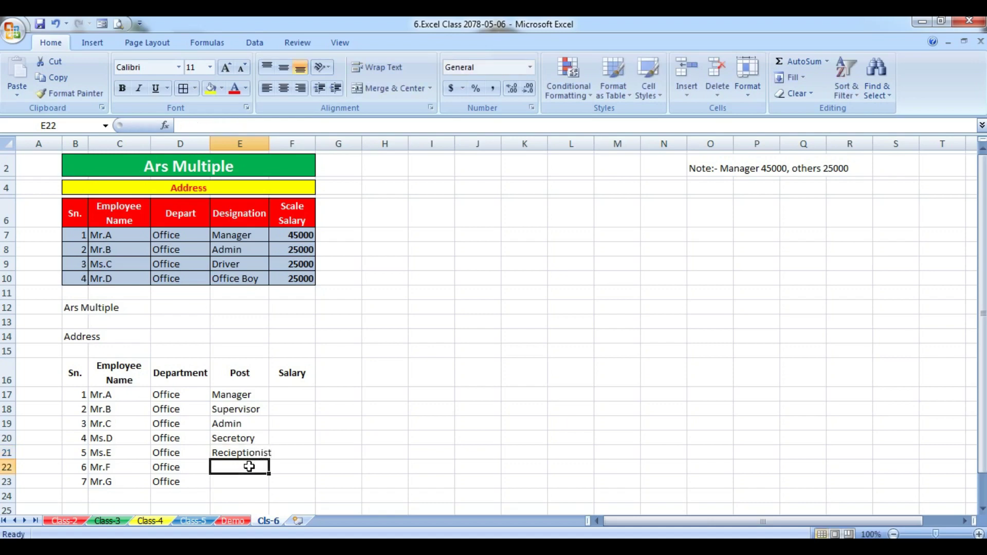
{"action": "type", "text": "Dr"}
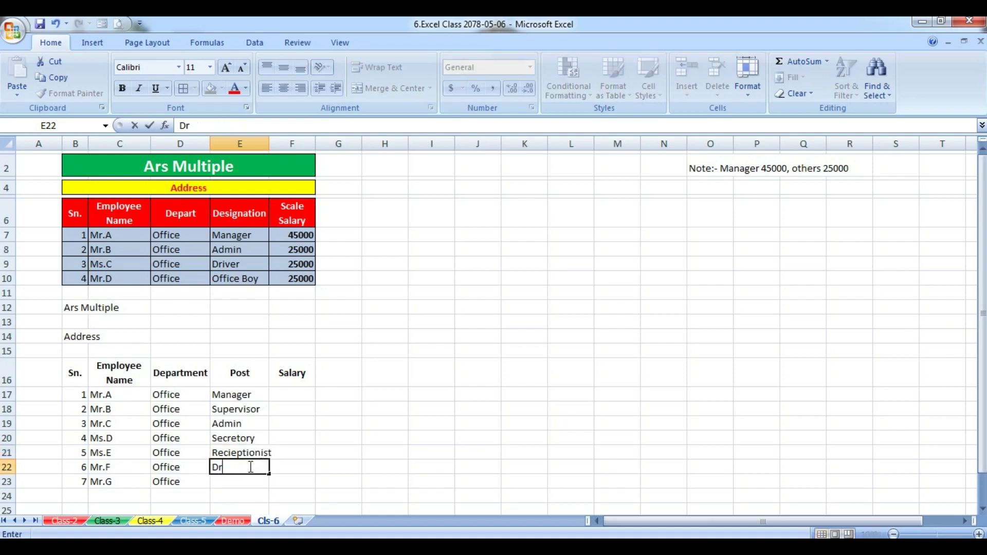
{"action": "type", "text": "iver"}
{"action": "key", "text": "Return"}
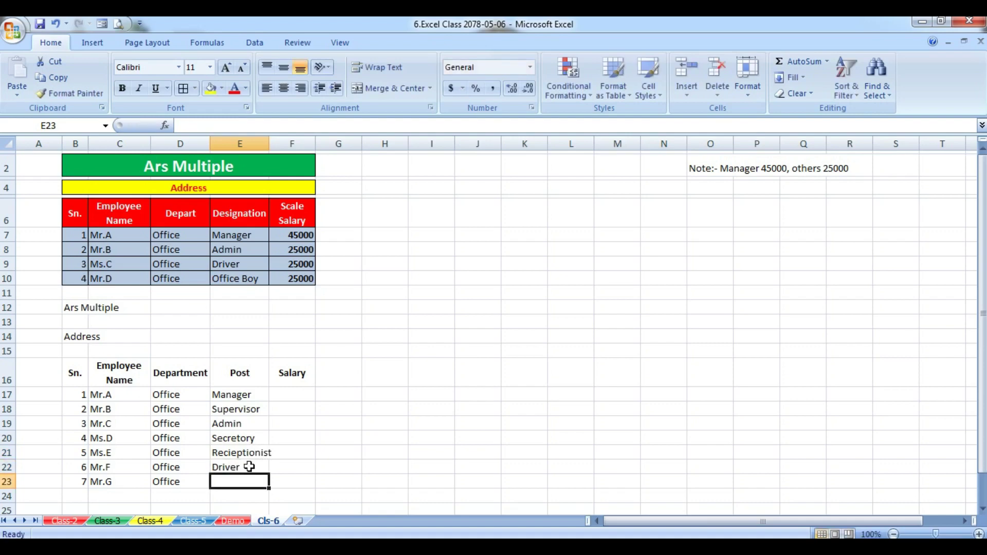
{"action": "type", "text": "Bos"}
{"action": "key", "text": "BackSpace"}
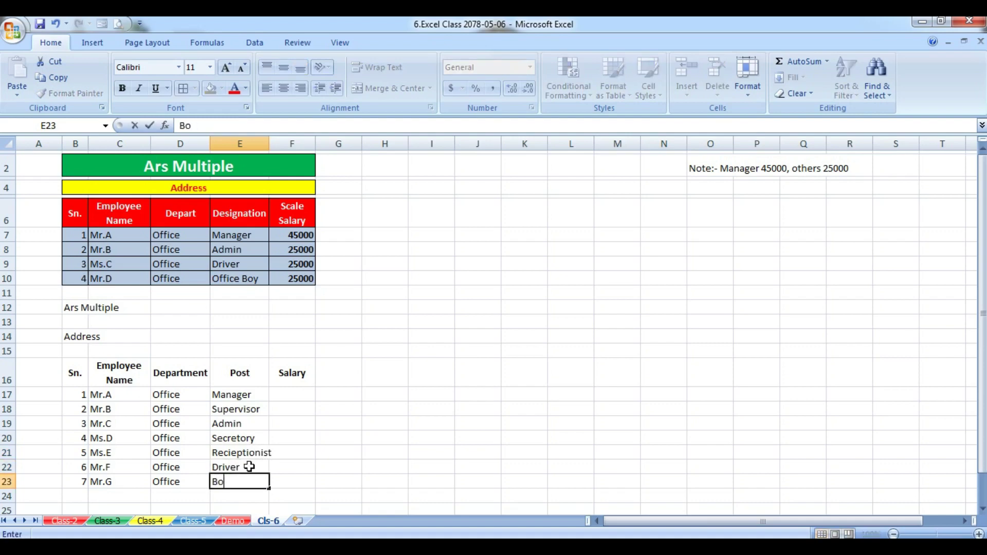
{"action": "key", "text": "BackSpace"}
{"action": "key", "text": "BackSpace"}
{"action": "type", "text": "Office"}
{"action": "type", "text": "Boy"}
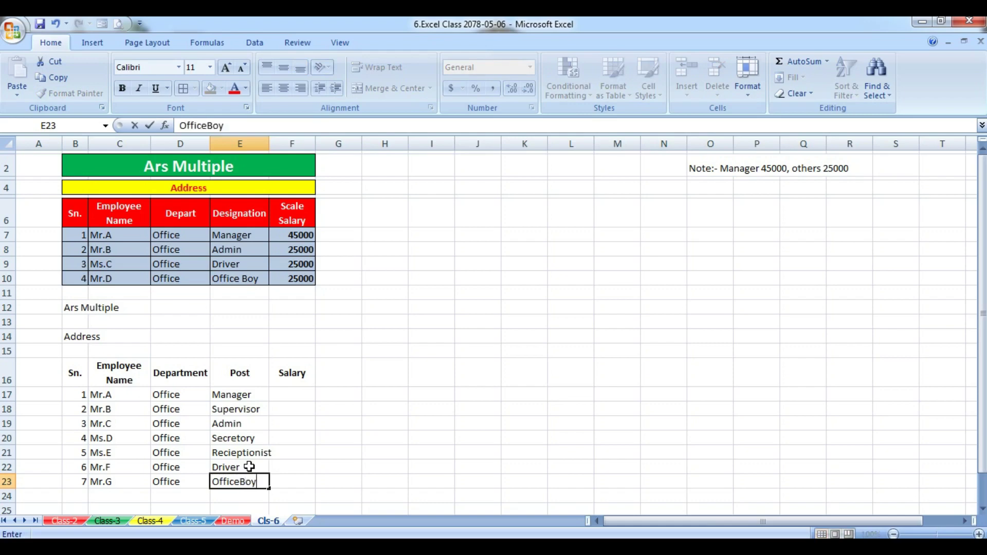
- Change Mr.G's post to Office Boy and AutoFit the Post column to fit Recieptionist
{"action": "left_click", "coordinate": [240, 481]}
{"action": "left_click", "coordinate": [341, 448]}
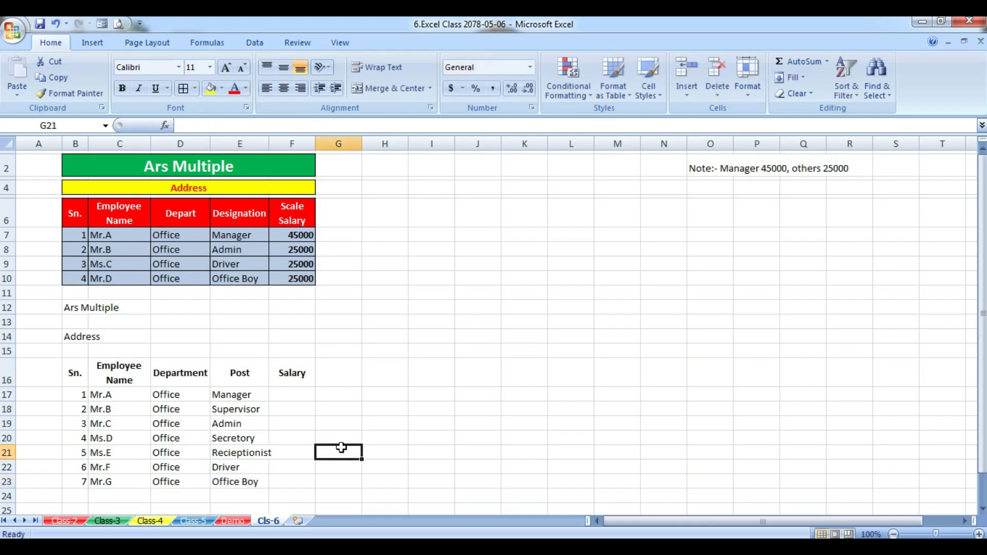
{"action": "double_click", "coordinate": [269, 142]}
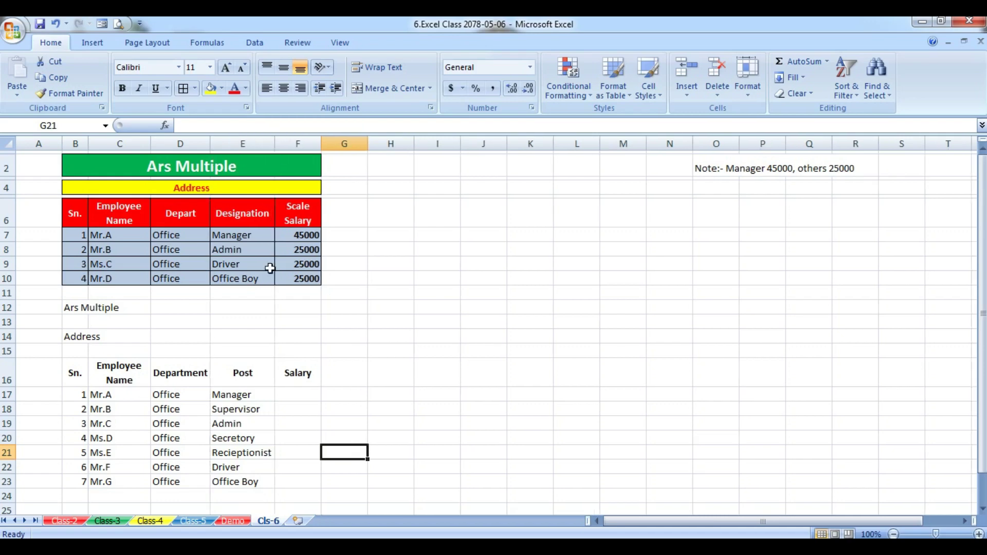
{"action": "left_click", "coordinate": [302, 393]}
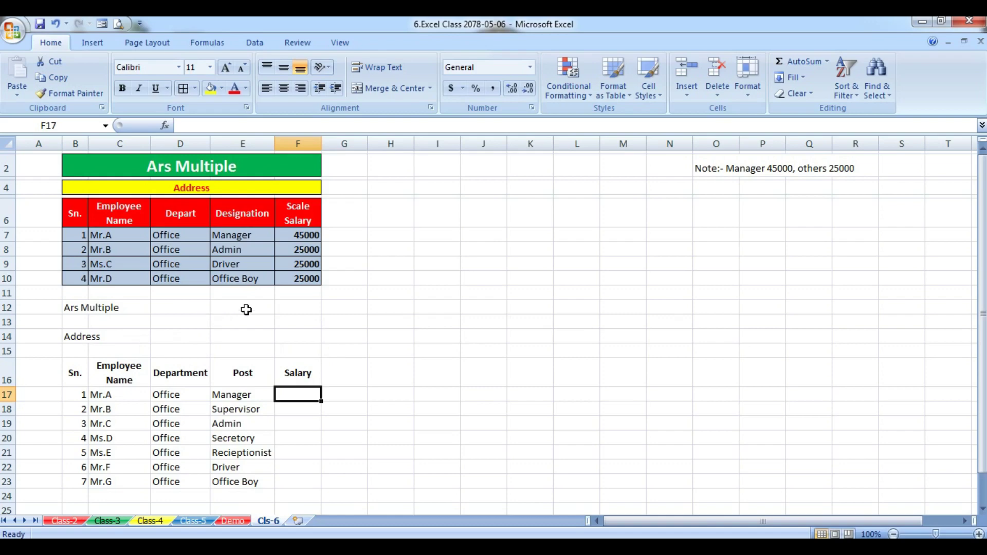
- Begin the note in H12 with Manager-30000, Supervisor-27000 and Admin-23000, fixing typos
{"action": "left_click", "coordinate": [365, 309]}
{"action": "left_click", "coordinate": [391, 311]}
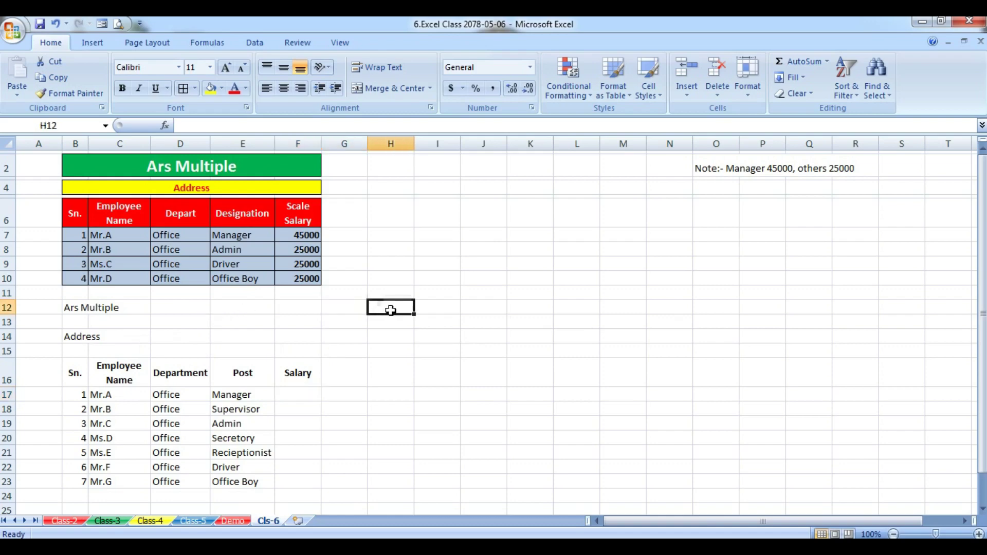
{"action": "type", "text": "Name"}
{"action": "key", "text": "BackSpace"}
{"action": "key", "text": "BackSpace"}
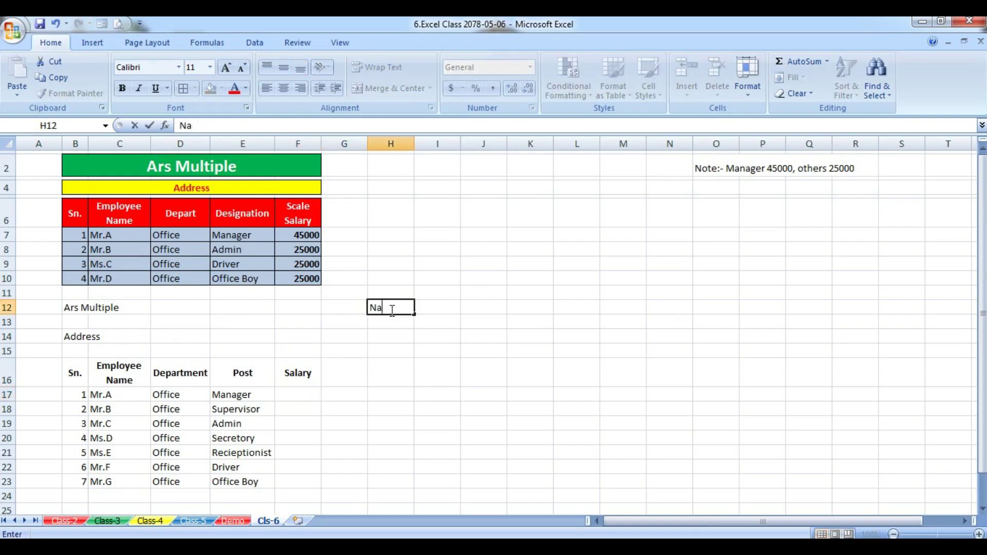
{"action": "type", "text": "me"}
{"action": "key", "text": "BackSpace"}
{"action": "key", "text": "BackSpace"}
{"action": "key", "text": "BackSpace"}
{"action": "type", "text": "ote"}
{"action": "type", "text": ": Man"}
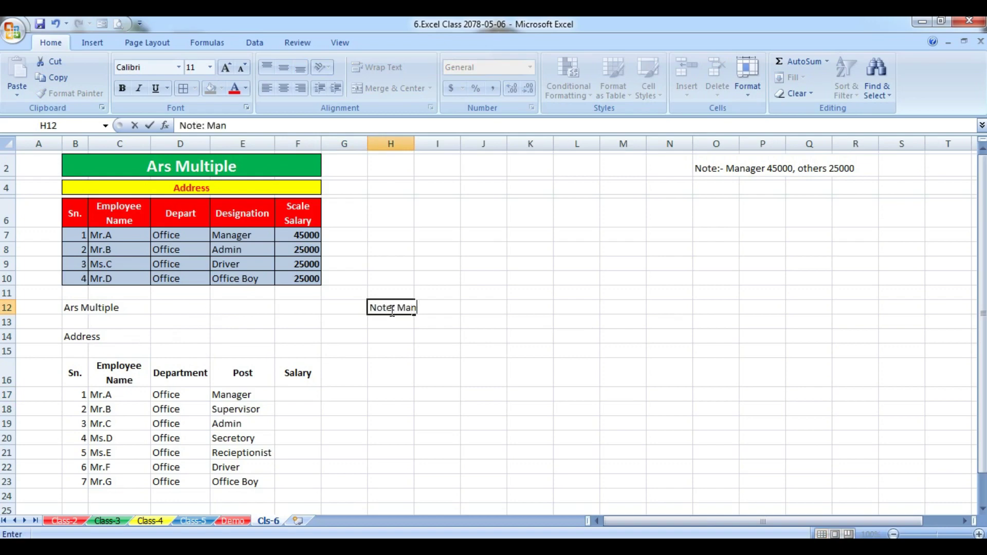
{"action": "type", "text": "ger"}
{"action": "key", "text": "BackSpace"}
{"action": "key", "text": "BackSpace"}
{"action": "key", "text": "BackSpace"}
{"action": "type", "text": "ager"}
{"action": "type", "text": "-"}
{"action": "type", "text": "3500"}
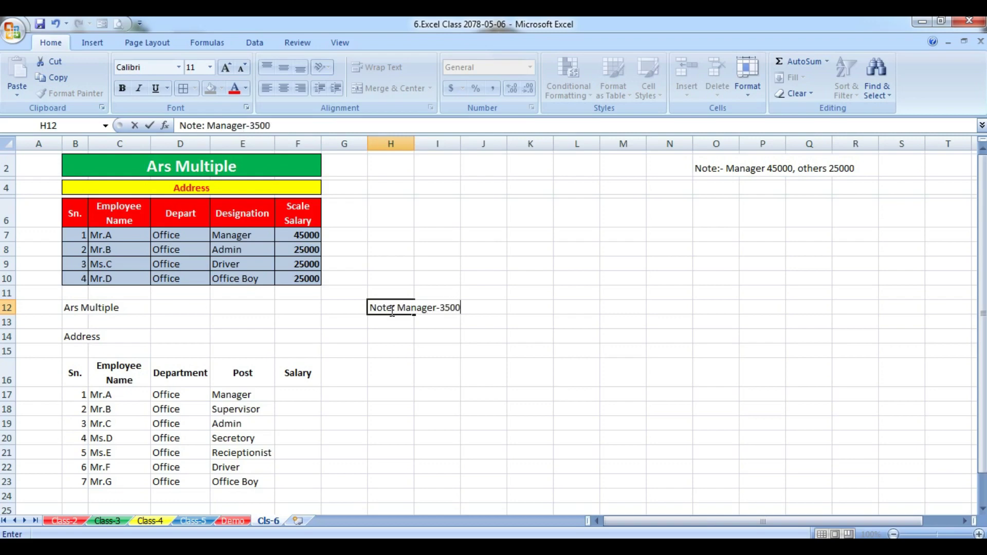
{"action": "type", "text": "0"}
{"action": "key", "text": "BackSpace"}
{"action": "key", "text": "BackSpace"}
{"action": "key", "text": "BackSpace"}
{"action": "key", "text": "BackSpace"}
{"action": "type", "text": "0000"}
{"action": "type", "text": ", "}
{"action": "type", "text": "Supe"}
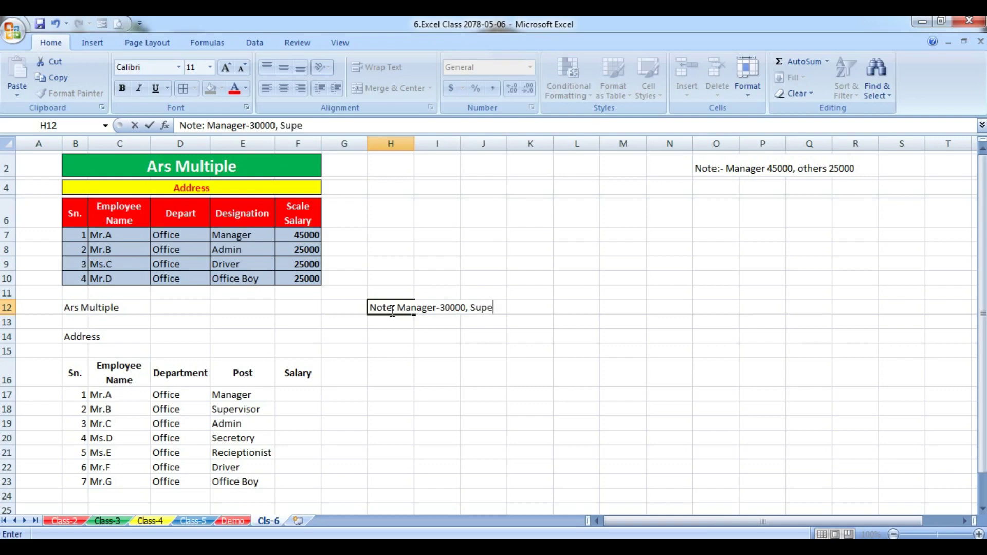
{"action": "type", "text": "rviso"}
{"action": "type", "text": "r-"}
{"action": "type", "text": "2"}
{"action": "type", "text": "6"}
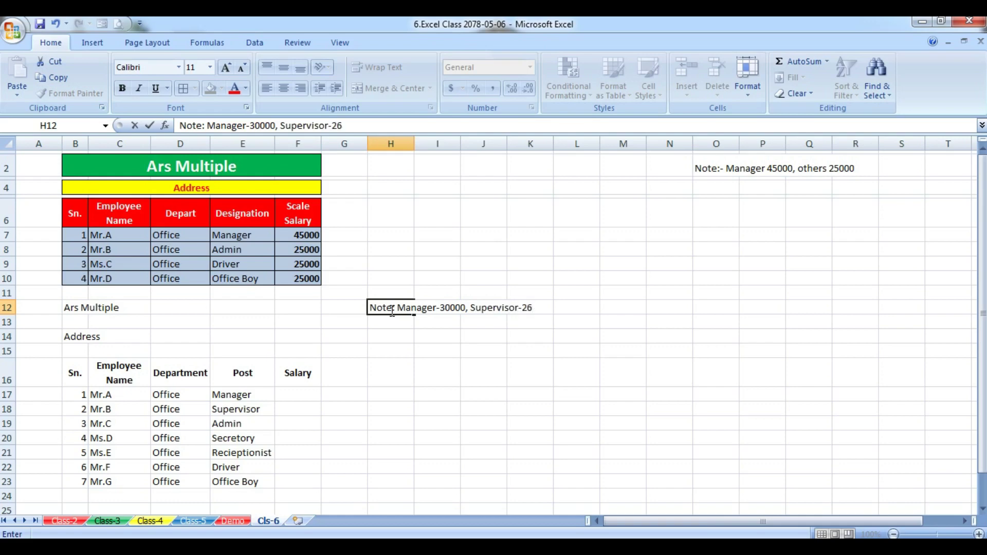
{"action": "key", "text": "BackSpace"}
{"action": "type", "text": "7000"}
{"action": "type", "text": ", "}
{"action": "type", "text": "Admi"}
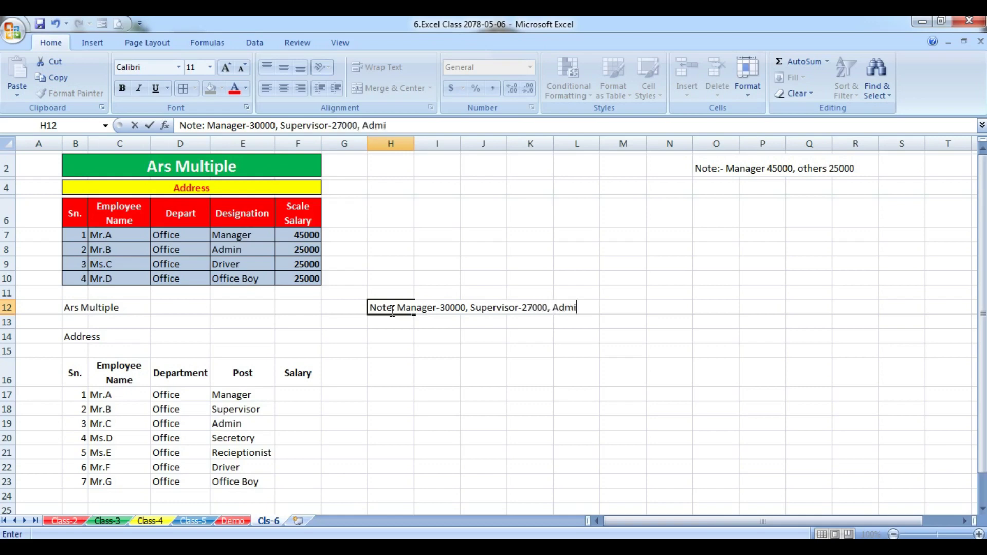
{"action": "type", "text": "n-"}
{"action": "type", "text": "2"}
{"action": "type", "text": "3000,"}
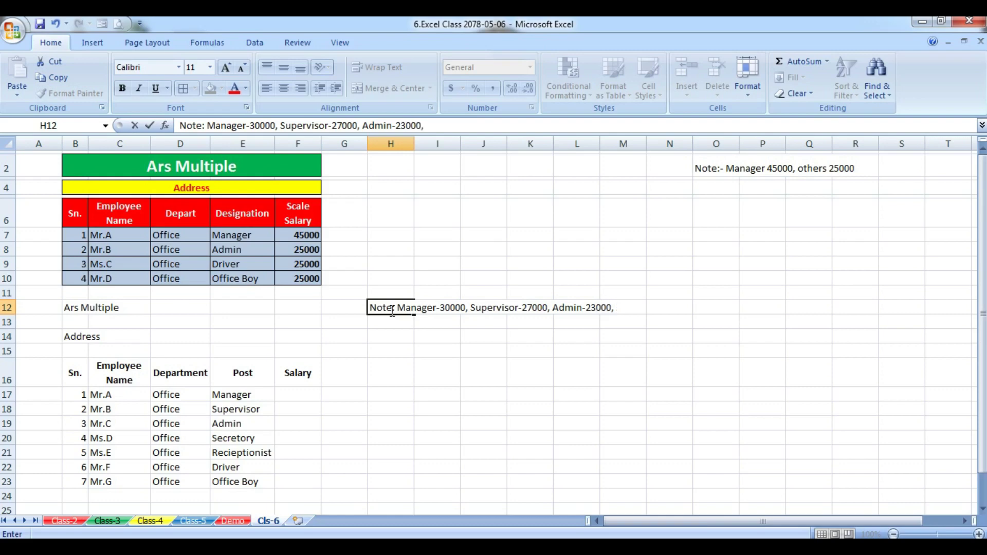
{"action": "type", "text": " Secr"}
- Add Secretory-21000, Reciept-18000, Driver-15000 and Office Boy-12000, then commit the note
{"action": "key", "text": "BackSpace"}
{"action": "type", "text": "t"}
{"action": "type", "text": "ro"}
{"action": "key", "text": "BackSpace"}
{"action": "key", "text": "BackSpace"}
{"action": "key", "text": "BackSpace"}
{"action": "type", "text": "re"}
{"action": "type", "text": "tory-"}
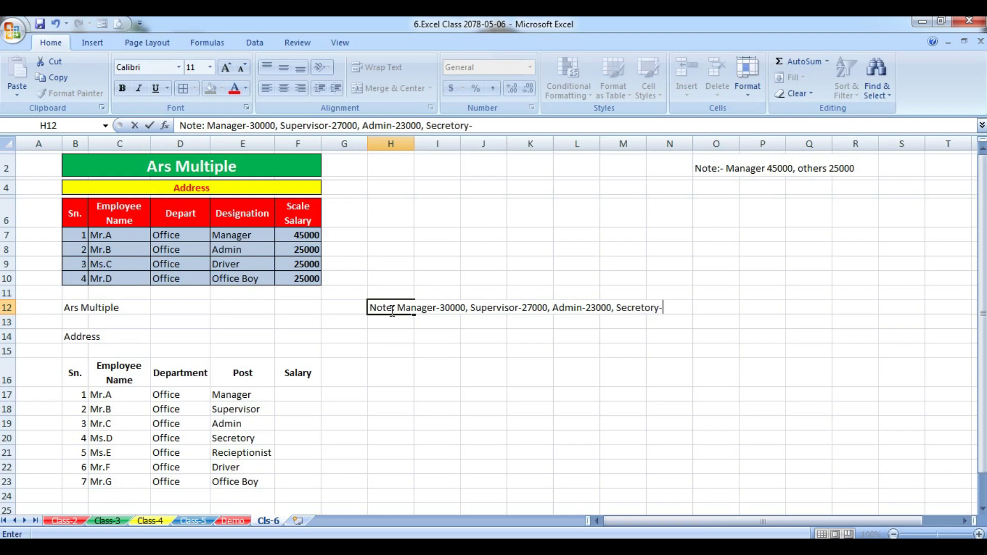
{"action": "type", "text": "2"}
{"action": "type", "text": "1000"}
{"action": "type", "text": ", "}
{"action": "type", "text": "Rec"}
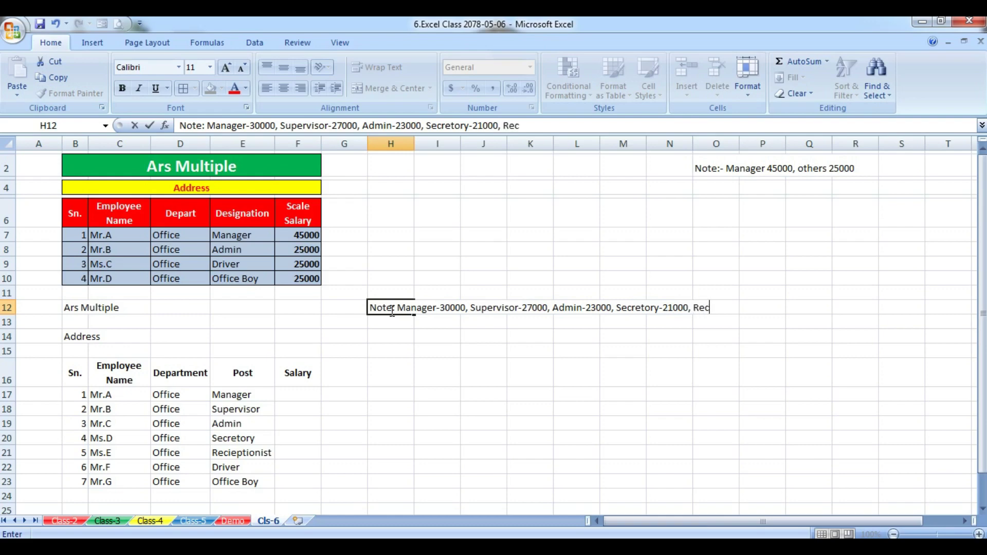
{"action": "type", "text": "ie"}
{"action": "type", "text": "pt"}
{"action": "type", "text": "-"}
{"action": "type", "text": "18"}
{"action": "type", "text": "000"}
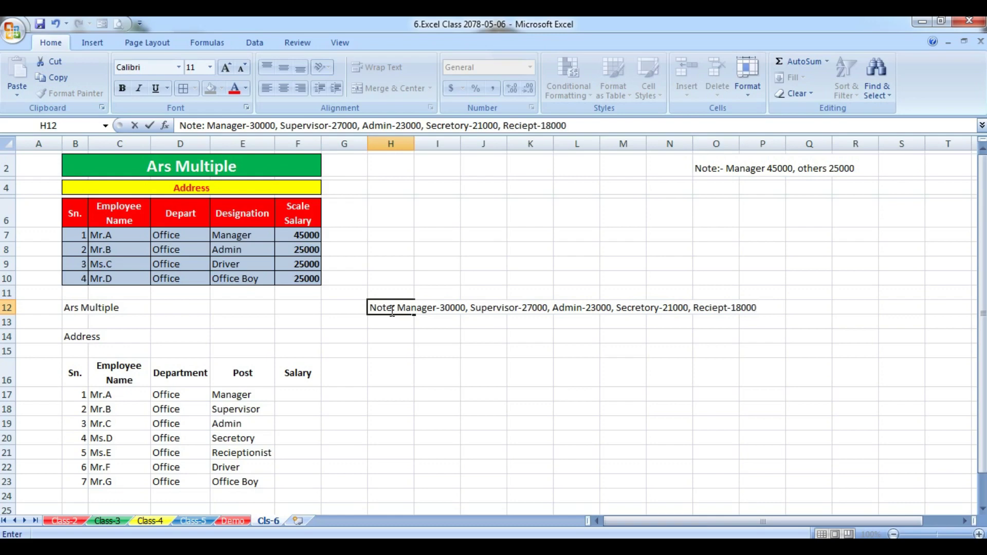
{"action": "type", "text": ", De"}
{"action": "key", "text": "BackSpace"}
{"action": "type", "text": "river"}
{"action": "type", "text": "-"}
{"action": "type", "text": "1"}
{"action": "type", "text": "5000, "}
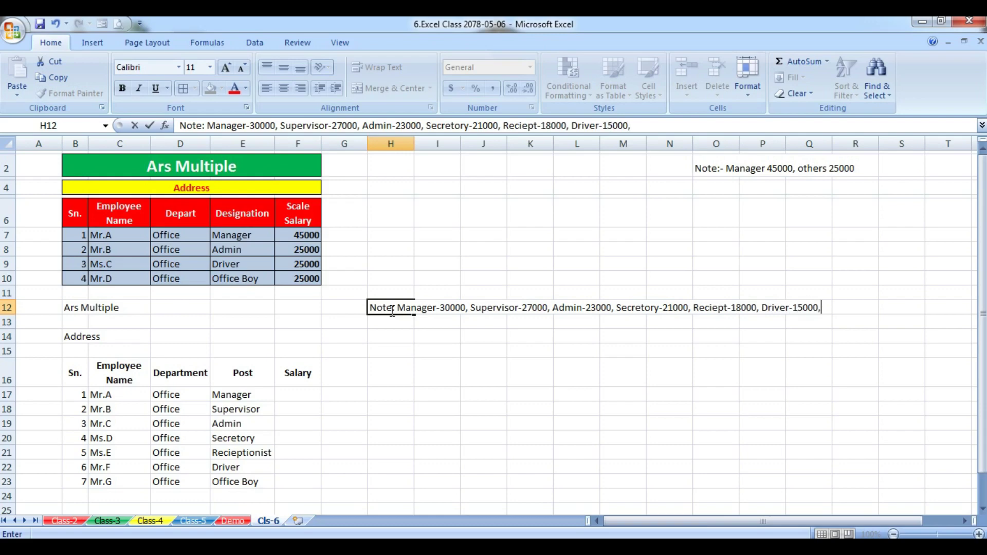
{"action": "type", "text": "bo"}
{"action": "key", "text": "BackSpace"}
{"action": "key", "text": "BackSpace"}
{"action": "type", "text": "Office"}
{"action": "type", "text": " Bod"}
{"action": "key", "text": "BackSpace"}
{"action": "type", "text": "y"}
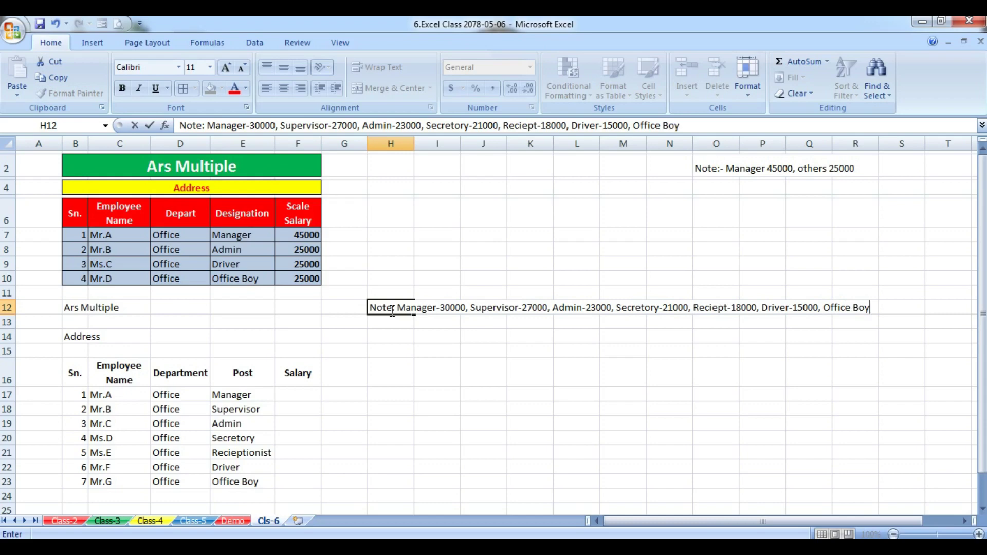
{"action": "type", "text": "-"}
{"action": "type", "text": "1"}
{"action": "type", "text": "2---"}
{"action": "key", "text": "BackSpace"}
{"action": "key", "text": "BackSpace"}
{"action": "key", "text": "BackSpace"}
{"action": "type", "text": "0"}
{"action": "type", "text": "00"}
{"action": "key", "text": "Return"}
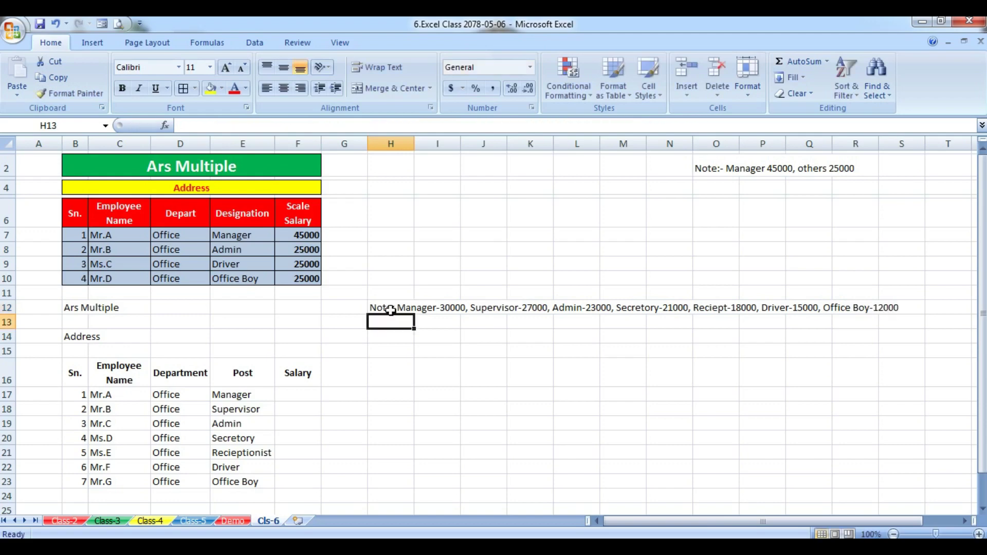
- Select F17 and start its salary formula with =if(and(
{"action": "left_click", "coordinate": [403, 306]}
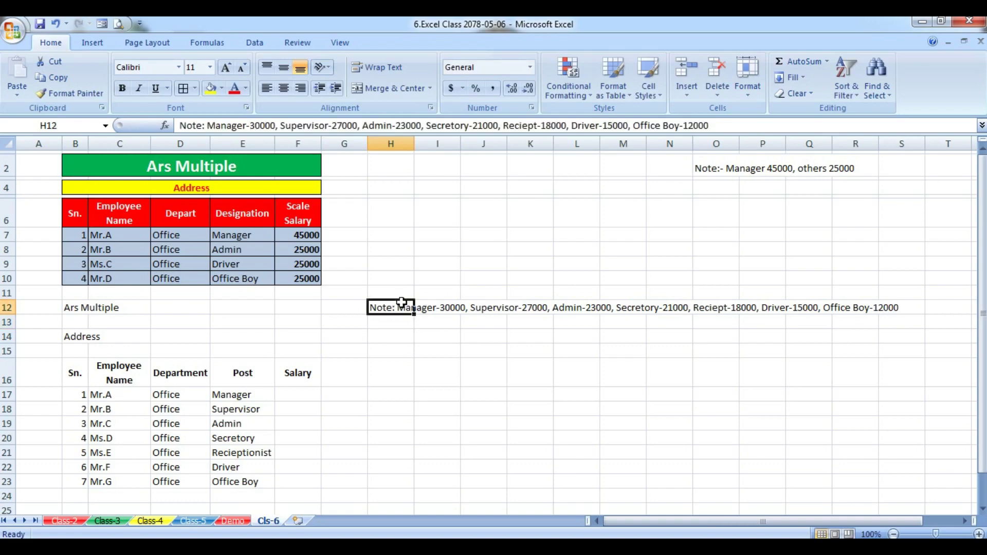
{"action": "left_click", "coordinate": [294, 404]}
{"action": "left_click", "coordinate": [296, 395]}
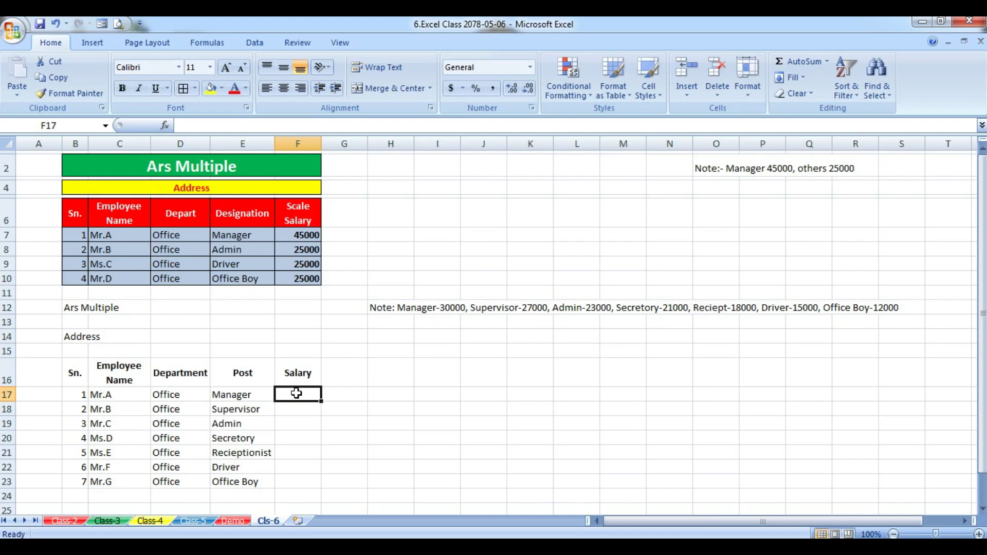
{"action": "type", "text": "="}
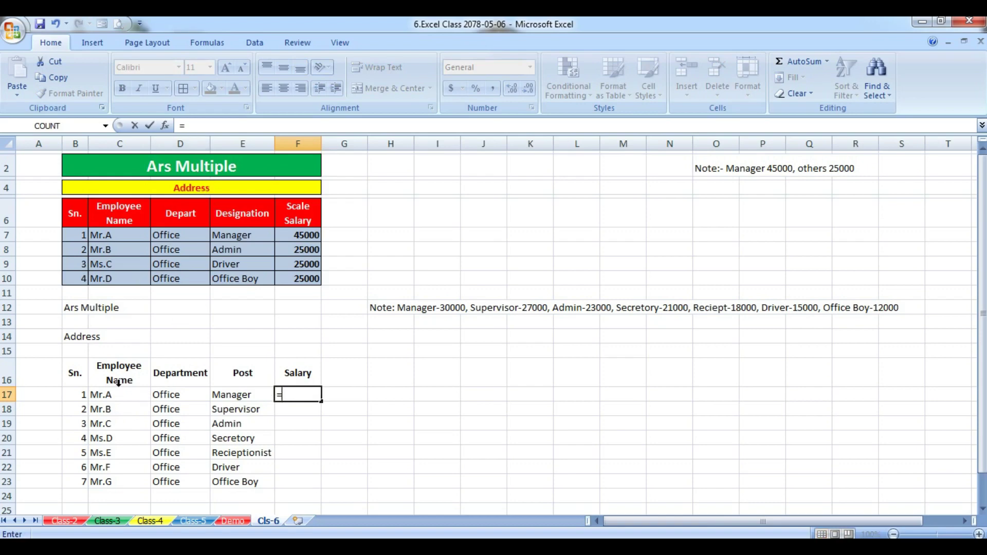
{"action": "left_click", "coordinate": [178, 400]}
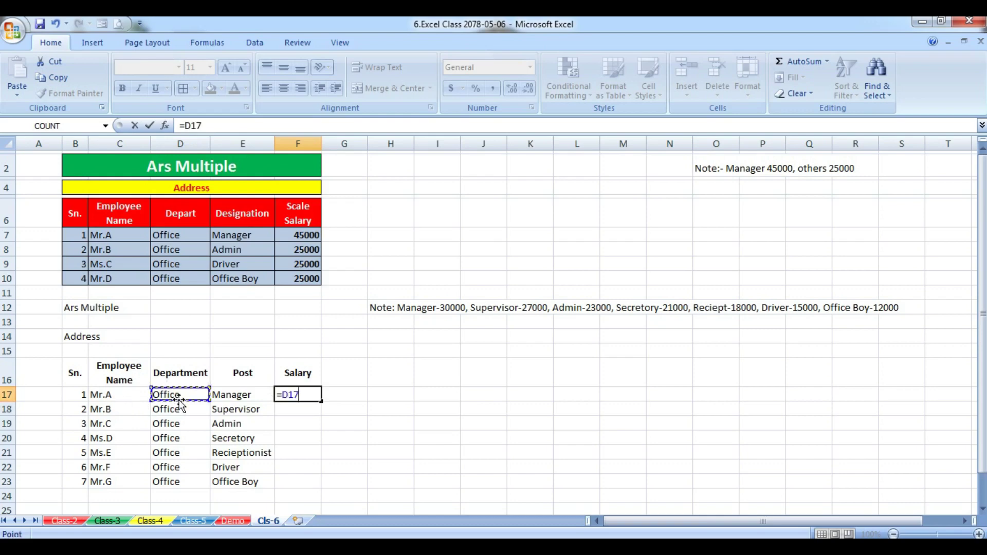
{"action": "type", "text": "i"}
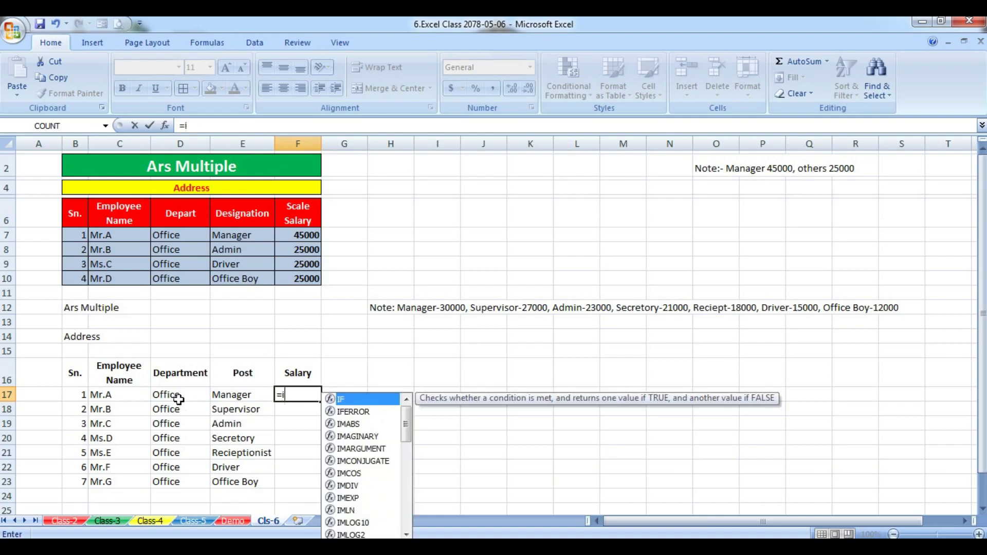
{"action": "type", "text": "f(a"}
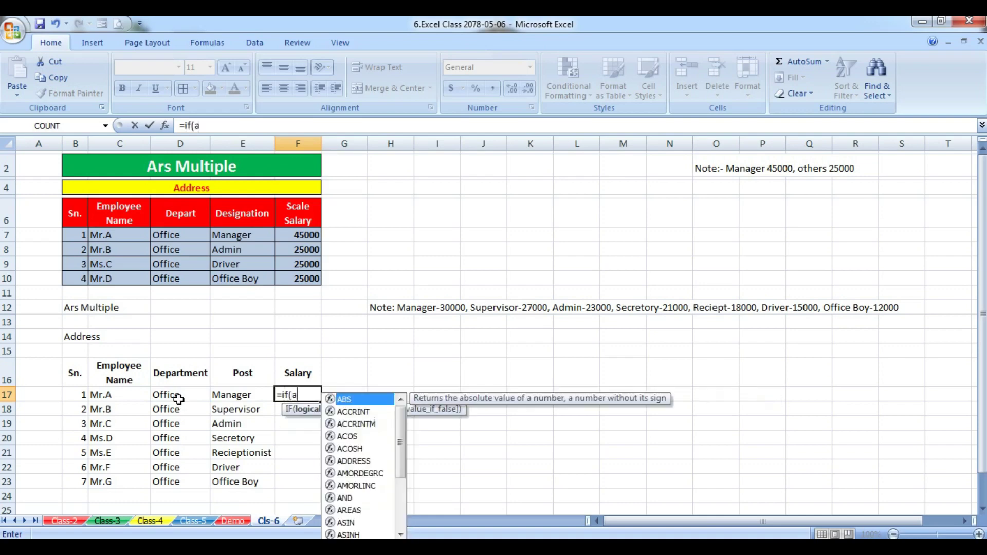
{"action": "type", "text": "nd("}
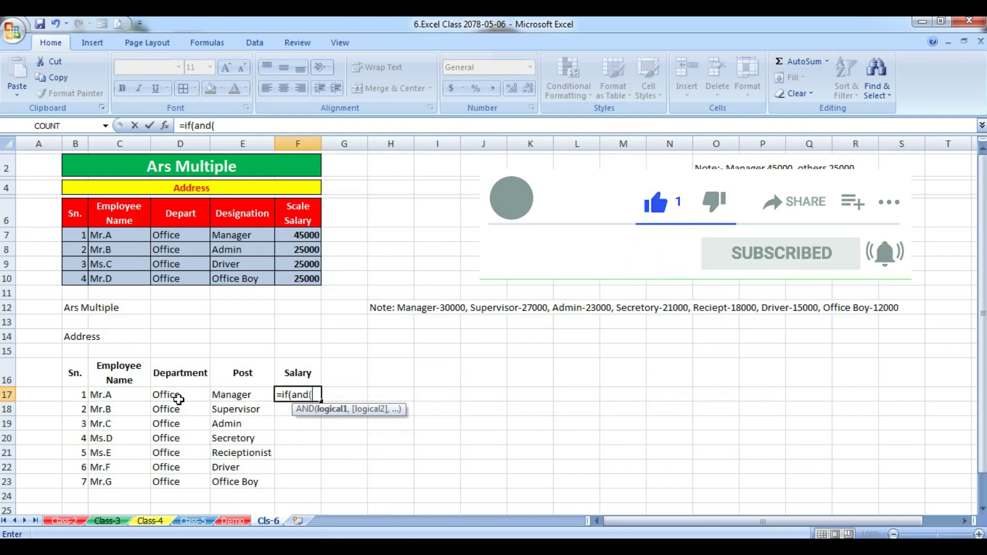
- Add the test D17="Office", E17="Manager" so that case pays 30000
{"action": "left_click", "coordinate": [185, 396]}
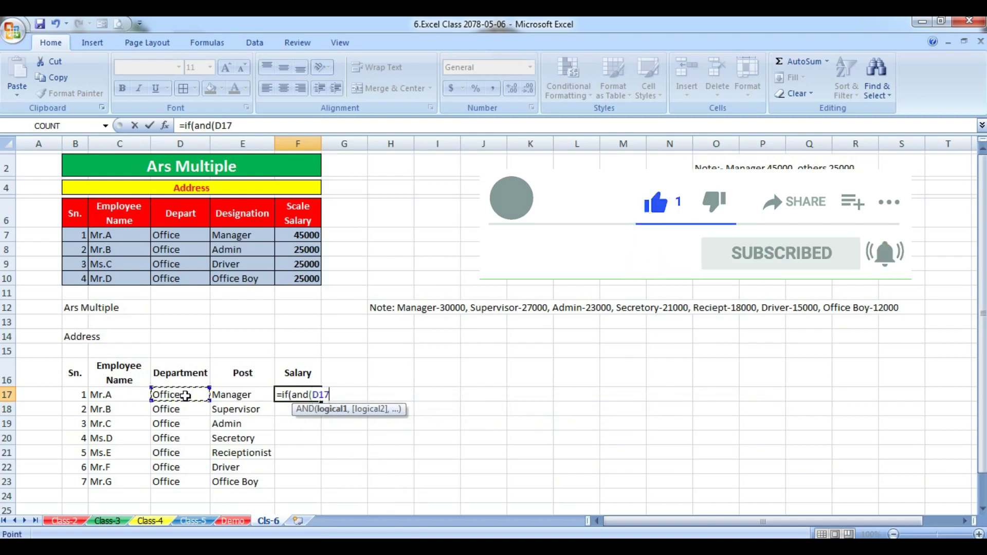
{"action": "type", "text": "="}
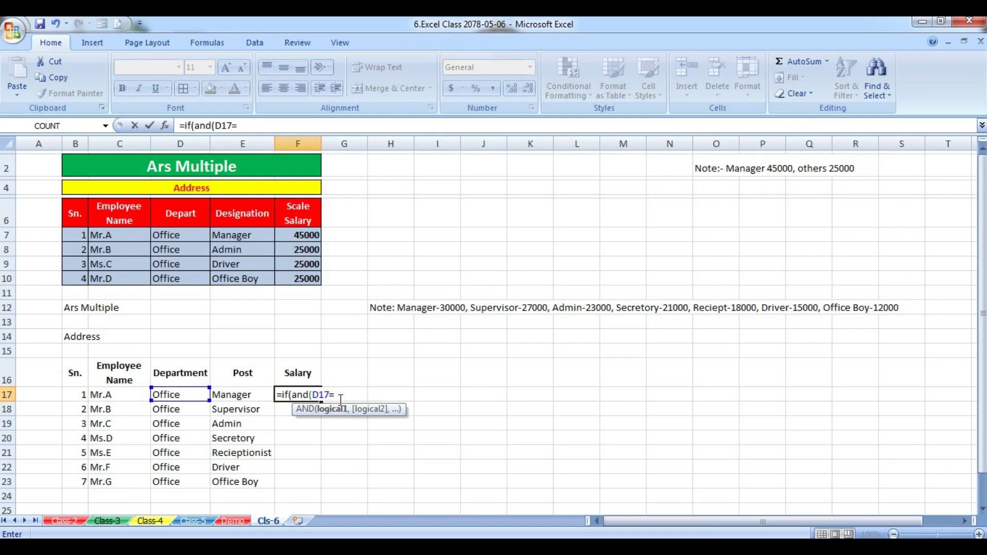
{"action": "type", "text": "Offic"}
{"action": "type", "text": "e"}
{"action": "key", "text": "BackSpace"}
{"action": "key", "text": "BackSpace"}
{"action": "key", "text": "BackSpace"}
{"action": "key", "text": "BackSpace"}
{"action": "key", "text": "BackSpace"}
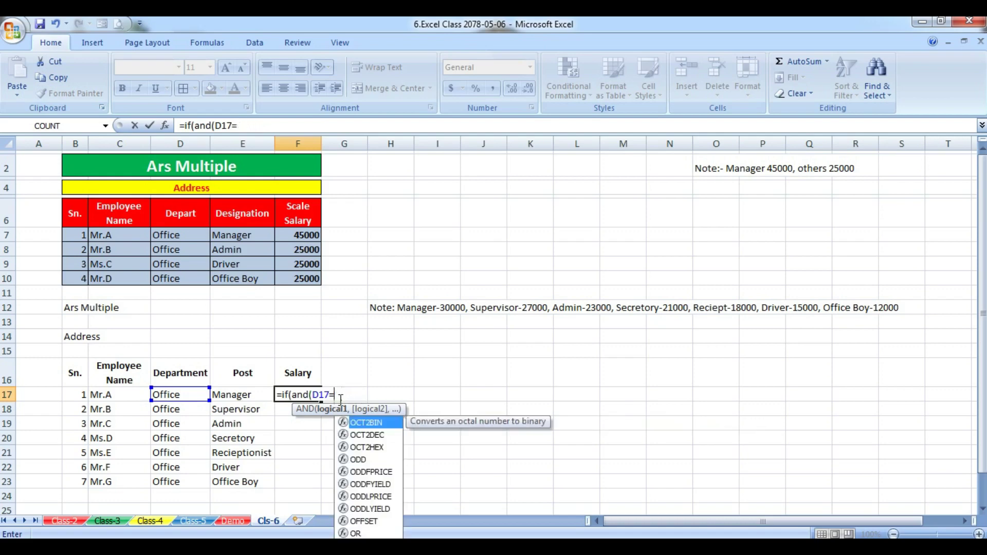
{"action": "key", "text": "BackSpace"}
{"action": "type", "text": "\""}
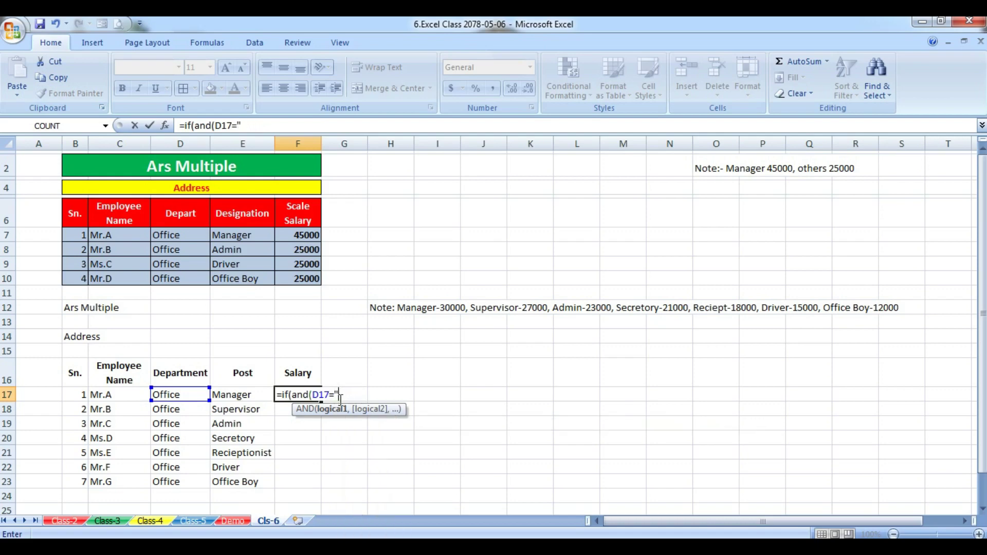
{"action": "type", "text": "Offic"}
{"action": "type", "text": "e\""}
{"action": "type", "text": ","}
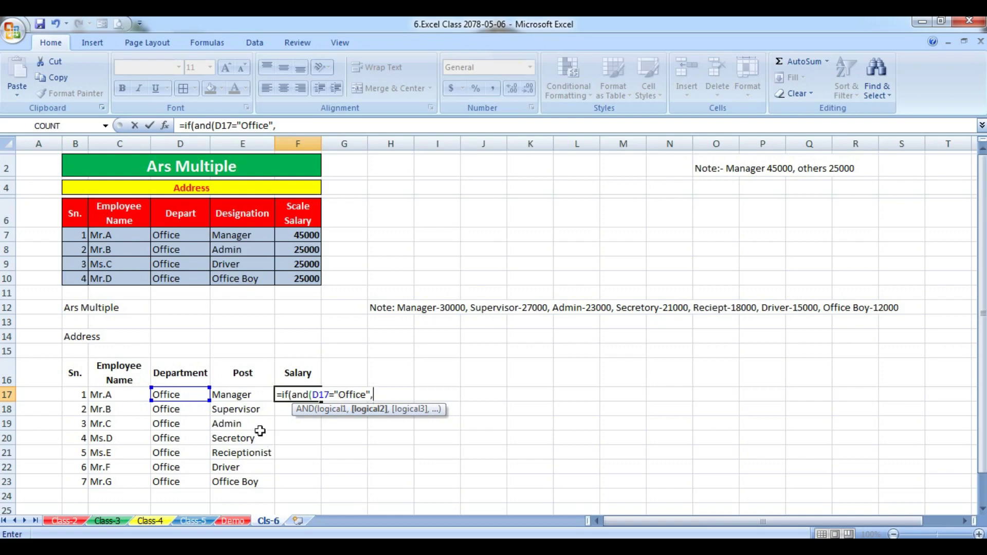
{"action": "left_click", "coordinate": [242, 392]}
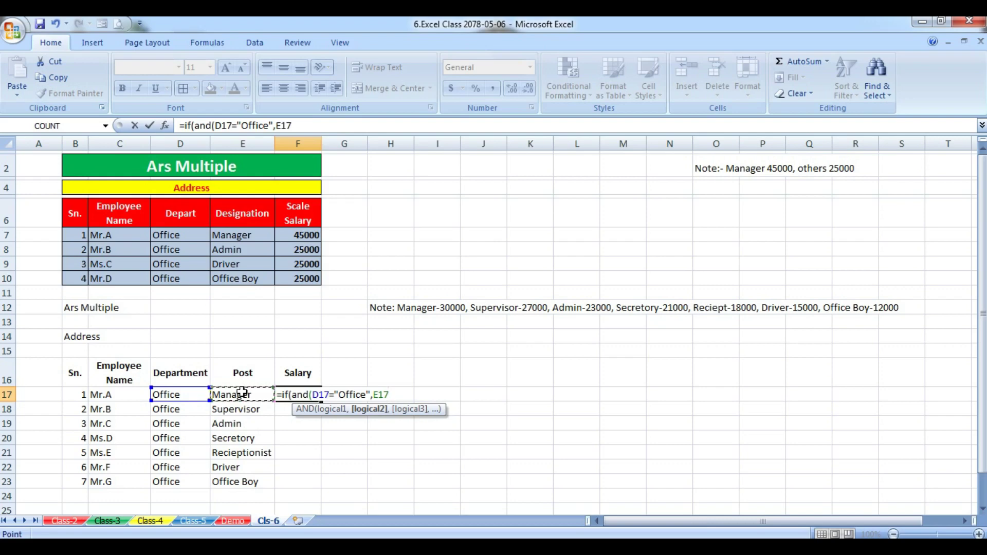
{"action": "type", "text": "="}
{"action": "type", "text": "\"Manager"}
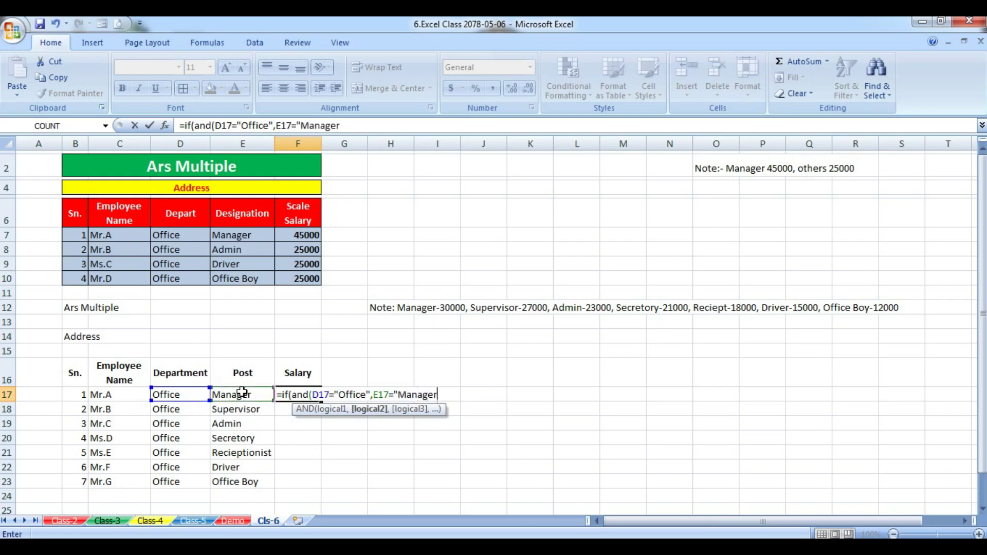
{"action": "type", "text": "\""}
{"action": "type", "text": "),"}
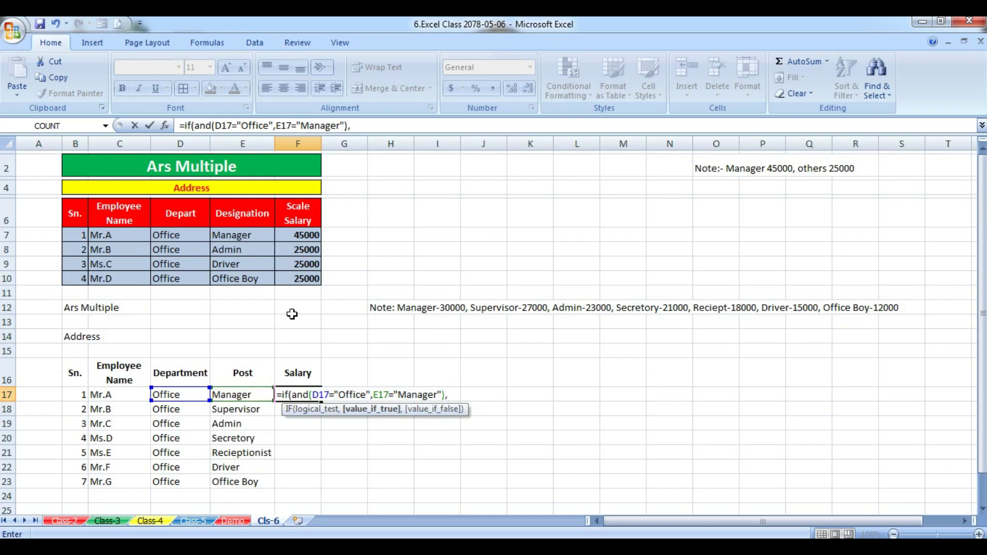
{"action": "type", "text": "30000"}
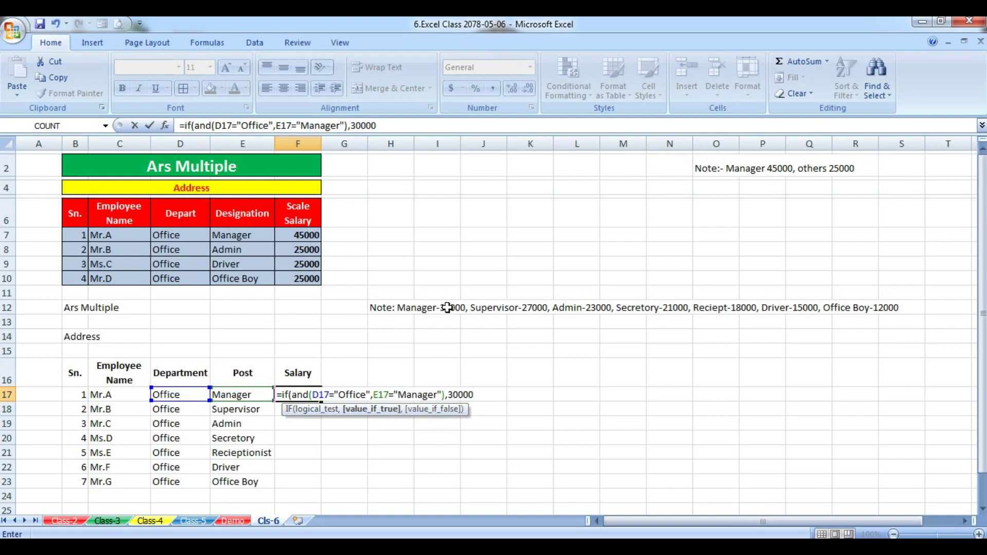
{"action": "type", "text": ","}
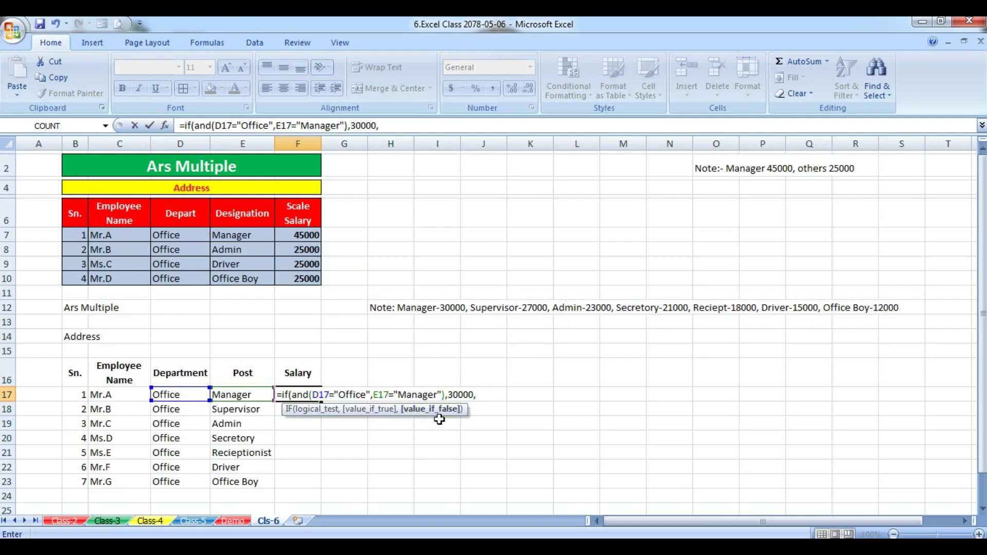
- Nest a second test, D17="Office" and E17="Supervisor", paying 27000, then start another if(and(
{"action": "type", "text": "if"}
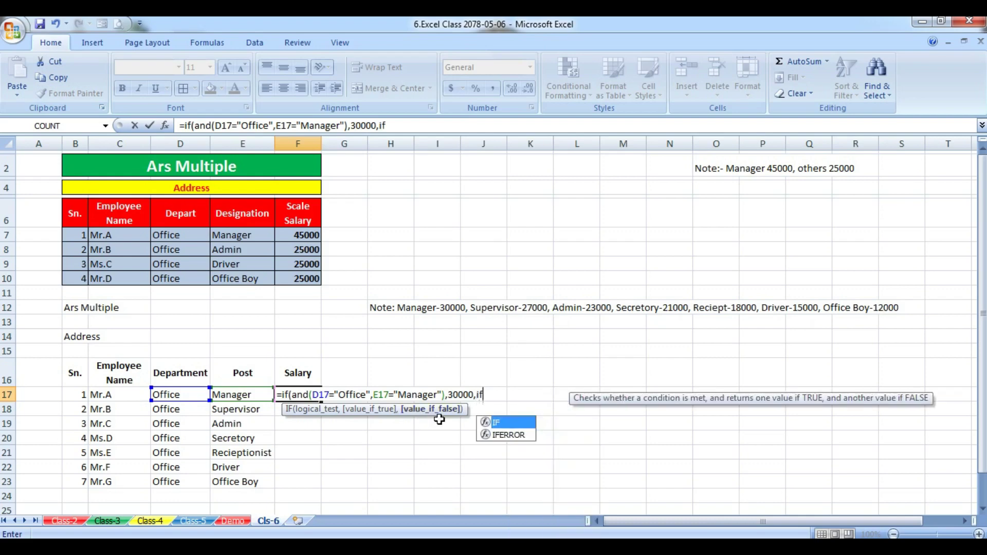
{"action": "type", "text": "(and"}
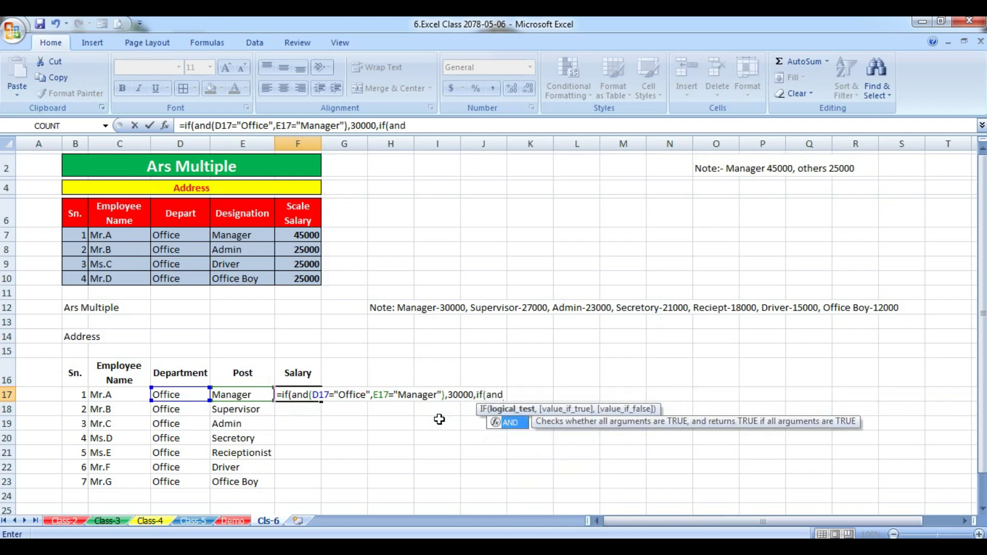
{"action": "type", "text": "("}
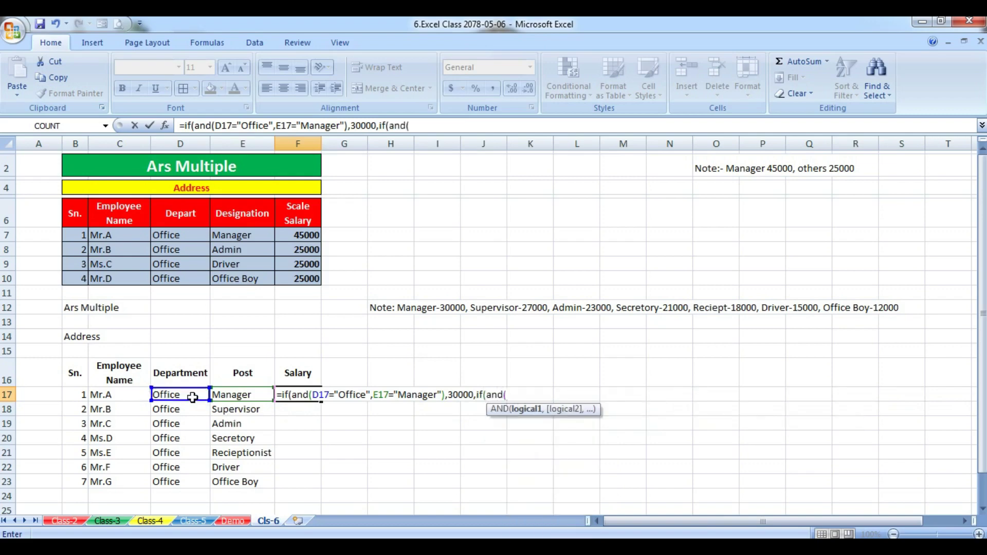
{"action": "left_click", "coordinate": [188, 394]}
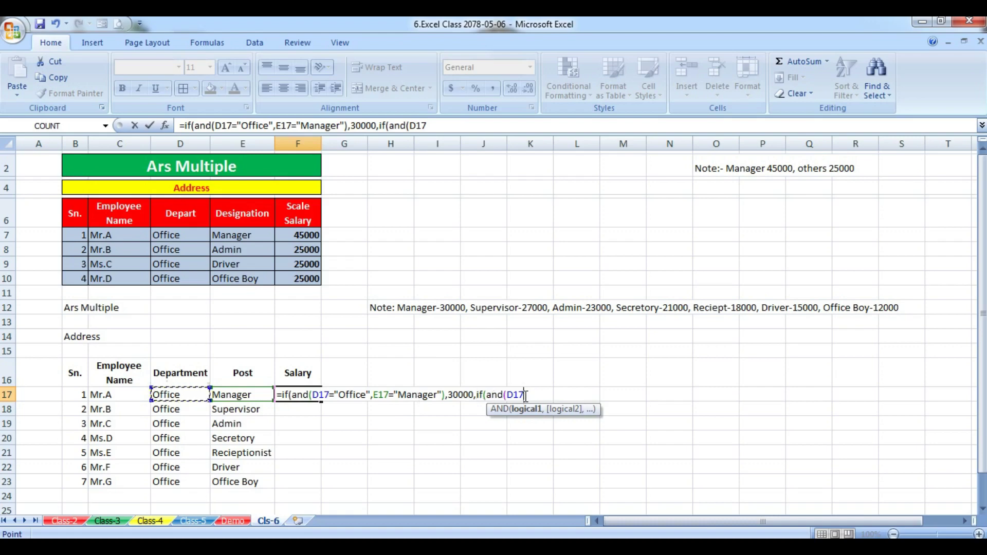
{"action": "type", "text": "=\""}
{"action": "type", "text": "Off"}
{"action": "type", "text": "ice\""}
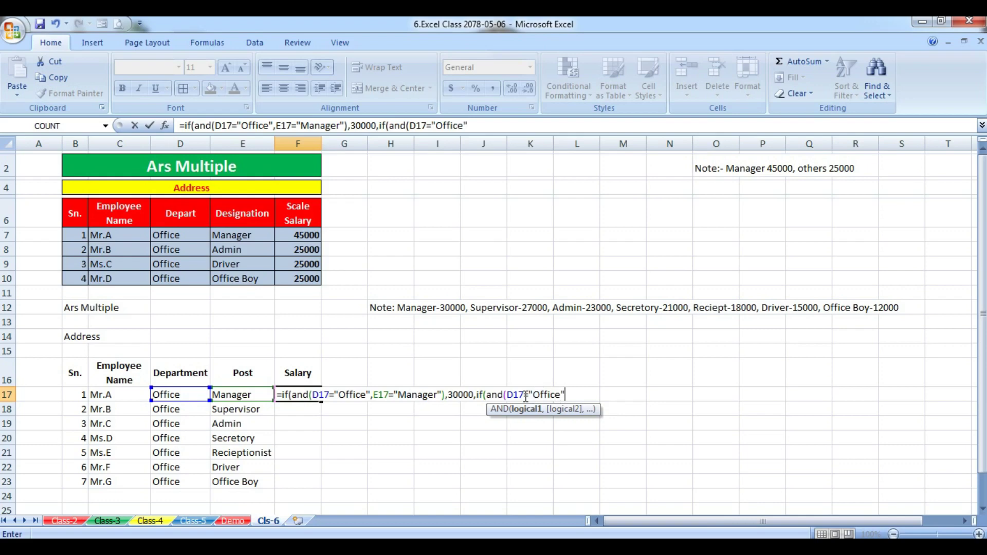
{"action": "type", "text": ","}
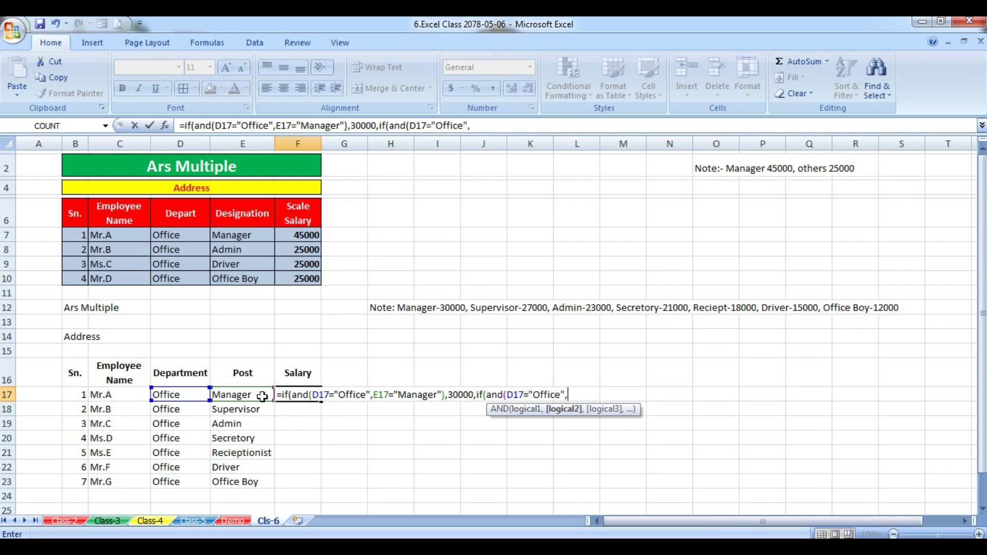
{"action": "left_click", "coordinate": [244, 395]}
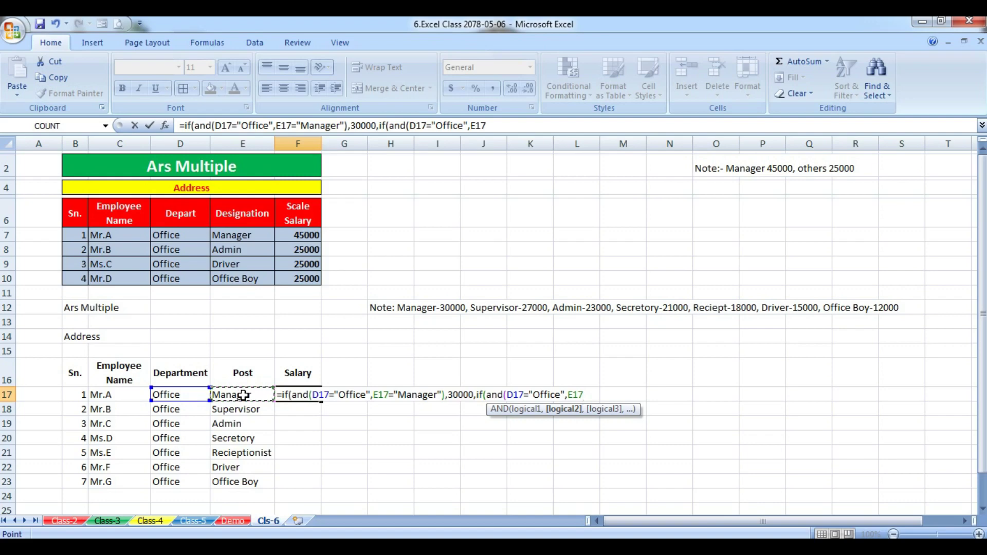
{"action": "type", "text": "="}
{"action": "type", "text": "\""}
{"action": "type", "text": "Super"}
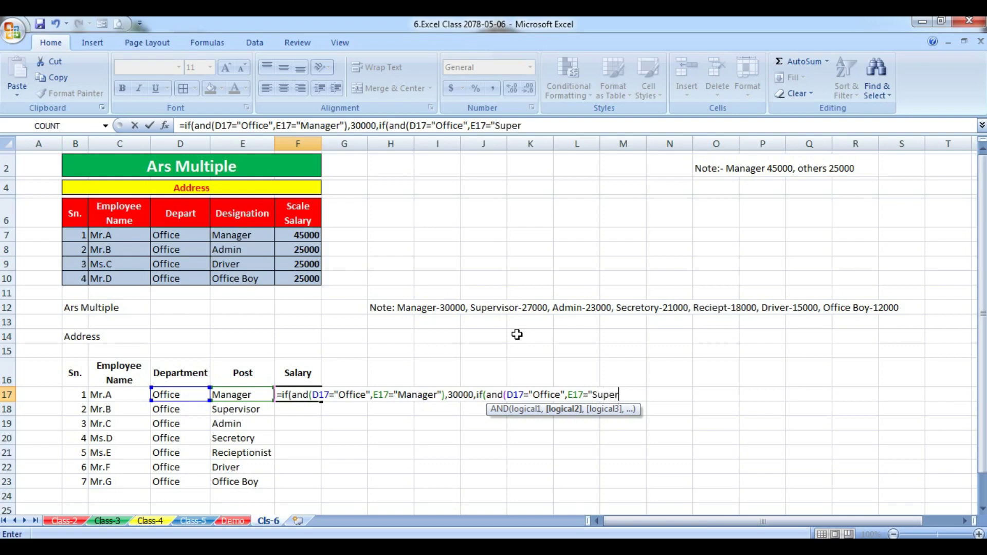
{"action": "type", "text": "visor\""}
{"action": "type", "text": "),"}
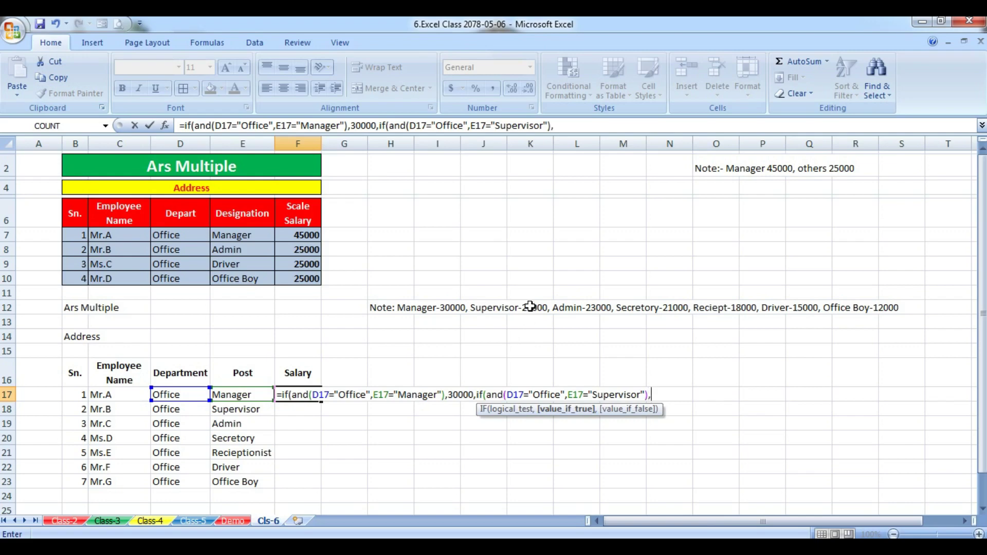
{"action": "type", "text": "27"}
{"action": "type", "text": "000,"}
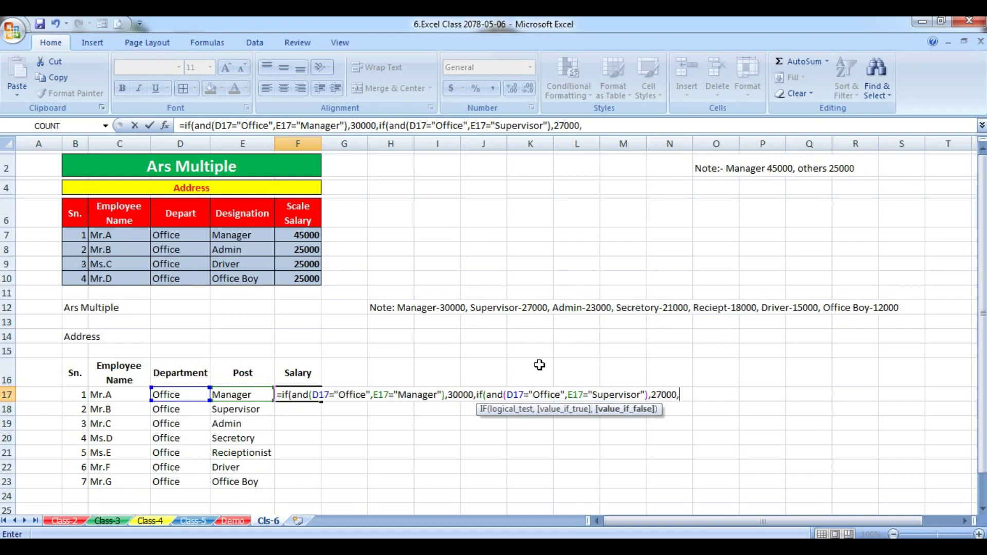
{"action": "type", "text": "if"}
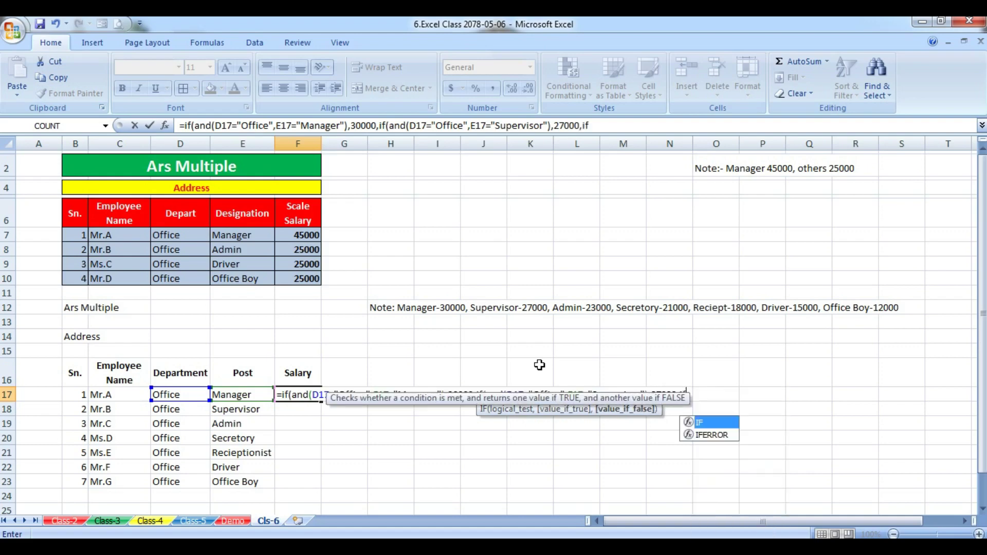
{"action": "type", "text": "("}
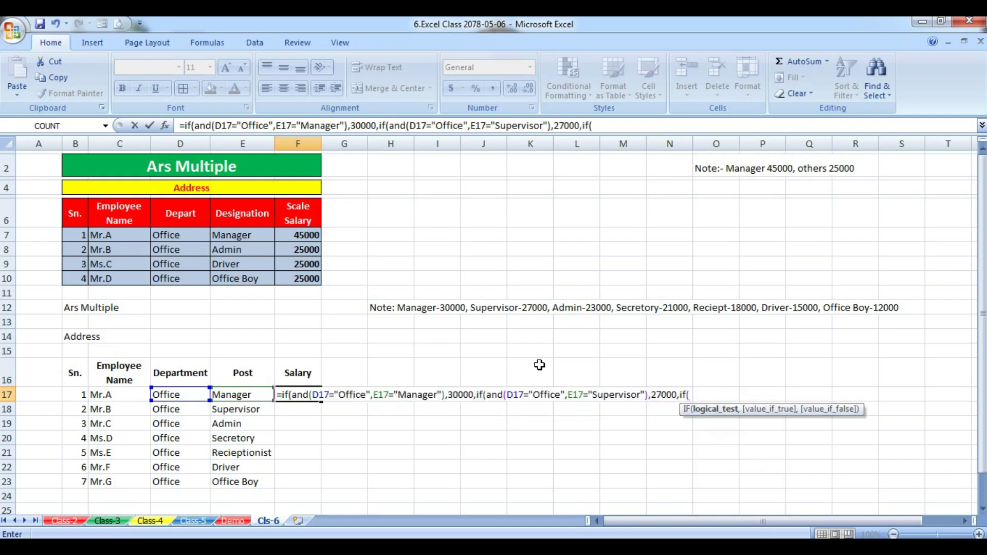
{"action": "type", "text": "and("}
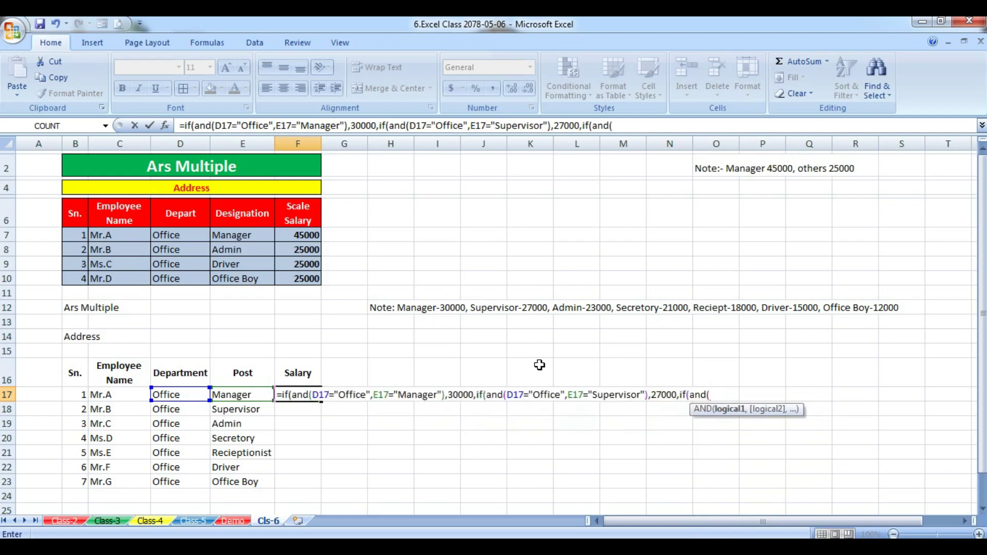
- Add the Admin condition, D17="Office" and E17="Admin", paying 23000
{"action": "left_click", "coordinate": [177, 398]}
{"action": "type", "text": "="}
{"action": "type", "text": "\"Offic"}
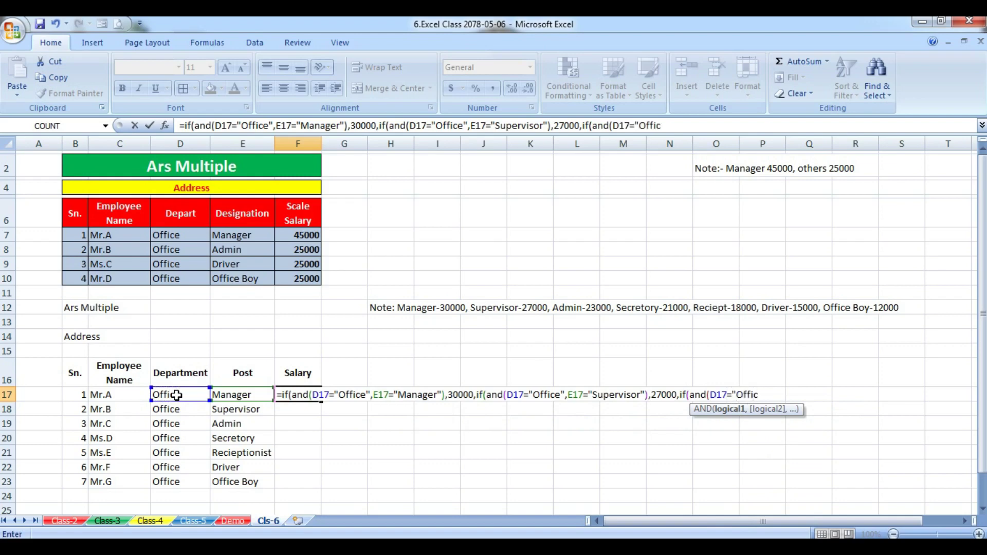
{"action": "type", "text": "e\","}
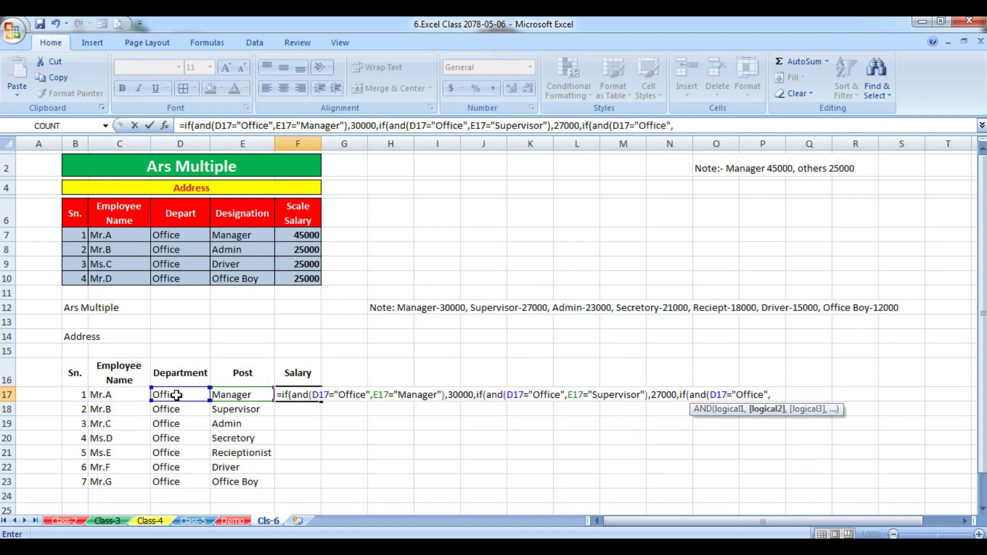
{"action": "left_click", "coordinate": [228, 395]}
{"action": "type", "text": "="}
{"action": "type", "text": "\""}
{"action": "type", "text": "A"}
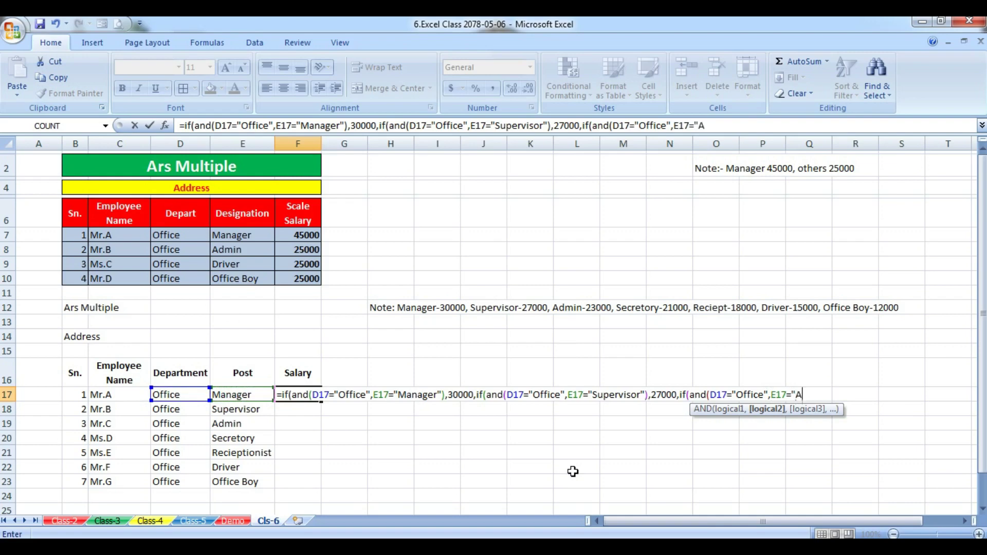
{"action": "type", "text": "dmin\""}
{"action": "type", "text": "),"}
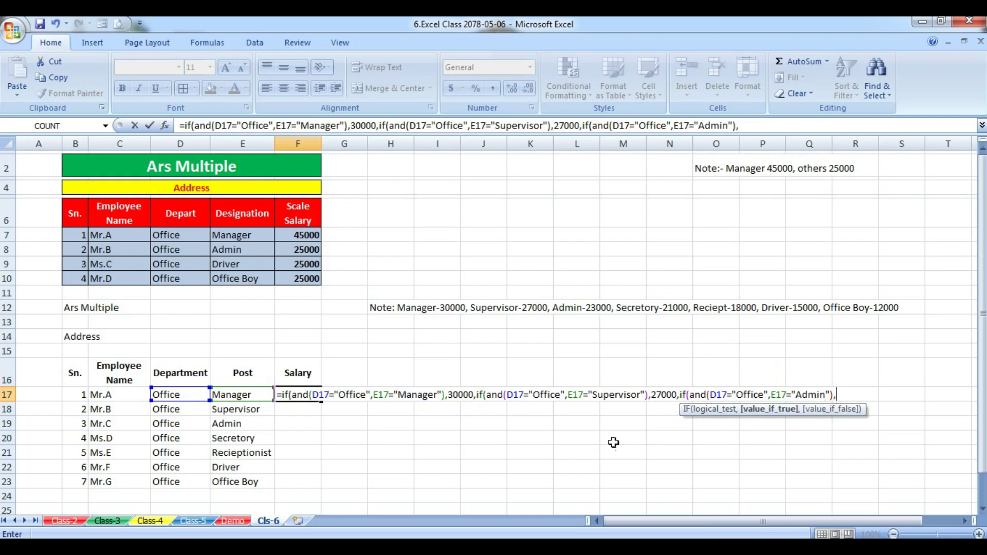
{"action": "type", "text": "23000"}
{"action": "type", "text": ","}
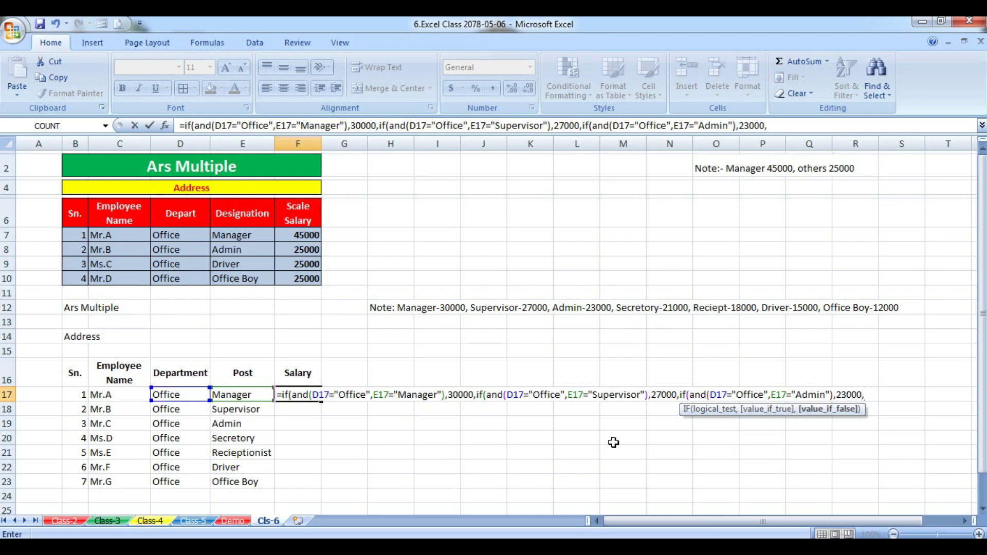
{"action": "type", "text": "if("}
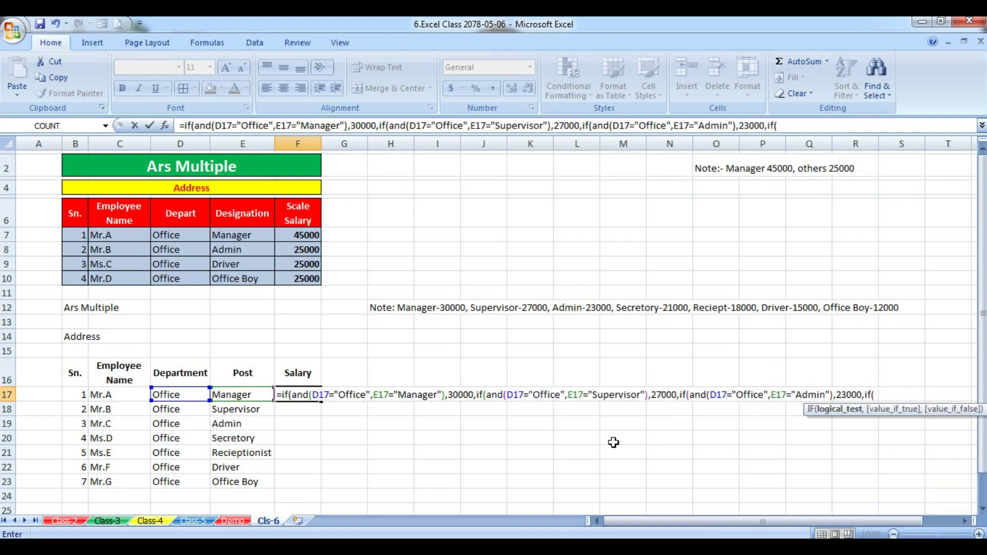
- Nest the Secretory condition, D17="Office" and E17="Secretory", paying 21000, and open the next if(and(
{"action": "left_click", "coordinate": [186, 393]}
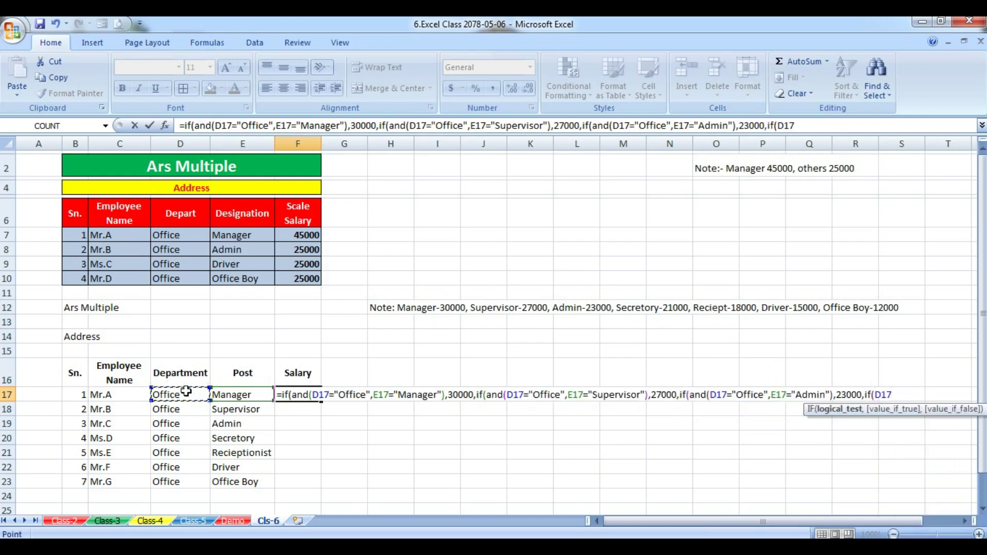
{"action": "key", "text": "BackSpace"}
{"action": "key", "text": "BackSpace"}
{"action": "key", "text": "BackSpace"}
{"action": "type", "text": "a"}
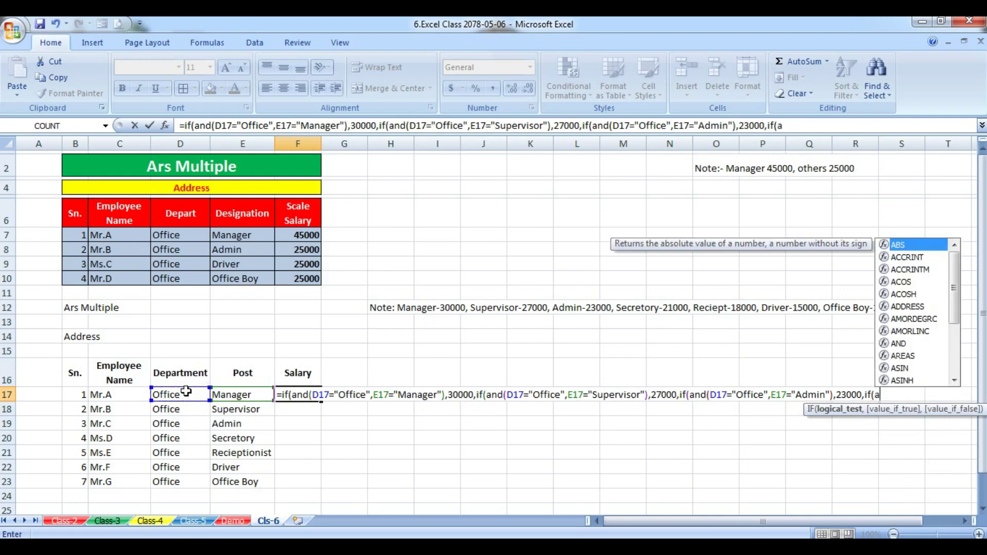
{"action": "type", "text": "nd("}
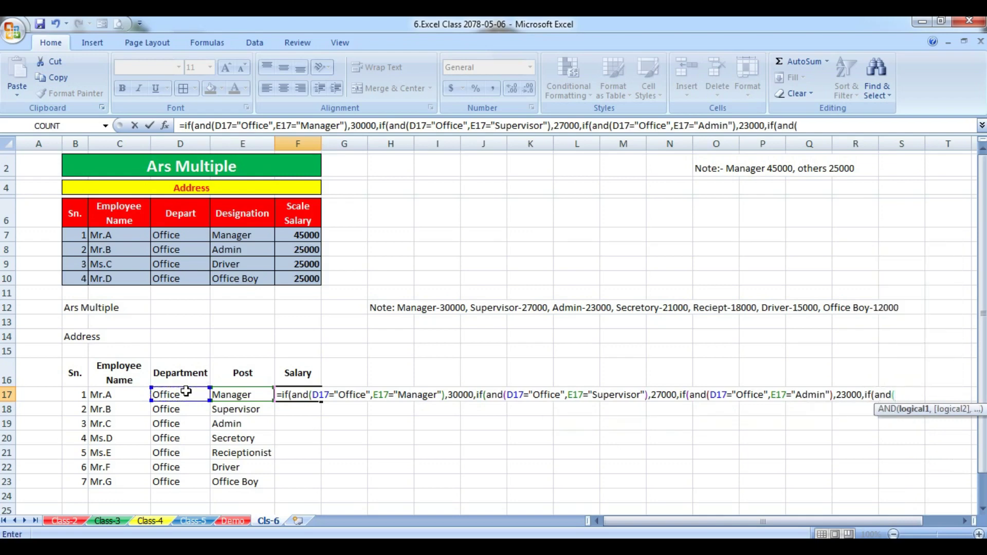
{"action": "left_click", "coordinate": [187, 393]}
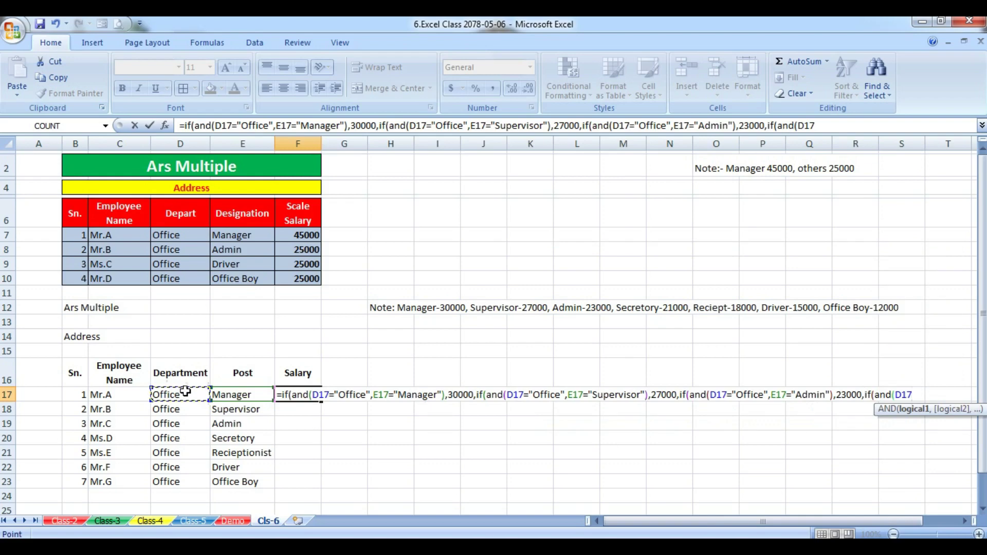
{"action": "type", "text": "=O"}
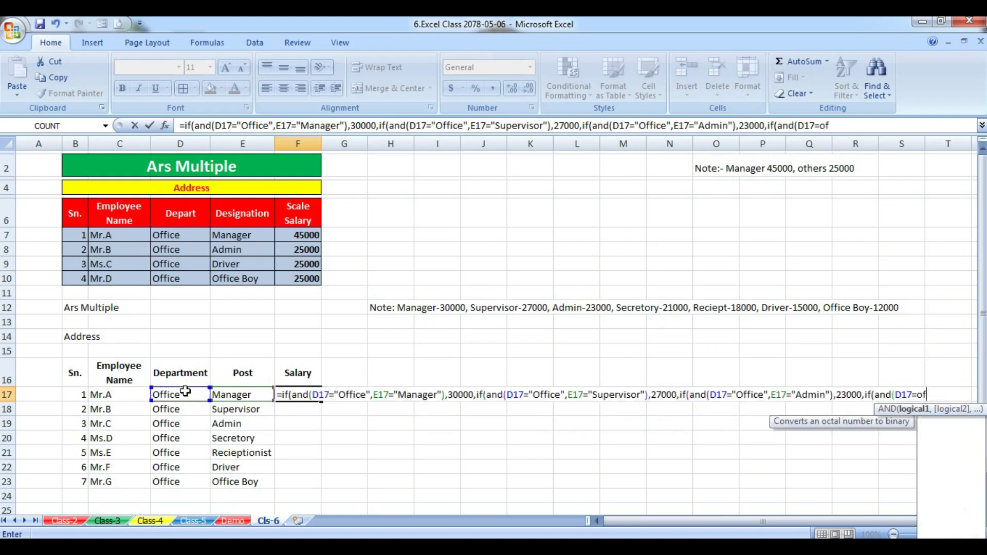
{"action": "type", "text": "i"}
{"action": "key", "text": "BackSpace"}
{"action": "type", "text": "ff"}
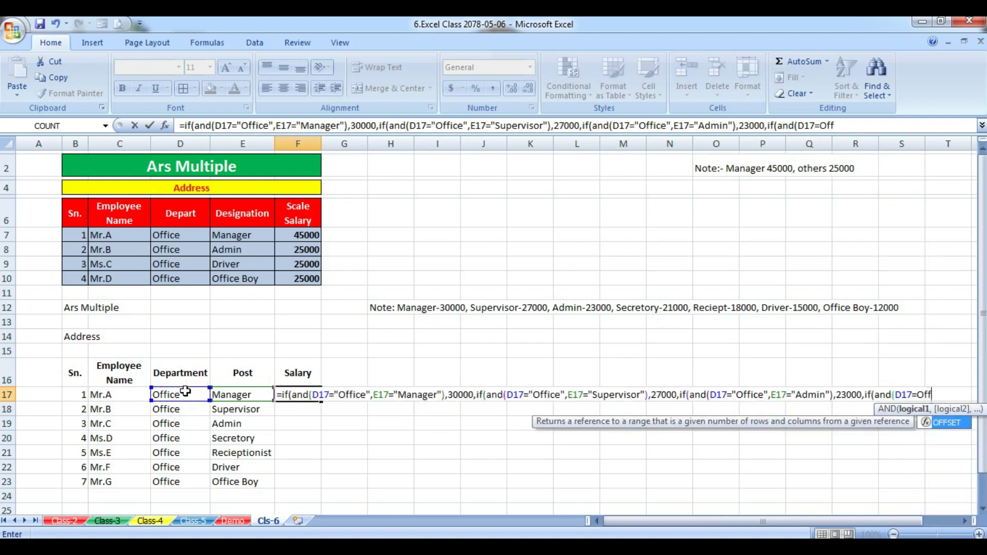
{"action": "type", "text": "ice"}
{"action": "key", "text": "BackSpace"}
{"action": "key", "text": "BackSpace"}
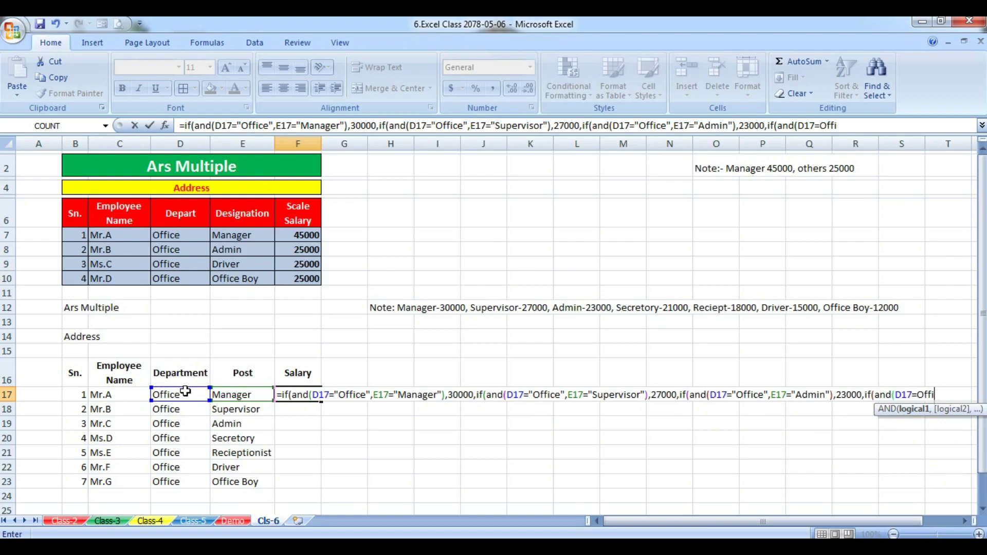
{"action": "key", "text": "BackSpace"}
{"action": "key", "text": "BackSpace"}
{"action": "key", "text": "BackSpace"}
{"action": "key", "text": "BackSpace"}
{"action": "type", "text": "\""}
{"action": "type", "text": "Offi"}
{"action": "key", "text": "BackSpace"}
{"action": "key", "text": "BackSpace"}
{"action": "type", "text": "fice\""}
{"action": "type", "text": ","}
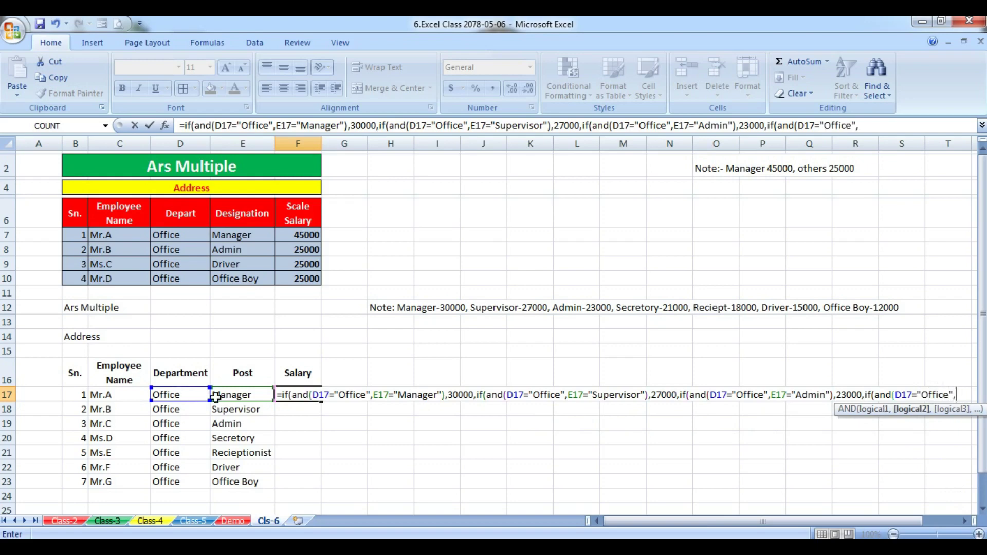
{"action": "left_click", "coordinate": [229, 393]}
{"action": "type", "text": "=\""}
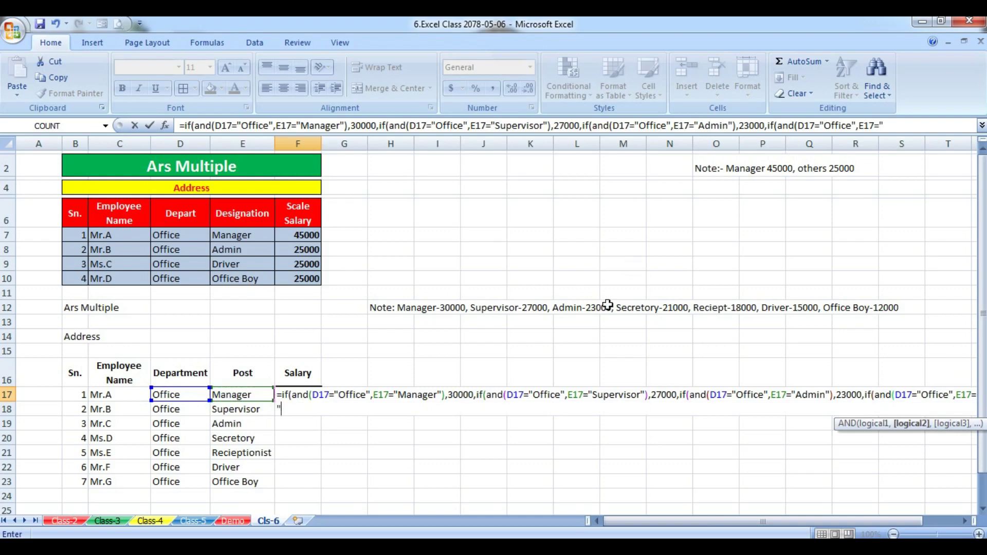
{"action": "type", "text": "Se"}
{"action": "type", "text": "cret"}
{"action": "type", "text": "ory\""}
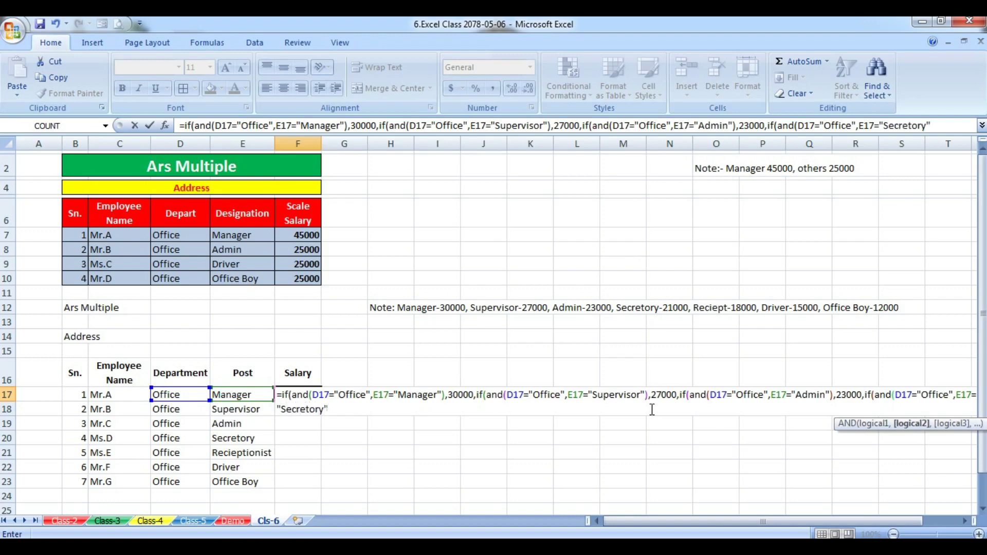
{"action": "type", "text": ")"}
{"action": "type", "text": ","}
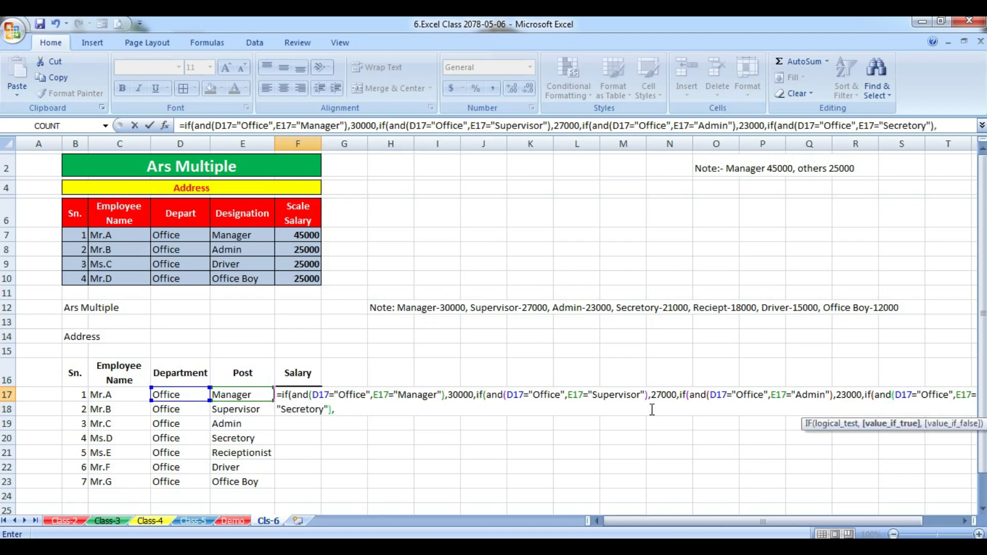
{"action": "type", "text": "21"}
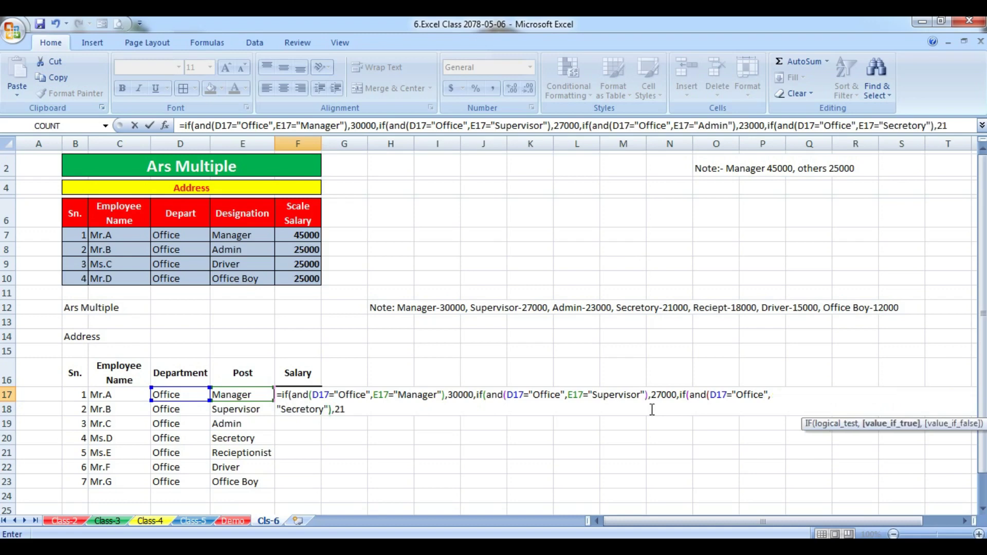
{"action": "type", "text": "000,"}
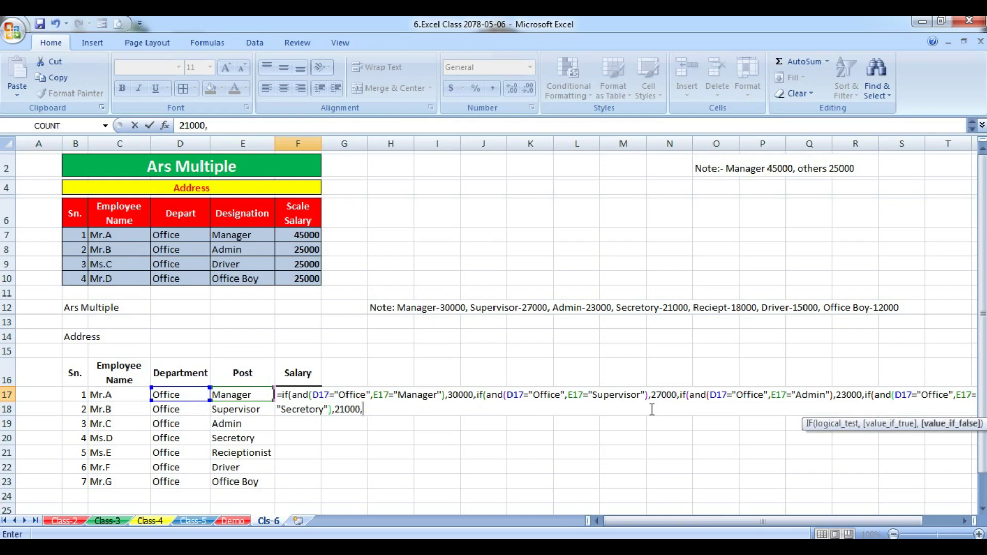
{"action": "type", "text": "if"}
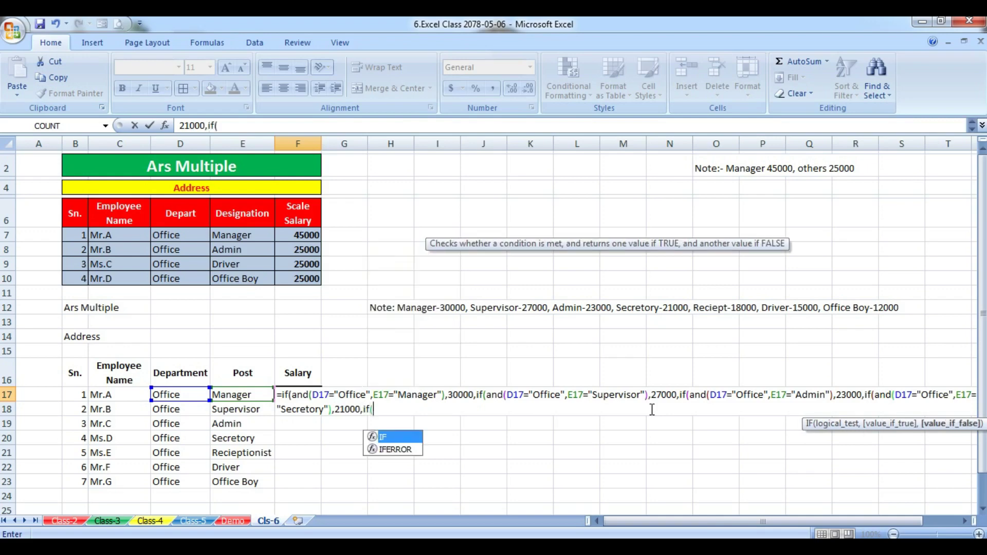
{"action": "type", "text": "(and("}
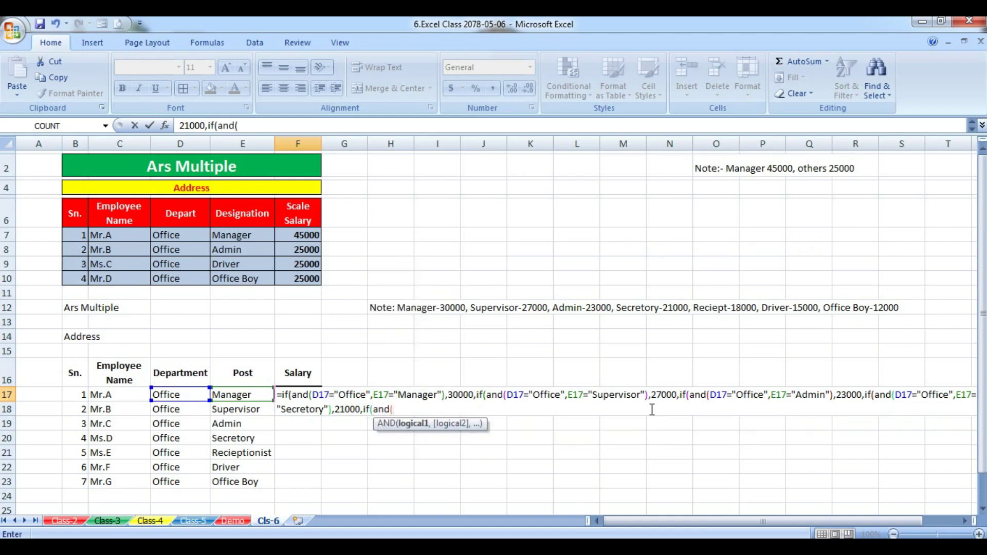
- Add D17="Office", E17="Recieptionist" paying 18000, then open the next if(and(
{"action": "left_click", "coordinate": [185, 394]}
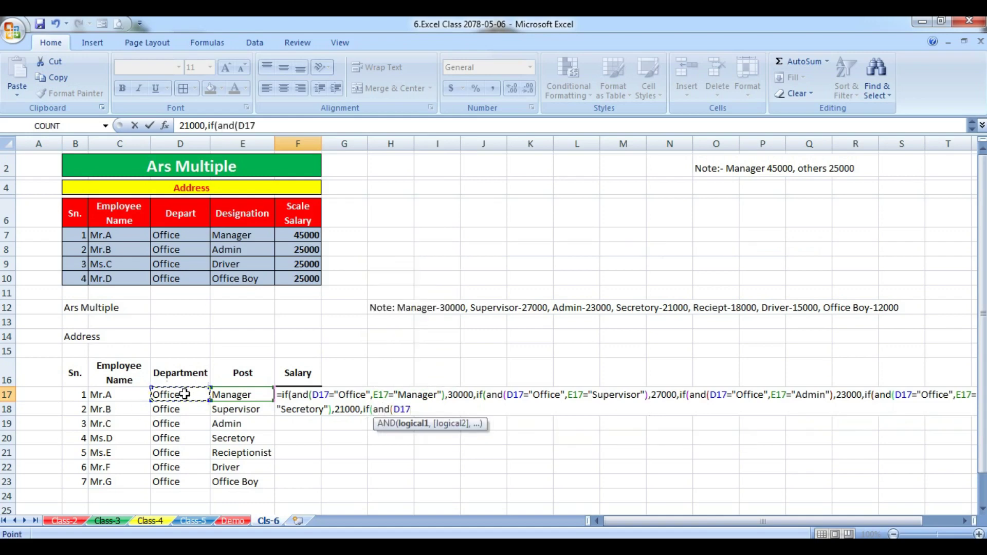
{"action": "type", "text": "="}
{"action": "type", "text": "\"Offic"}
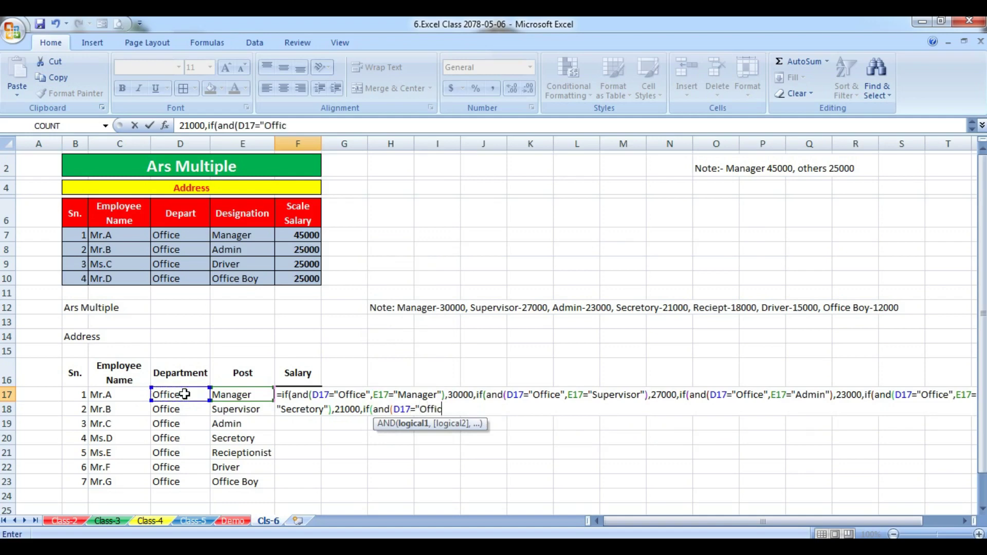
{"action": "type", "text": "e\","}
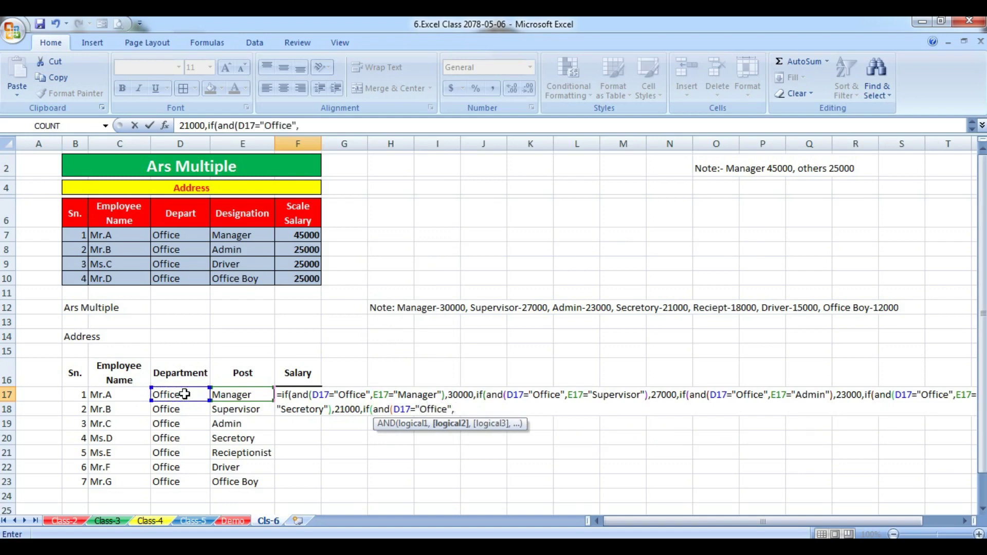
{"action": "left_click", "coordinate": [231, 397]}
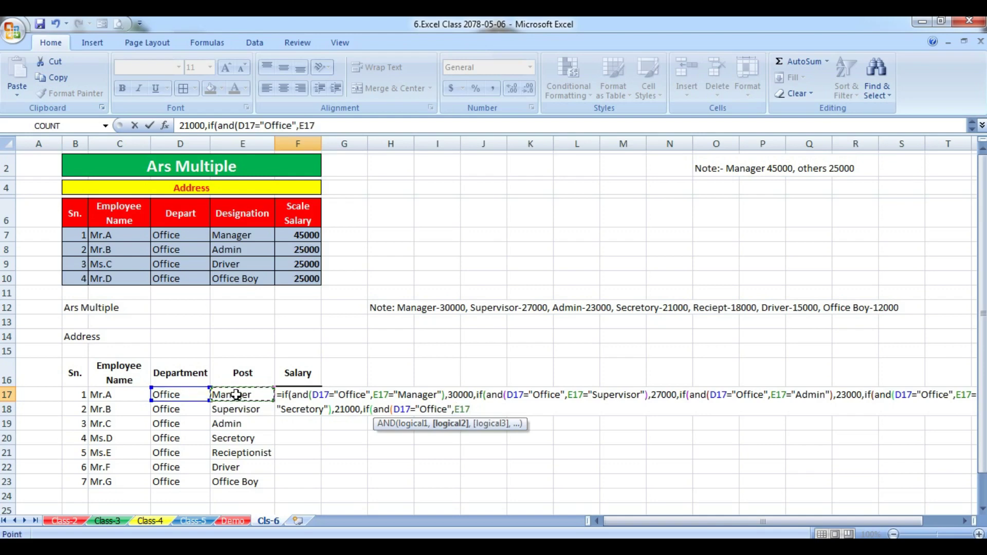
{"action": "type", "text": "=\""}
{"action": "type", "text": "Reci"}
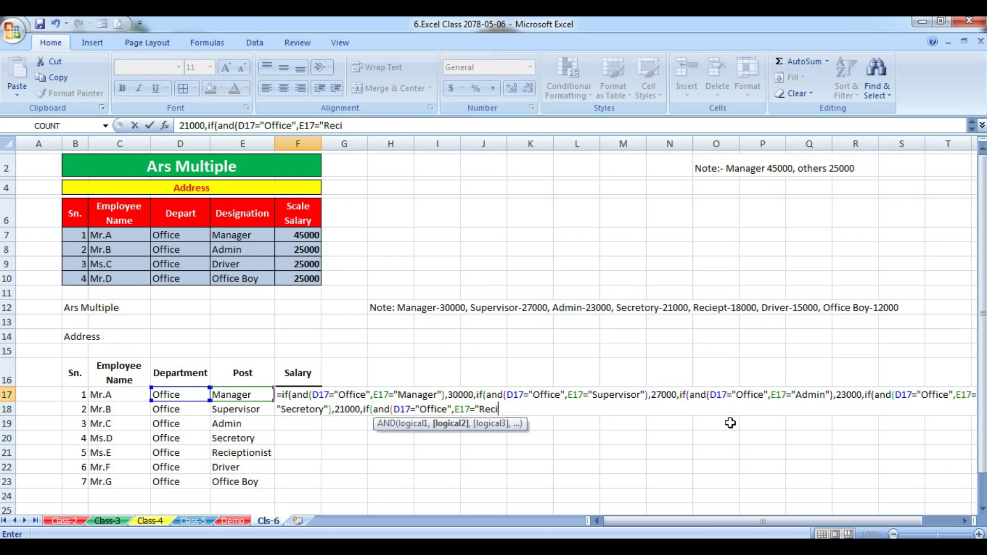
{"action": "type", "text": "eption"}
{"action": "type", "text": "ist\""}
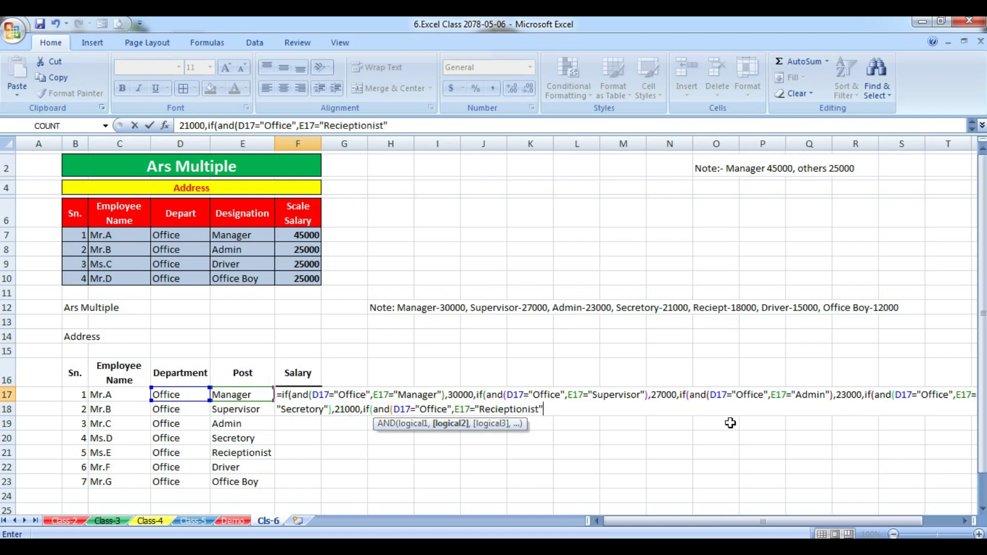
{"action": "type", "text": "),"}
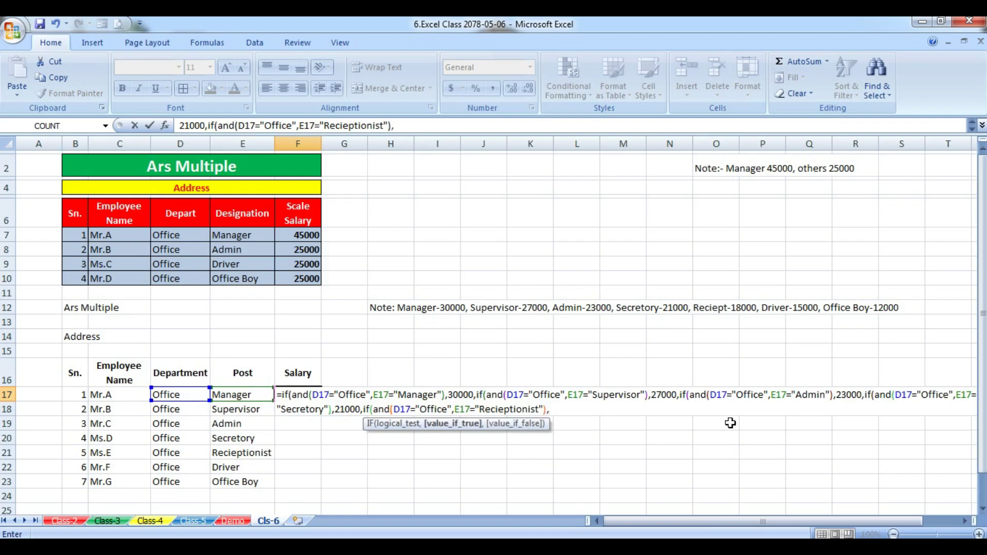
{"action": "type", "text": "1"}
{"action": "type", "text": "80000"}
{"action": "key", "text": "BackSpace"}
{"action": "type", "text": ","}
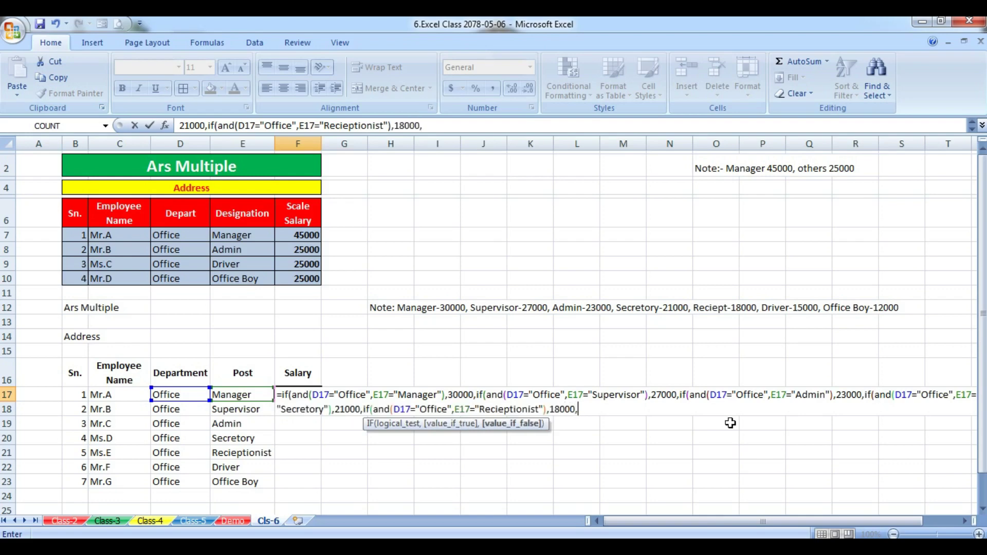
{"action": "type", "text": "if(a"}
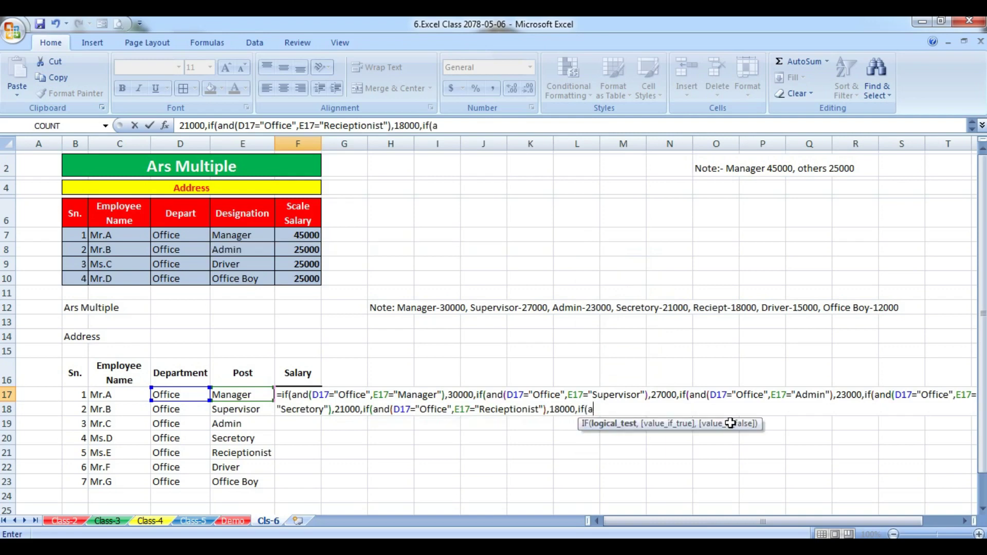
{"action": "type", "text": "nd("}
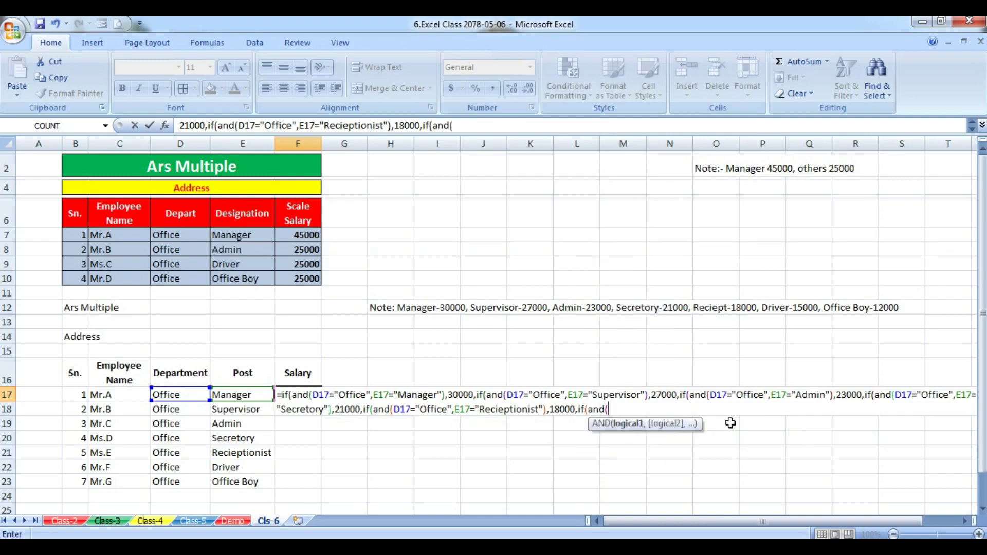
- Add the branch D17="Office", E17="Driver" paying 15000, followed by a new if(and(
{"action": "left_click", "coordinate": [179, 393]}
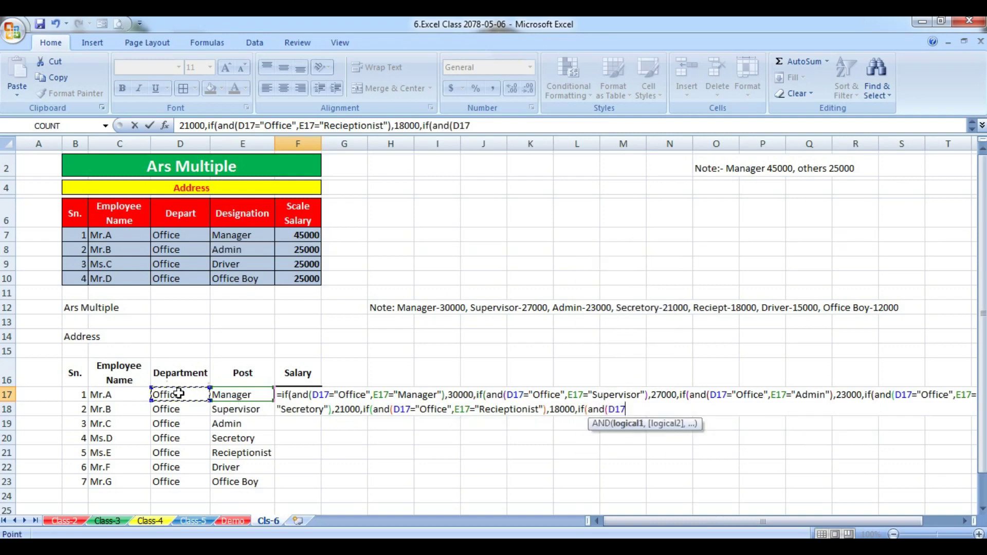
{"action": "type", "text": "=\"Off"}
{"action": "type", "text": "ice\""}
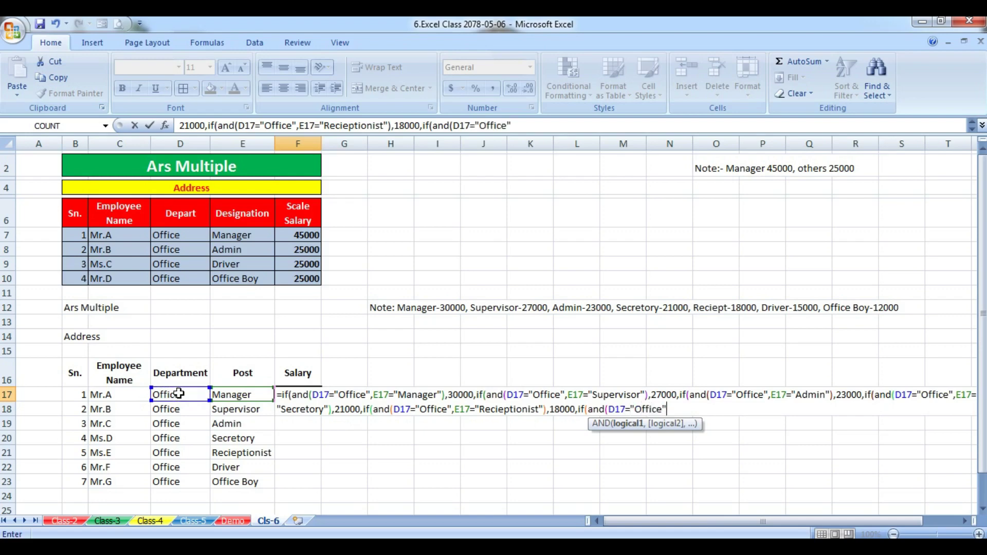
{"action": "type", "text": ","}
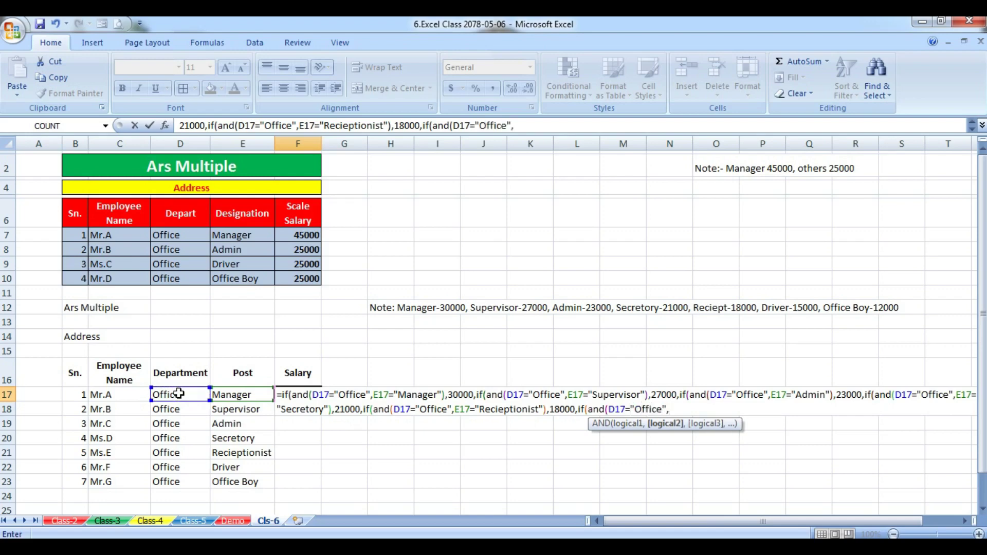
{"action": "left_click", "coordinate": [235, 395]}
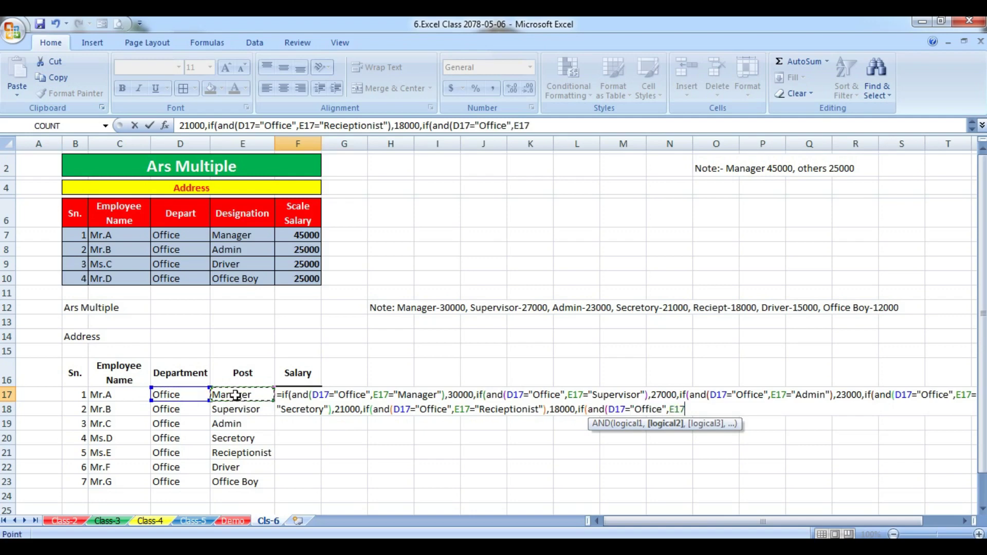
{"action": "type", "text": "="}
{"action": "type", "text": "\"Driv"}
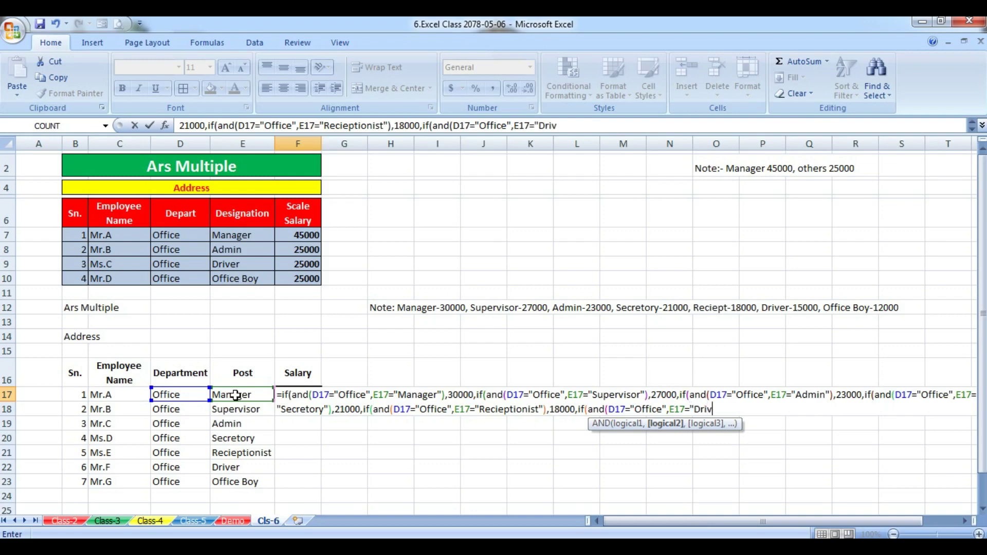
{"action": "type", "text": "er"}
{"action": "type", "text": "\""}
{"action": "type", "text": ")"}
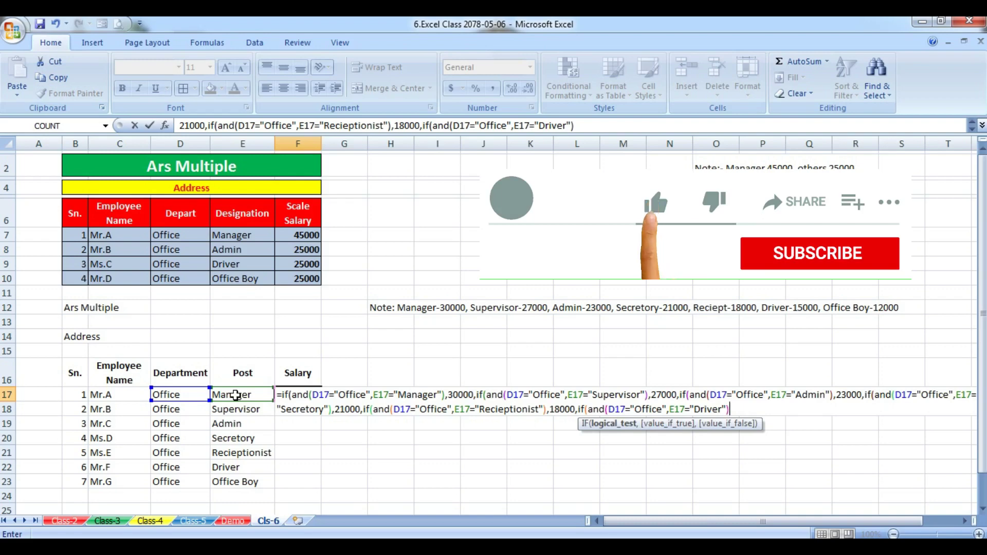
{"action": "type", "text": ","}
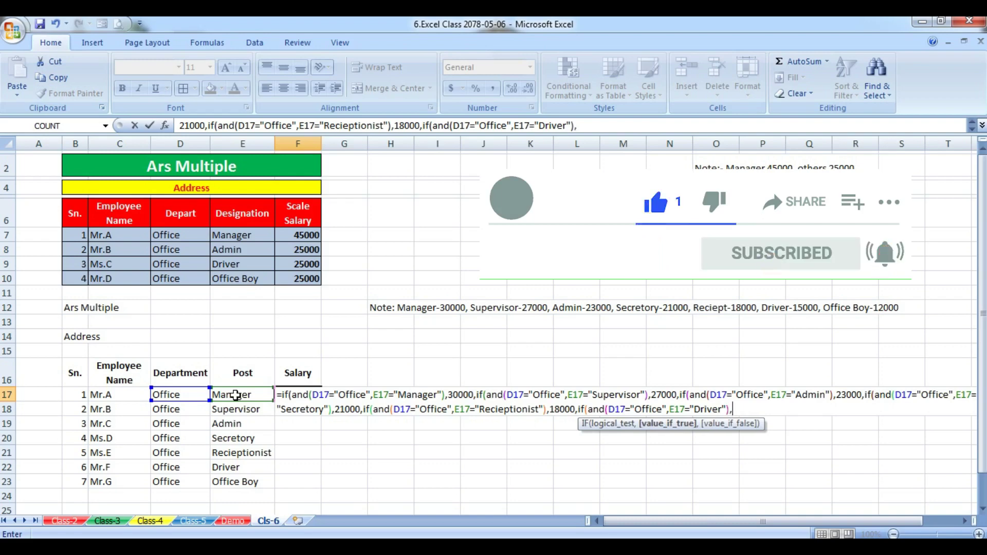
{"action": "type", "text": "15000"}
{"action": "type", "text": ",i"}
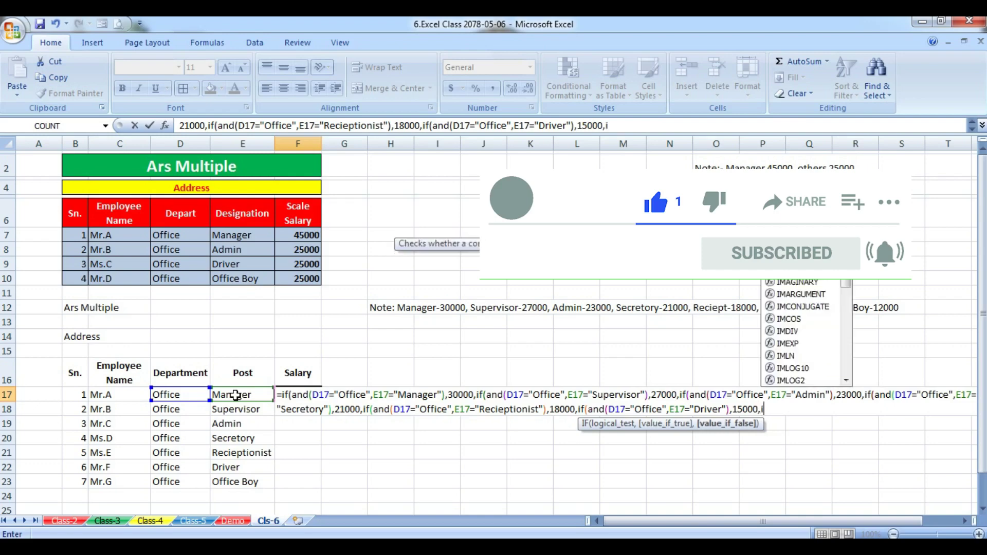
{"action": "type", "text": "f("}
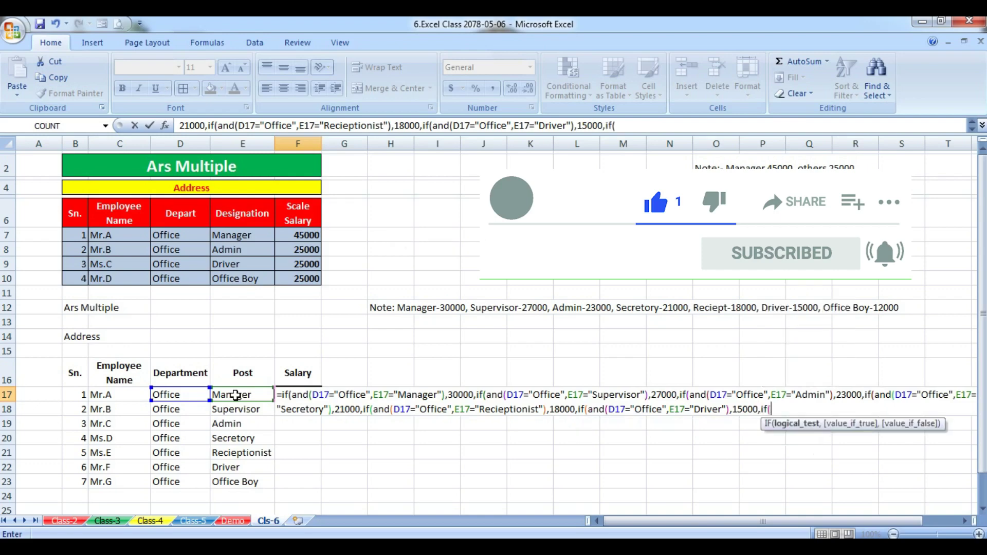
{"action": "type", "text": "and"}
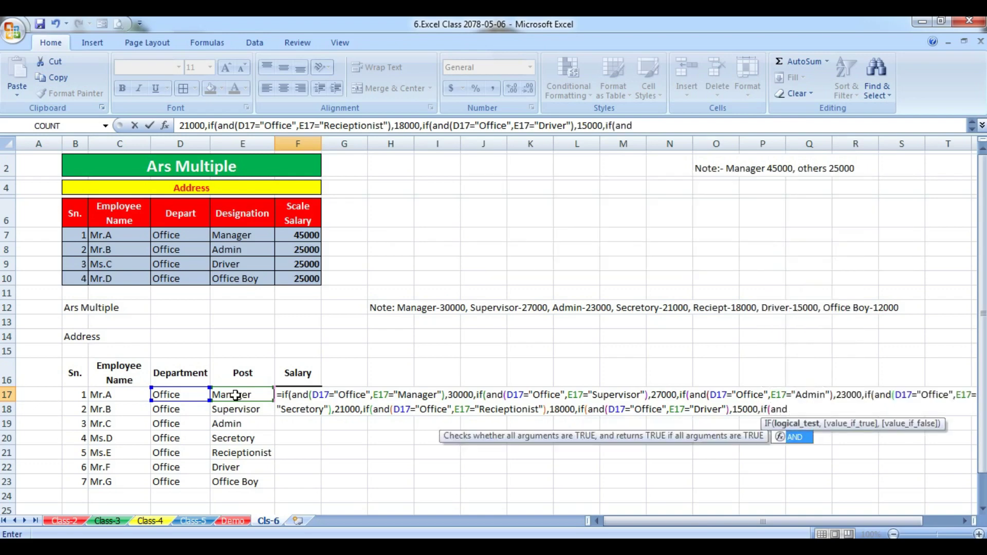
{"action": "type", "text": "("}
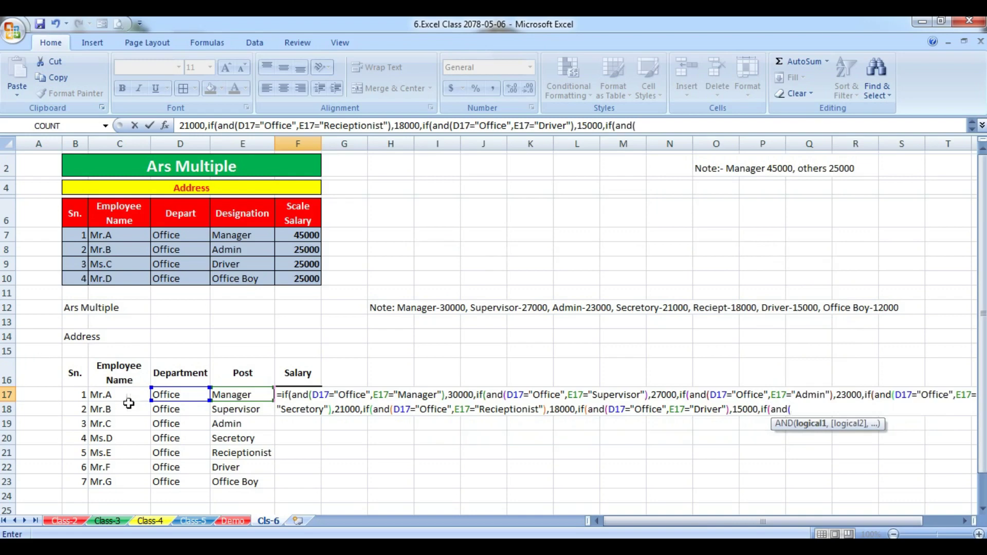
- Add the final branch D17="Office", E17="Office Boy" paying 12000
{"action": "left_click", "coordinate": [169, 393]}
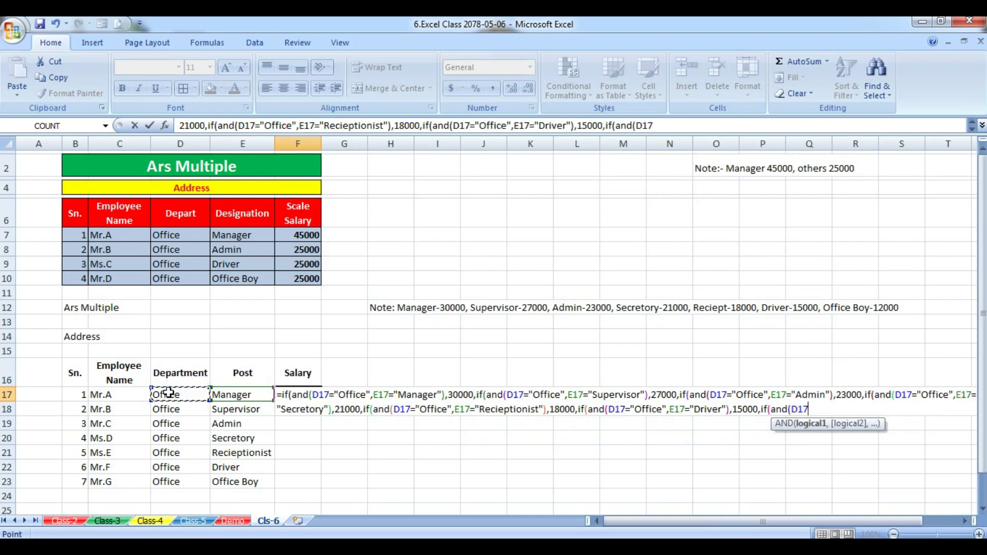
{"action": "type", "text": "=\""}
{"action": "type", "text": "O"}
{"action": "key", "text": "BackSpace"}
{"action": "type", "text": "\""}
{"action": "type", "text": "Office"}
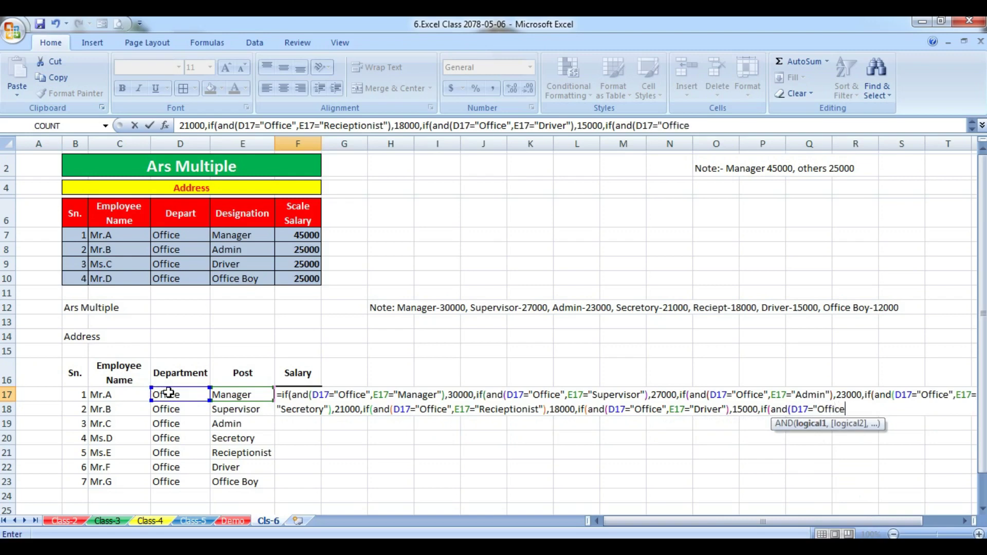
{"action": "type", "text": "\","}
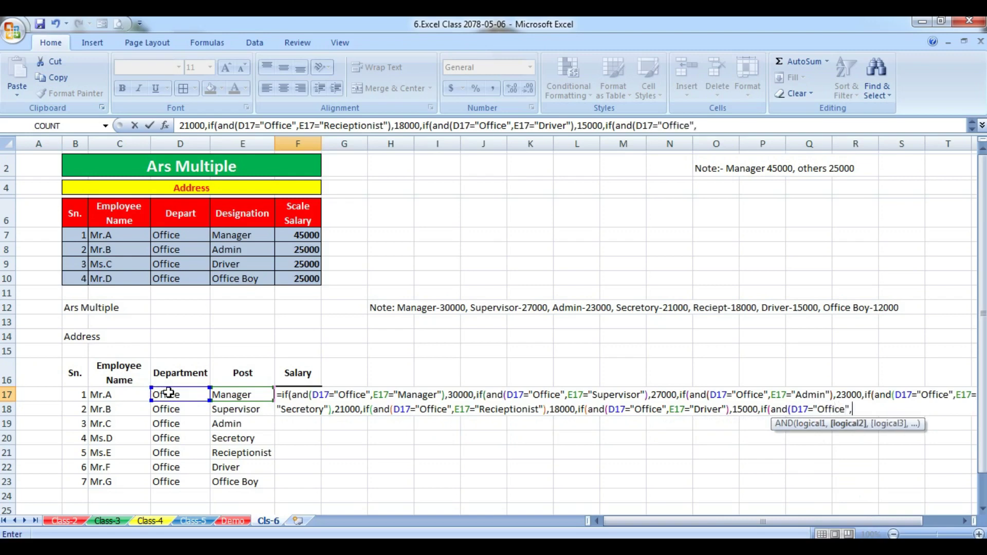
{"action": "left_click", "coordinate": [225, 392]}
{"action": "type", "text": "="}
{"action": "type", "text": "\""}
{"action": "type", "text": "Off"}
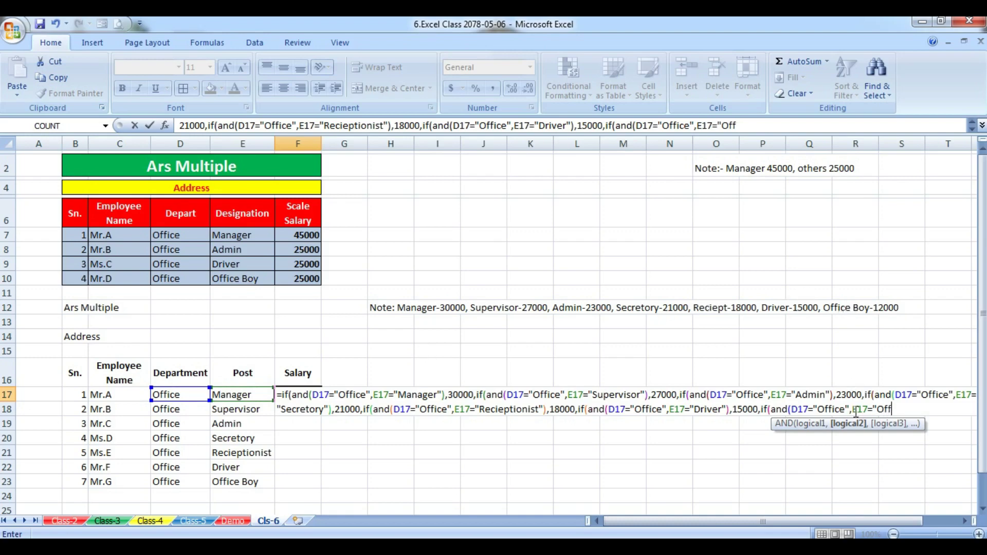
{"action": "type", "text": "ice Boy"}
{"action": "type", "text": "\")"}
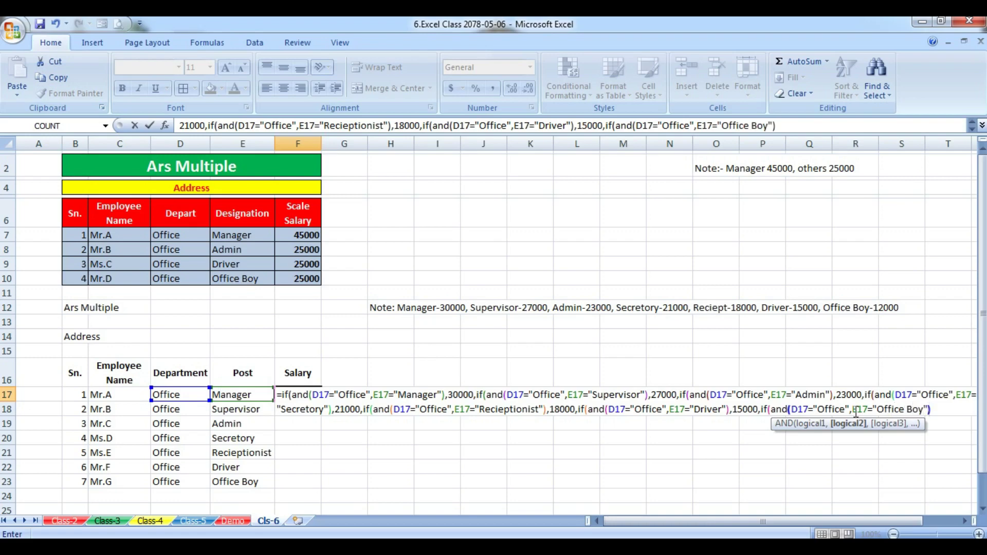
{"action": "type", "text": ","}
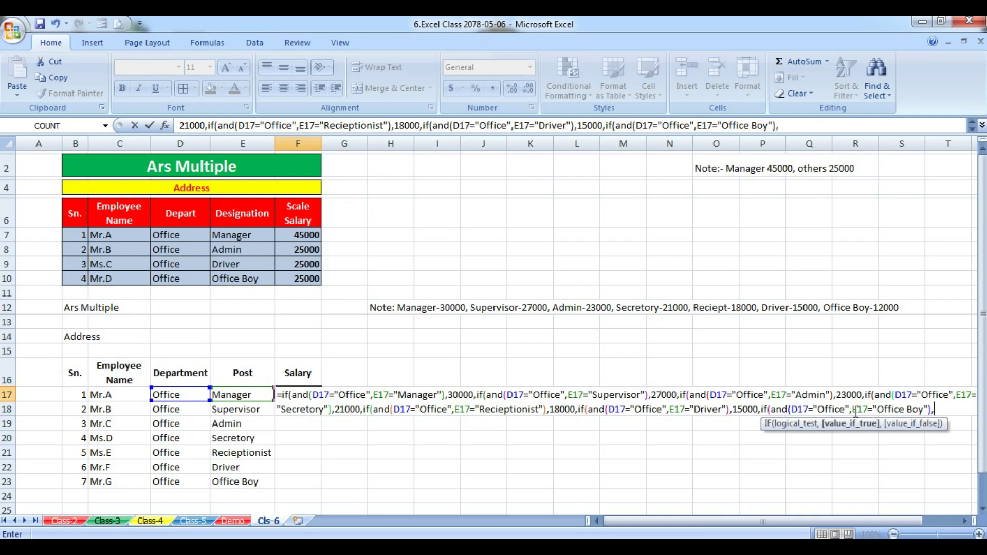
{"action": "type", "text": "12000"}
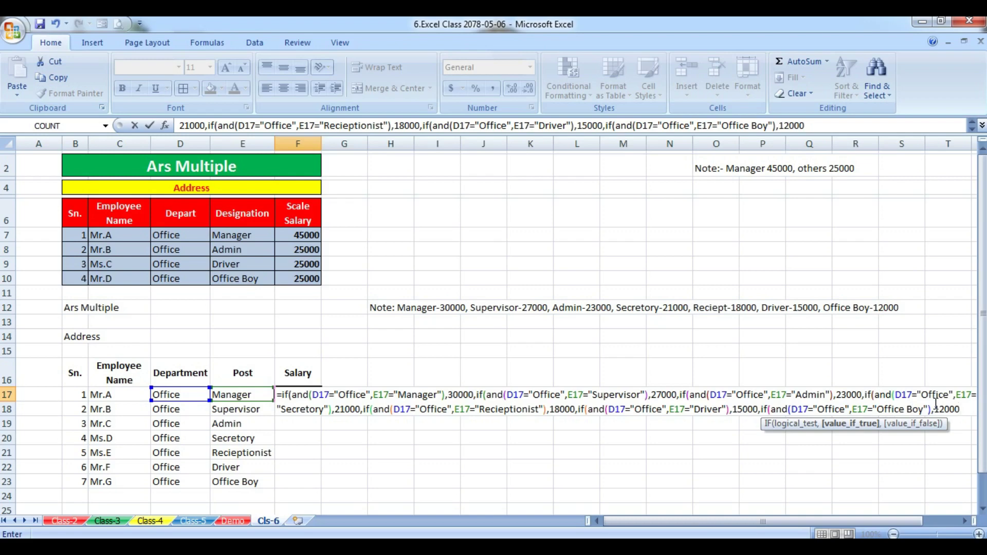
- Close the nested IF(AND…) formula in F17 with ')))))' and enter it, returning 30000
{"action": "type", "text": "))"}
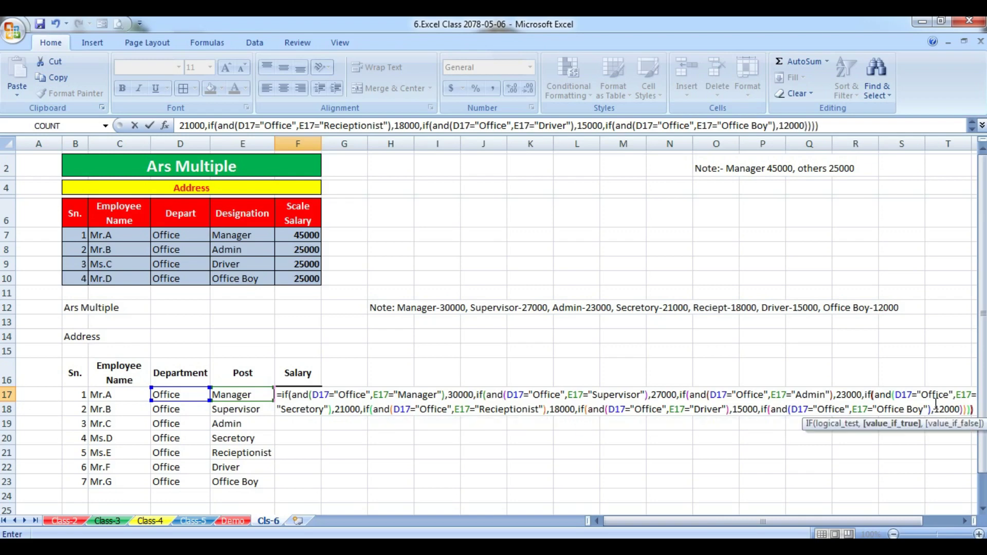
{"action": "type", "text": ")))"}
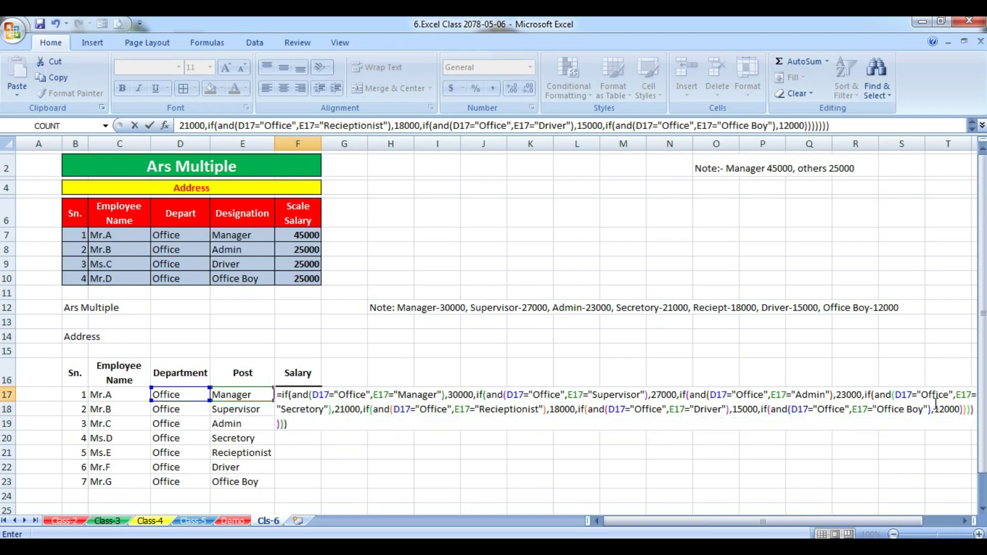
{"action": "key", "text": "Return"}
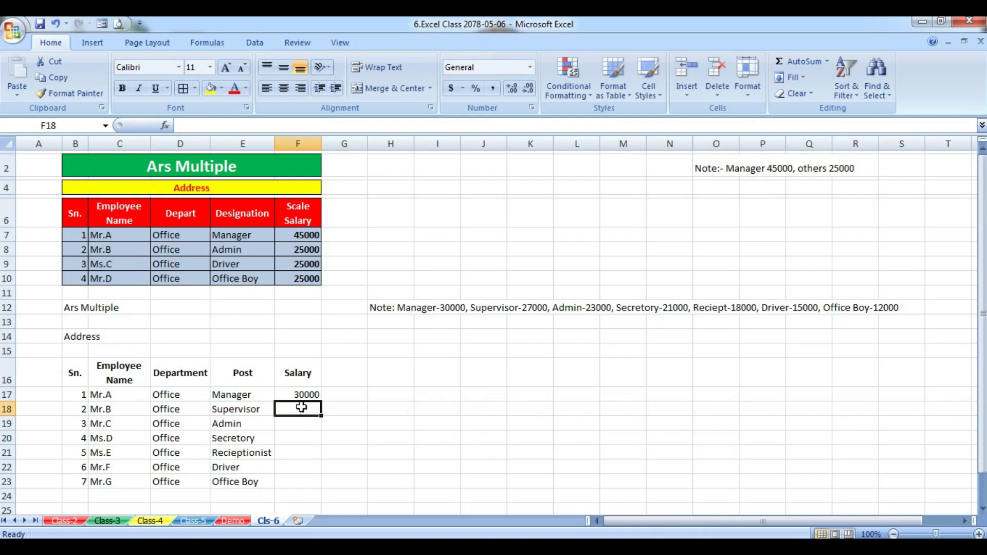
{"action": "left_click", "coordinate": [297, 397]}
{"action": "left_click", "coordinate": [229, 394]}
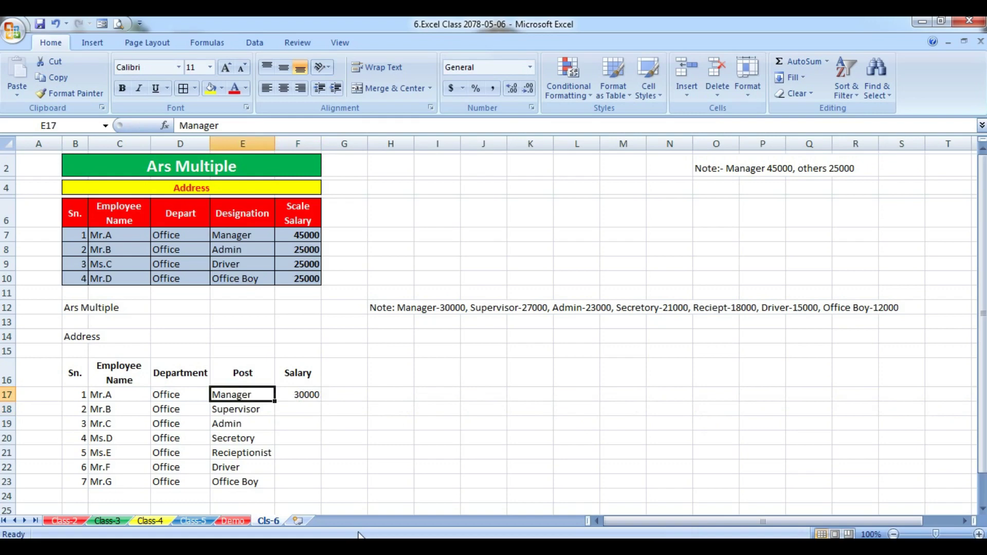
{"action": "type", "text": "Admin"}
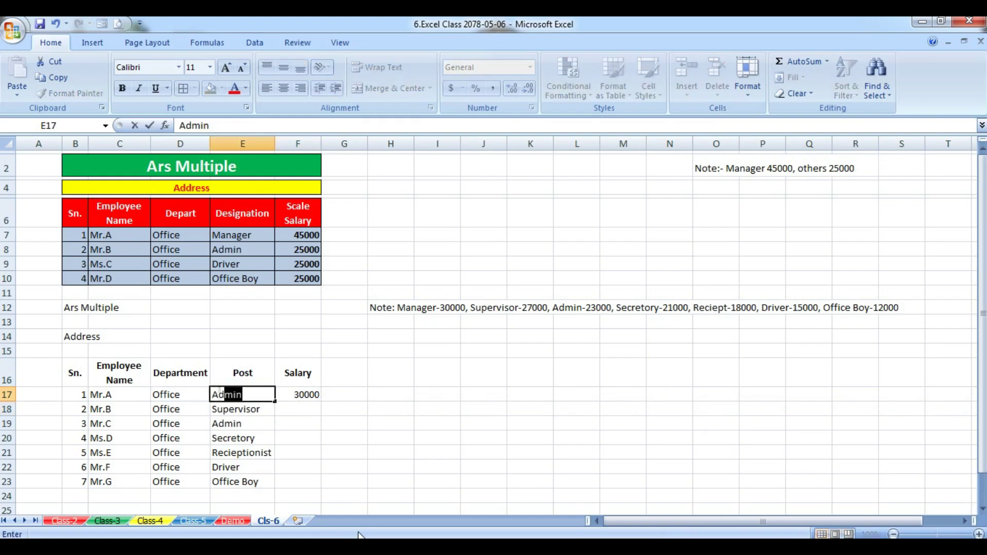
{"action": "key", "text": "Return"}
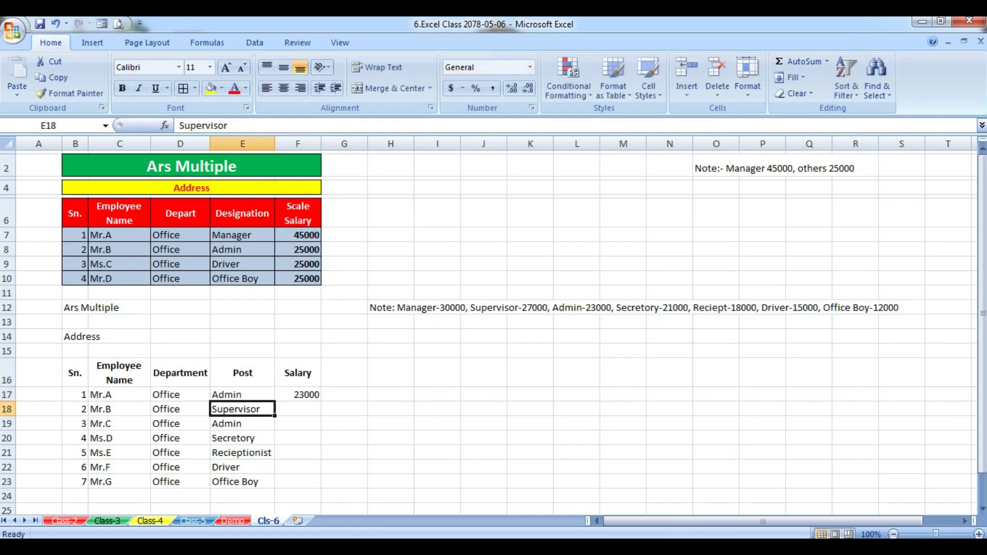
{"action": "left_click", "coordinate": [289, 396]}
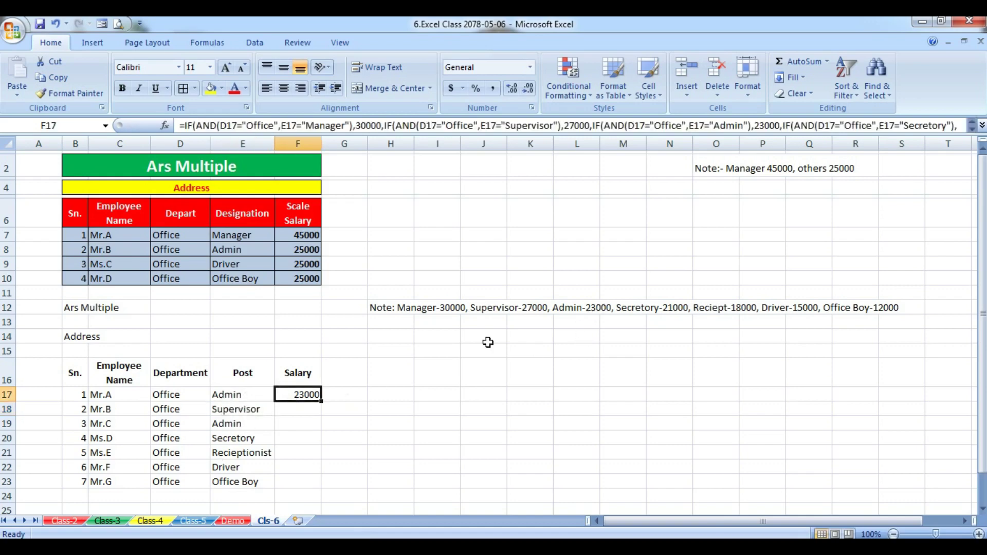
{"action": "left_click", "coordinate": [256, 394]}
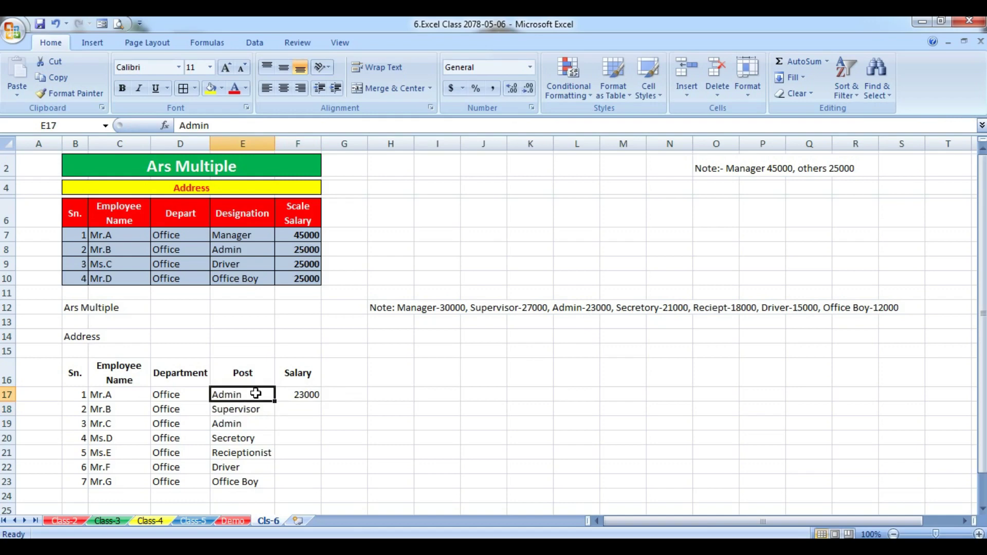
{"action": "type", "text": "Reciep"}
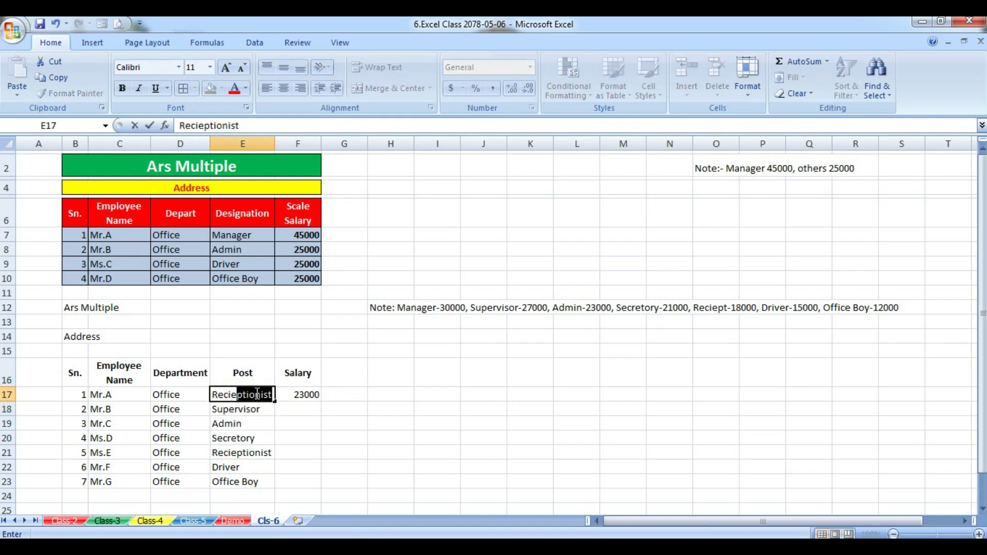
{"action": "type", "text": "ption"}
{"action": "type", "text": "ist"}
{"action": "key", "text": "Return"}
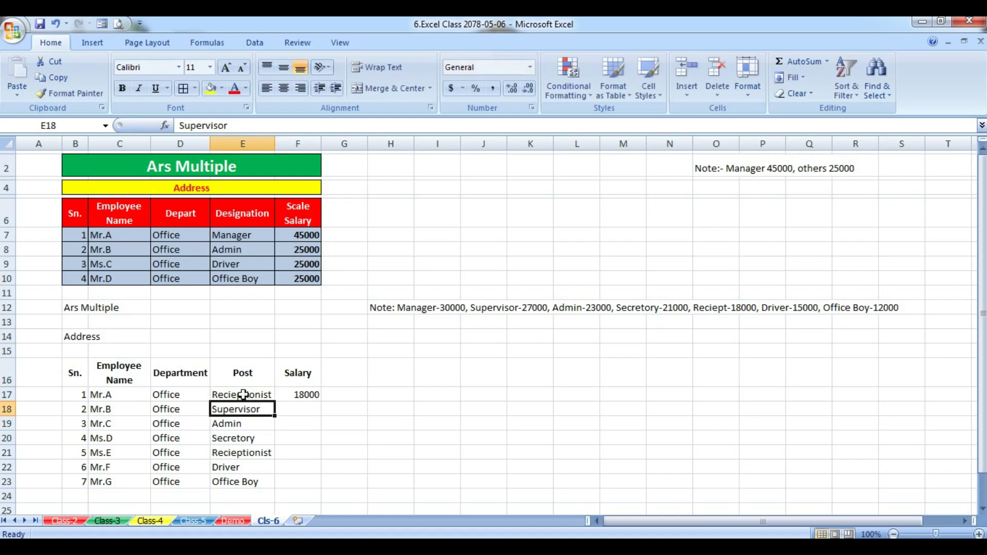
{"action": "left_click", "coordinate": [243, 395]}
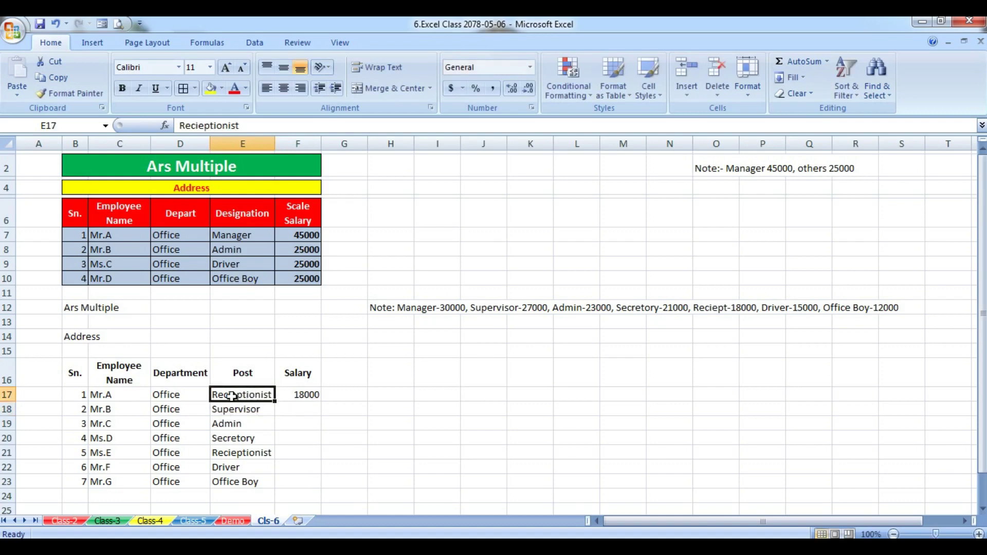
{"action": "left_click", "coordinate": [303, 395]}
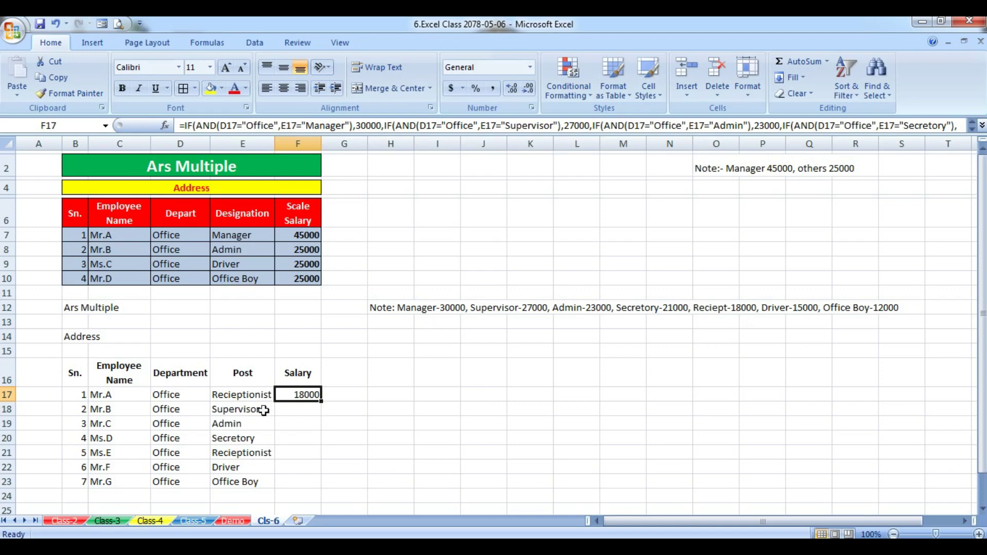
{"action": "left_click", "coordinate": [247, 398]}
{"action": "type", "text": "Ma"}
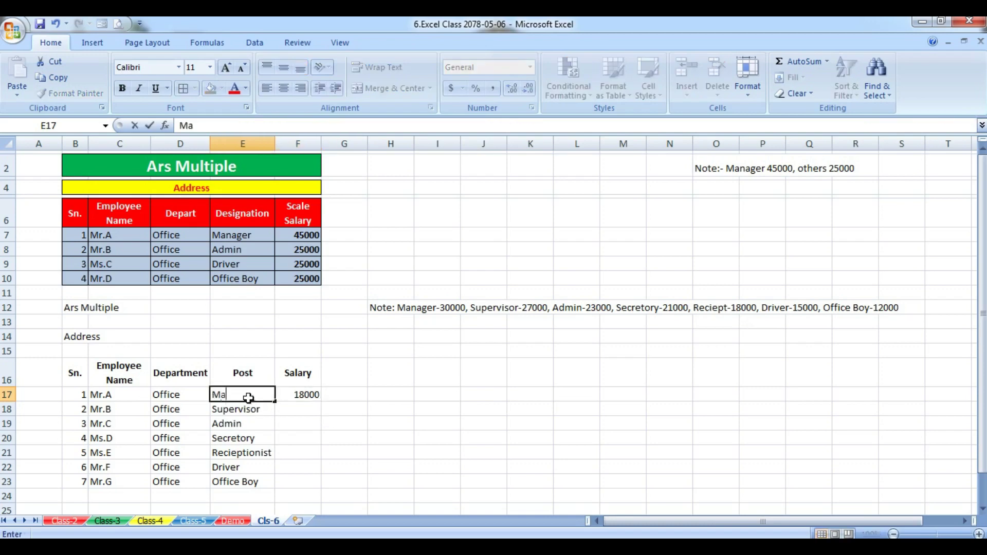
{"action": "type", "text": "nge"}
{"action": "key", "text": "BackSpace"}
{"action": "key", "text": "BackSpace"}
{"action": "type", "text": "age"}
{"action": "type", "text": "r"}
{"action": "key", "text": "Return"}
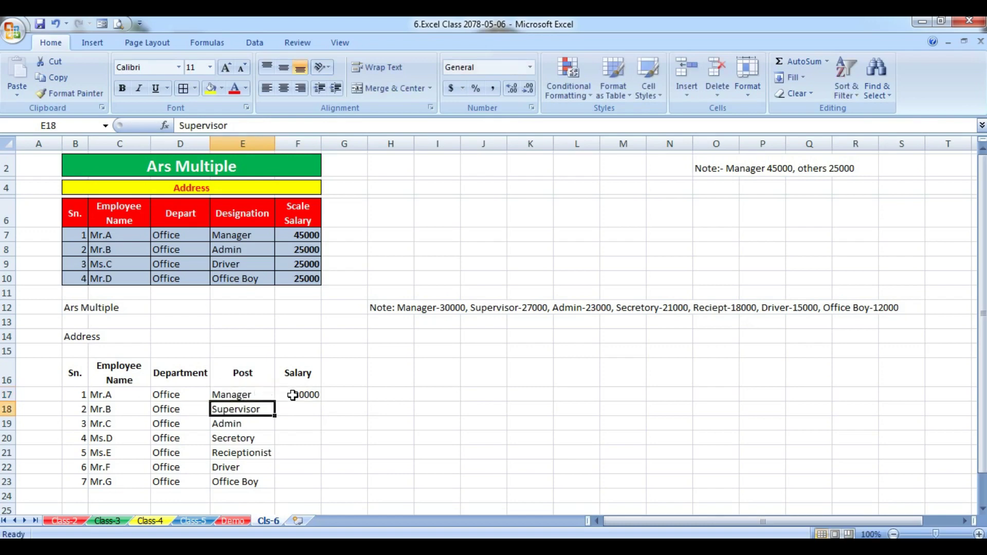
{"action": "left_click", "coordinate": [298, 401]}
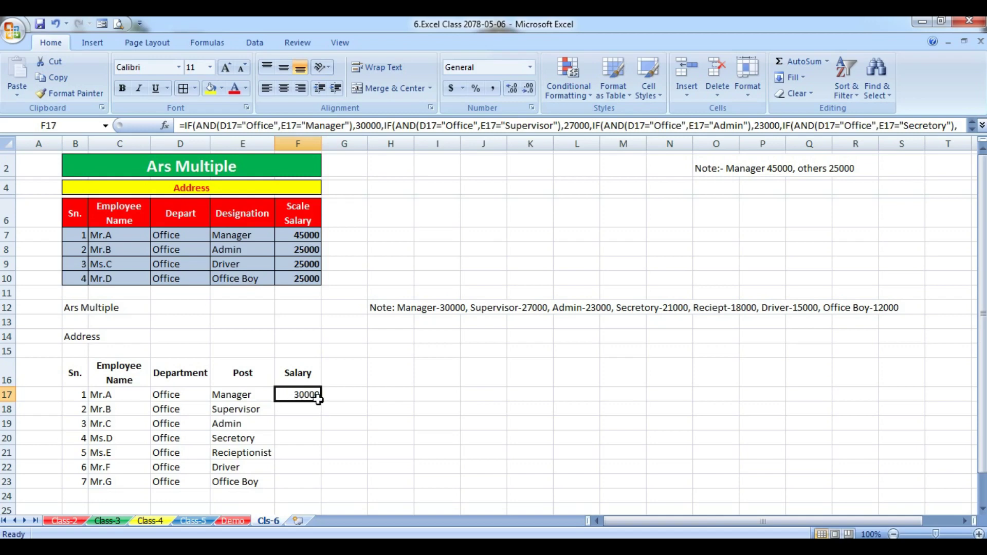
{"action": "left_click_drag", "start_coordinate": [320, 400], "coordinate": [332, 491]}
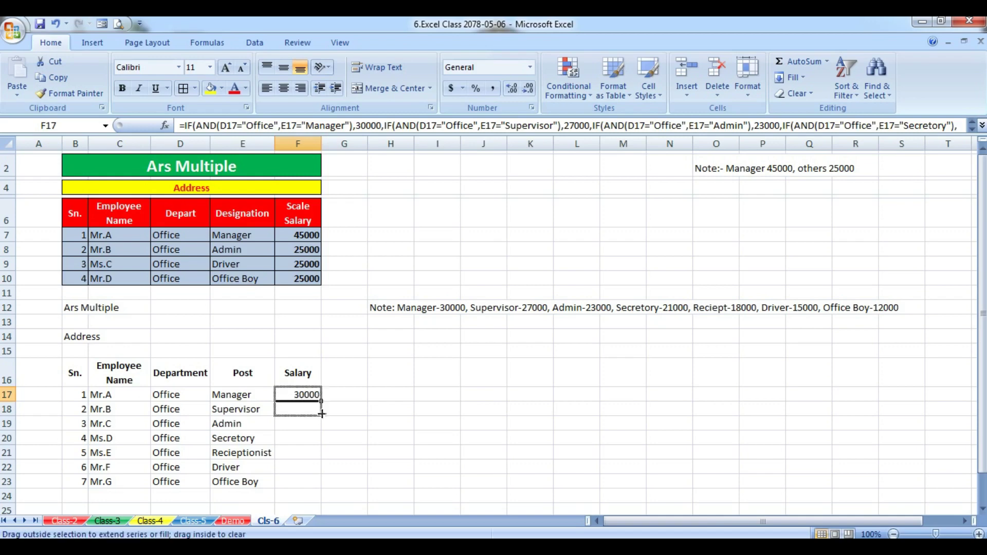
{"action": "left_click", "coordinate": [445, 455]}
{"action": "left_click", "coordinate": [309, 397]}
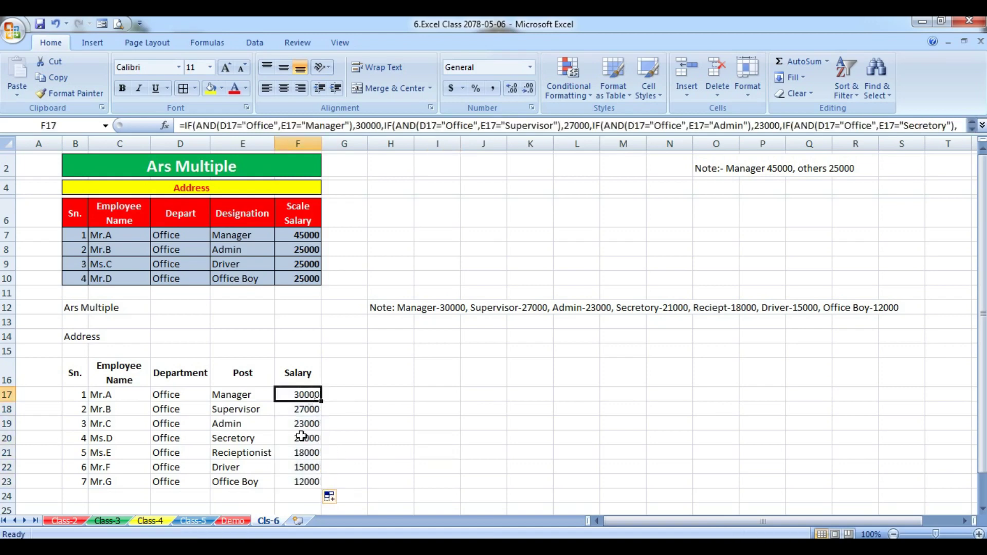
{"action": "left_click", "coordinate": [301, 480]}
{"action": "left_click", "coordinate": [309, 393]}
{"action": "left_click", "coordinate": [298, 437]}
{"action": "left_click", "coordinate": [302, 392]}
{"action": "left_click", "coordinate": [293, 405]}
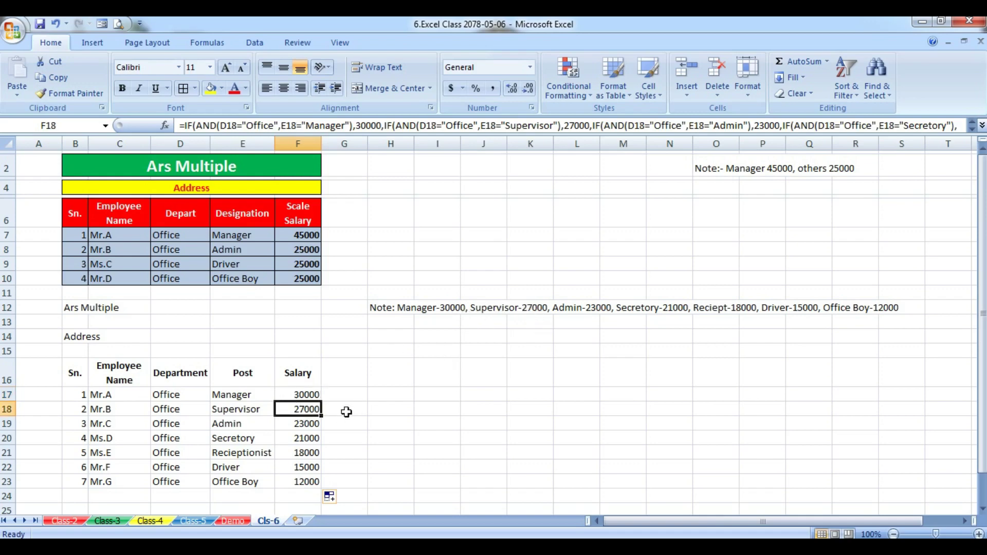
{"action": "left_click", "coordinate": [300, 422]}
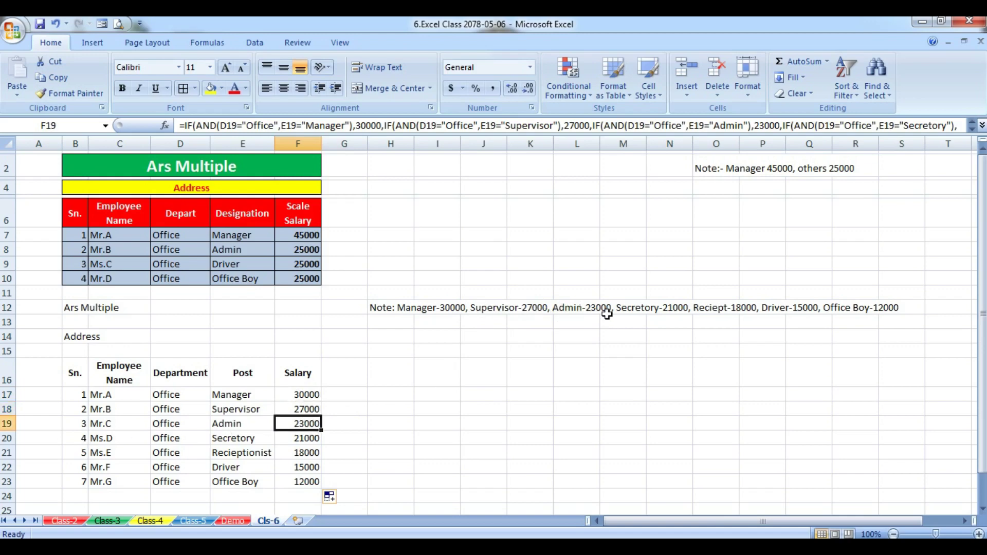
{"action": "left_click", "coordinate": [302, 437]}
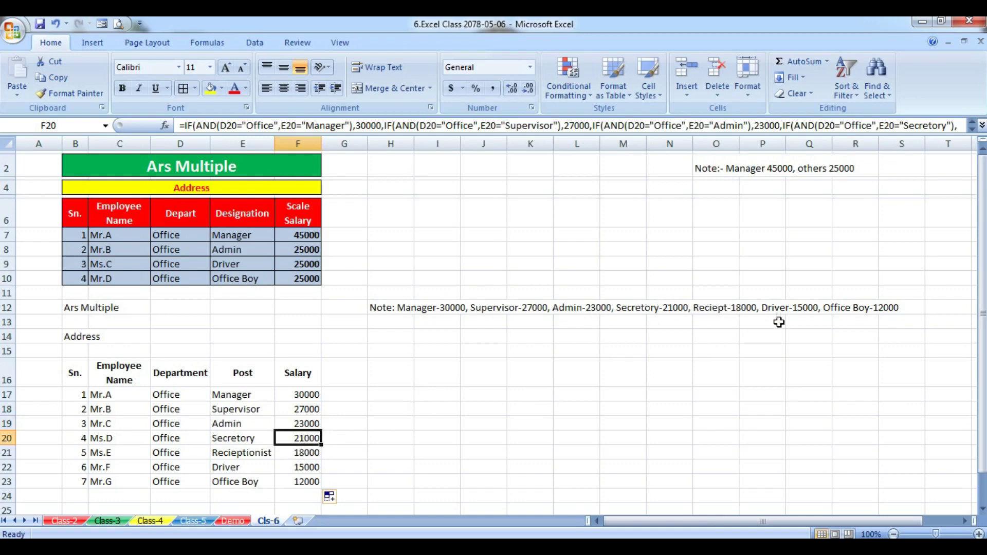
{"action": "left_click", "coordinate": [309, 451]}
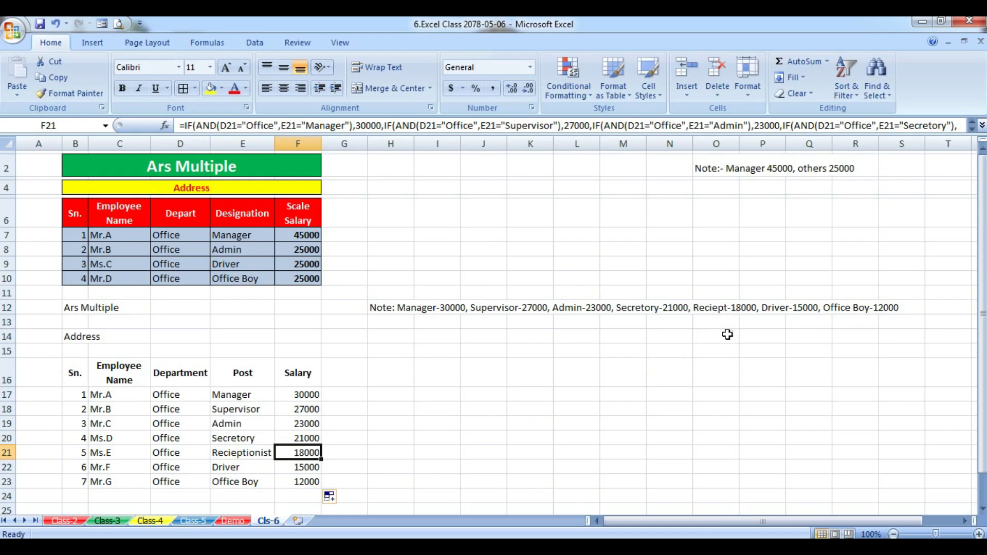
{"action": "left_click", "coordinate": [308, 472]}
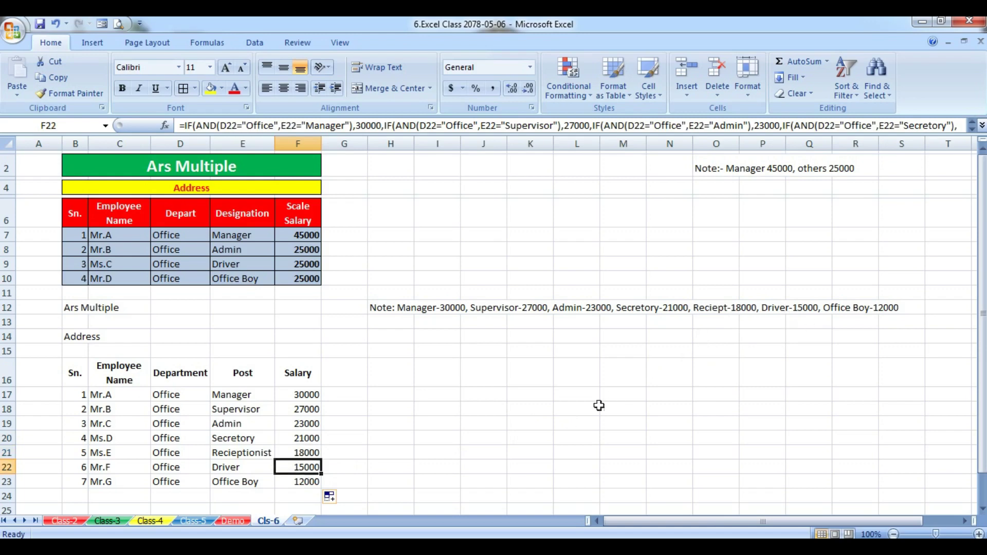
{"action": "left_click", "coordinate": [301, 486]}
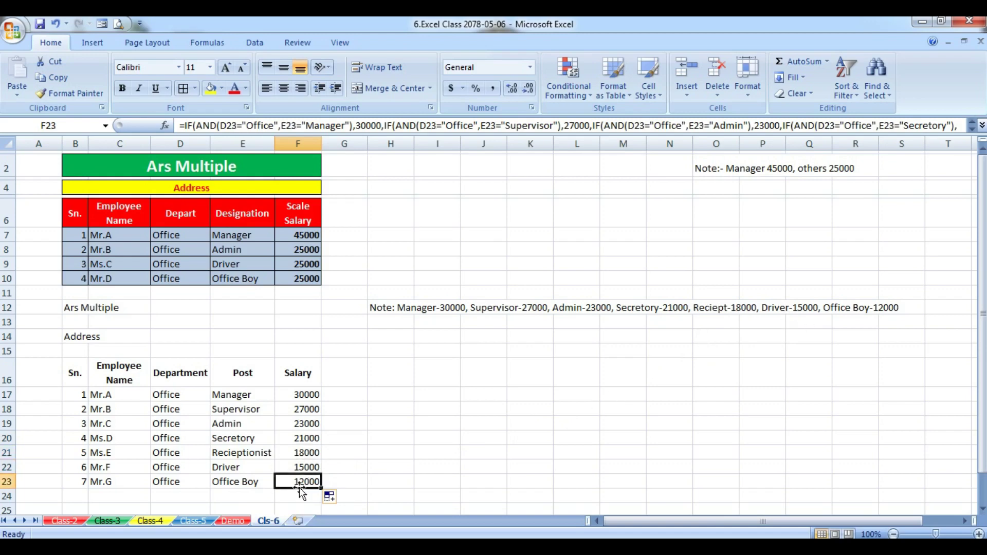
{"action": "left_click", "coordinate": [420, 480]}
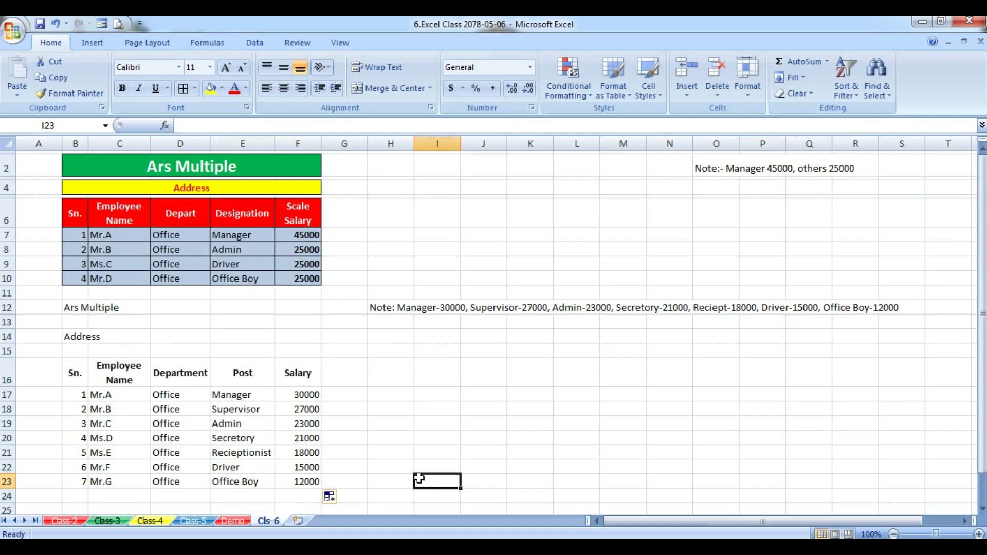
{"action": "left_click", "coordinate": [314, 495]}
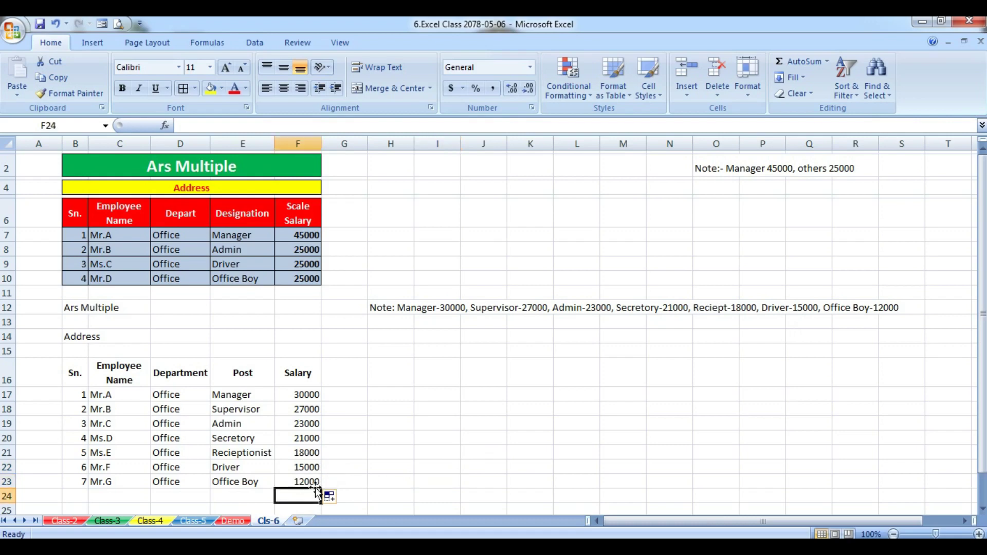
{"action": "left_click", "coordinate": [314, 483]}
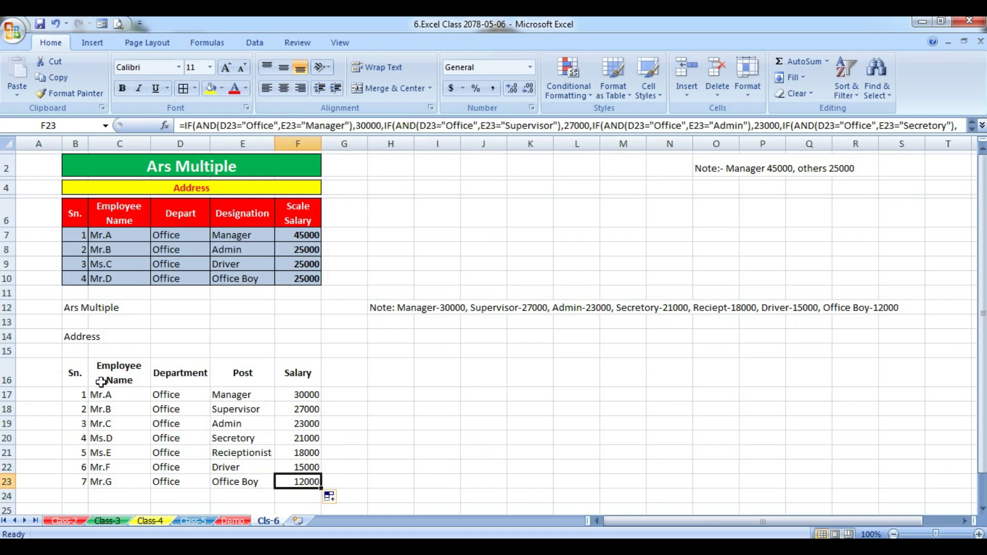
- Fill the header row B16:F16 with dark olive
{"action": "left_click_drag", "start_coordinate": [75, 376], "coordinate": [286, 376]}
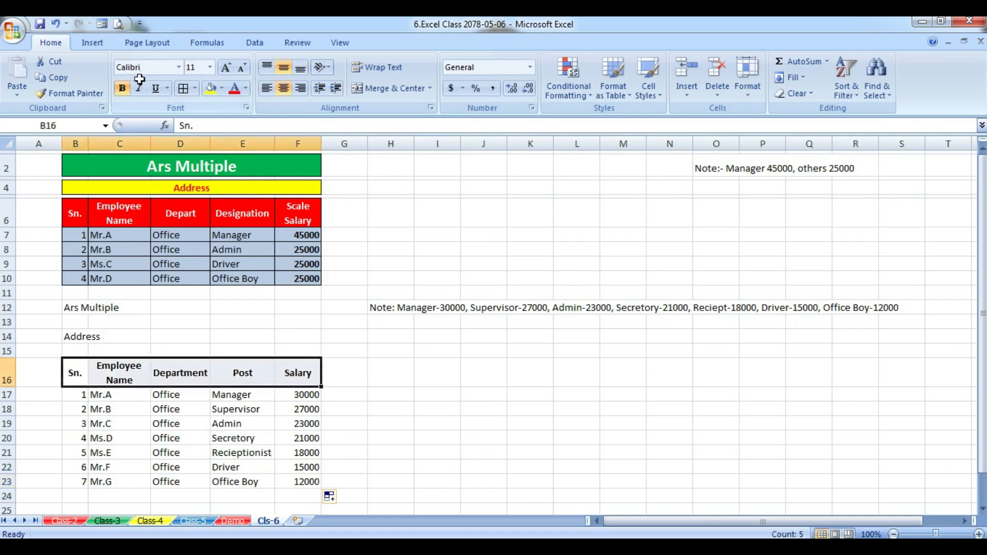
{"action": "left_click", "coordinate": [221, 89]}
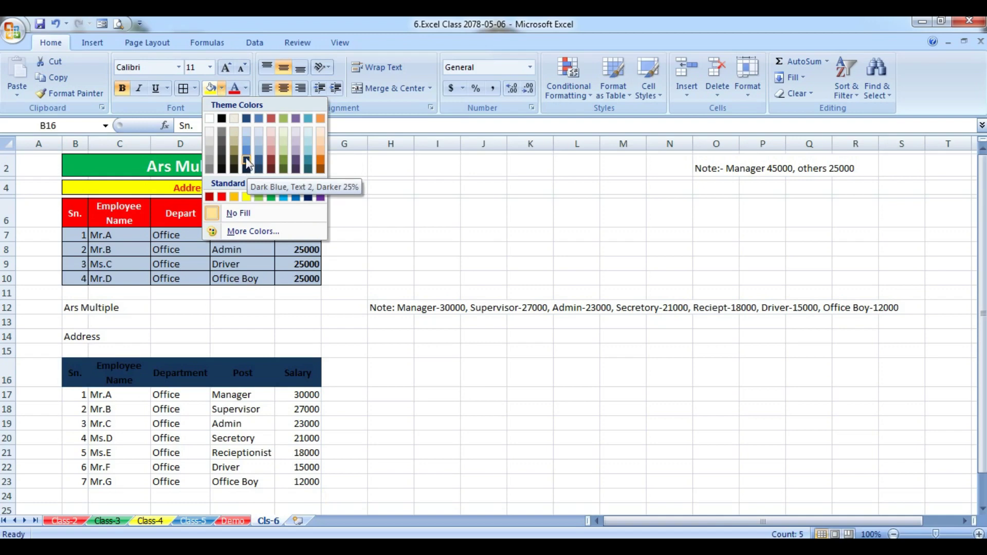
{"action": "left_click", "coordinate": [233, 157]}
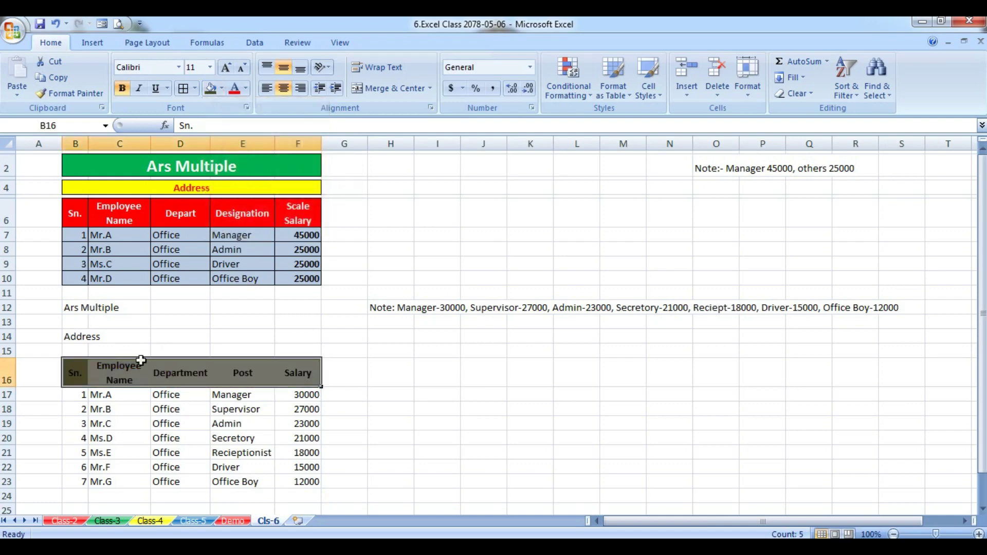
{"action": "left_click", "coordinate": [357, 368]}
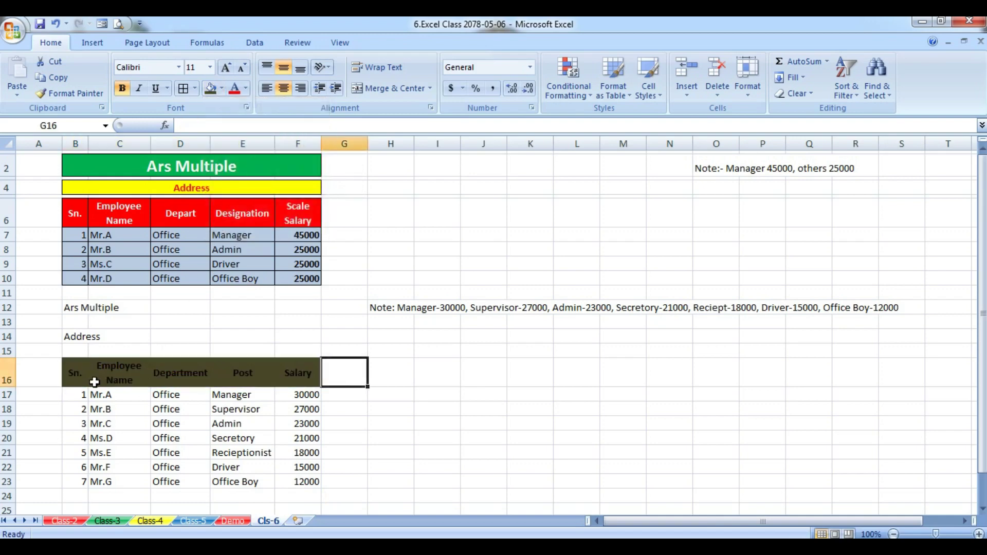
{"action": "left_click_drag", "start_coordinate": [88, 378], "coordinate": [283, 374]}
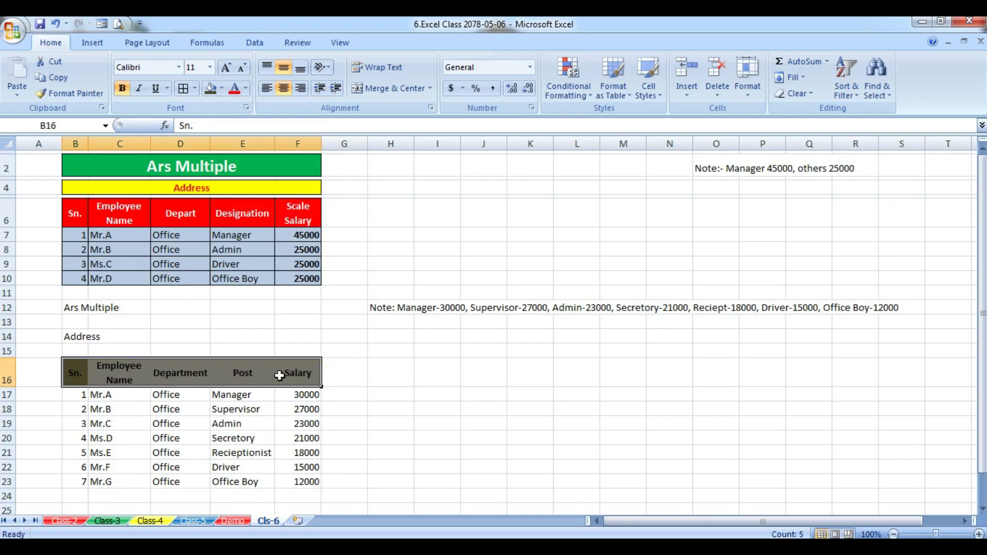
{"action": "left_click", "coordinate": [369, 391]}
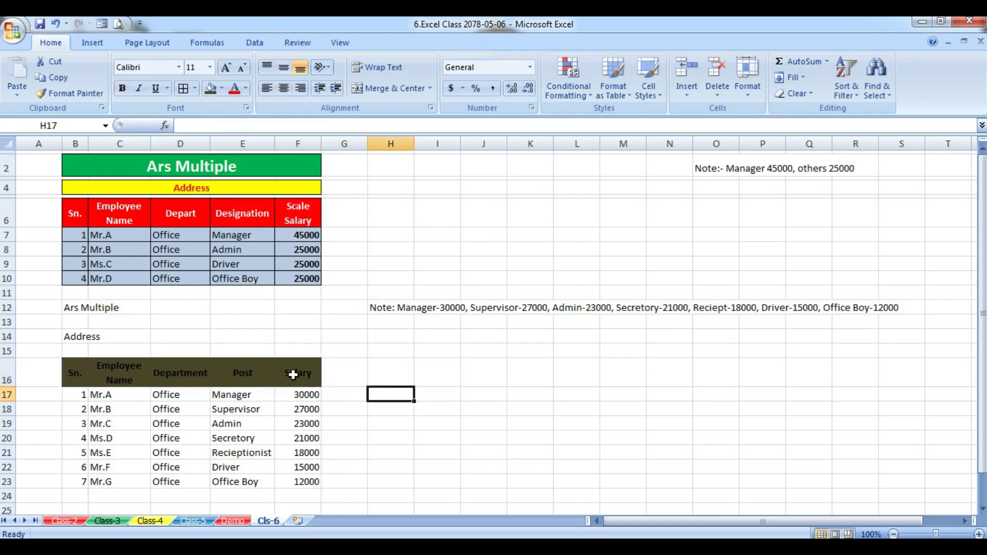
- Make the header text from Sn. through Salary white
{"action": "left_click", "coordinate": [297, 373]}
{"action": "left_click_drag", "start_coordinate": [297, 373], "coordinate": [85, 372]}
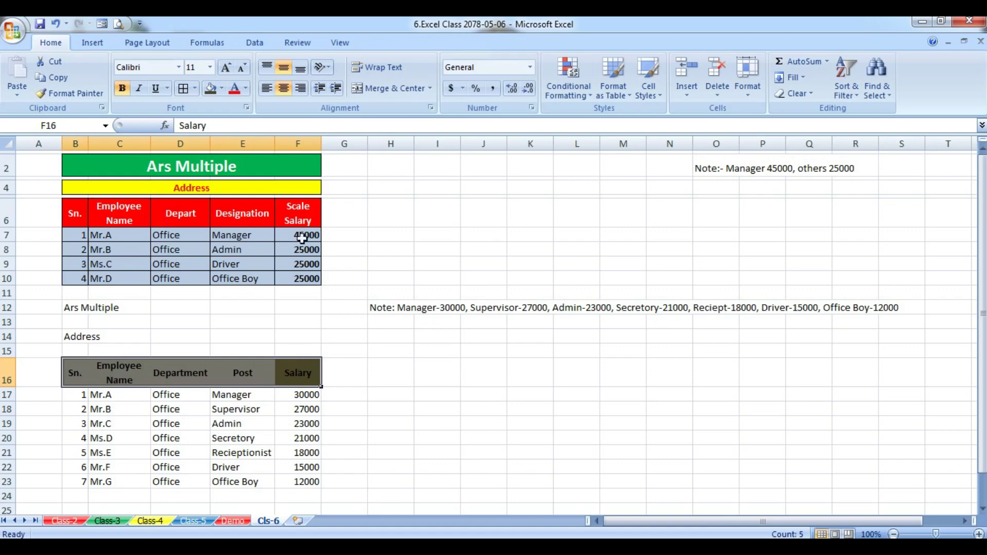
{"action": "left_click", "coordinate": [246, 89]}
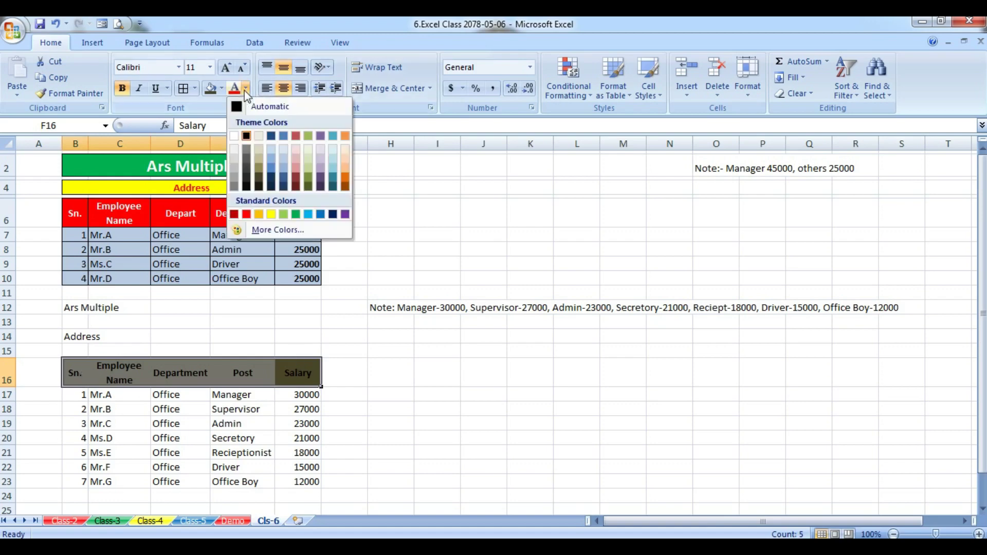
{"action": "left_click", "coordinate": [238, 134]}
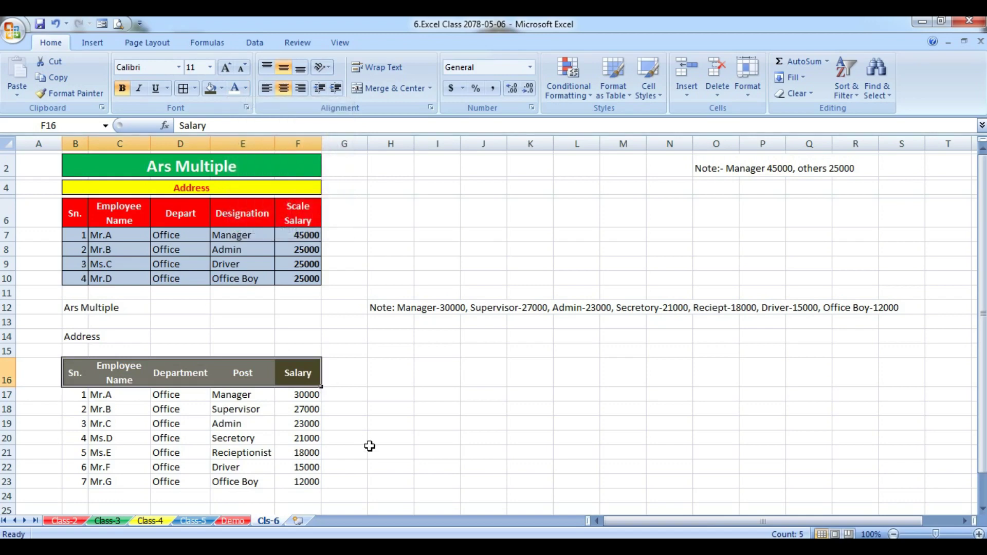
{"action": "left_click", "coordinate": [379, 421]}
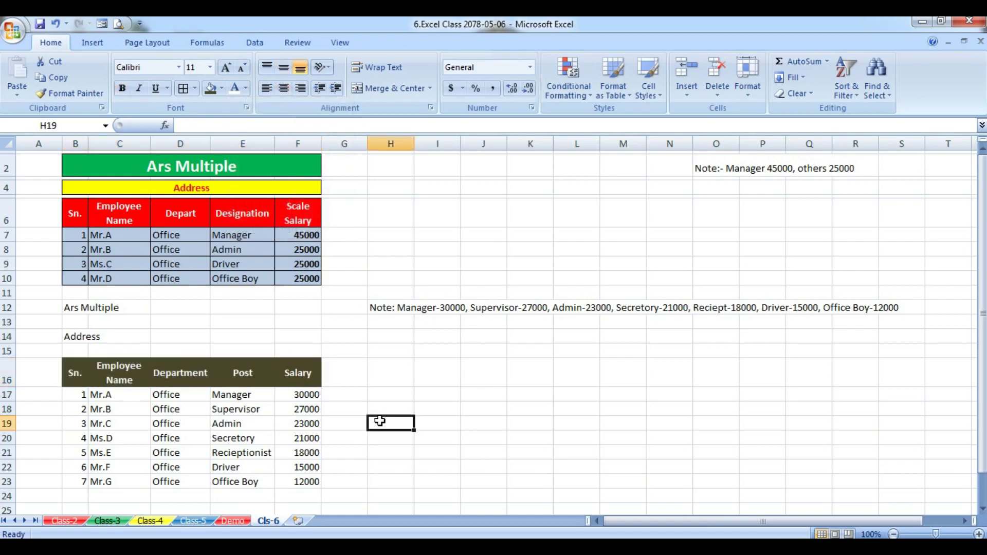
- Merge and centre the Ars Multiple title across the table, and set the Address text to 14-point bold
{"action": "left_click_drag", "start_coordinate": [76, 308], "coordinate": [284, 311]}
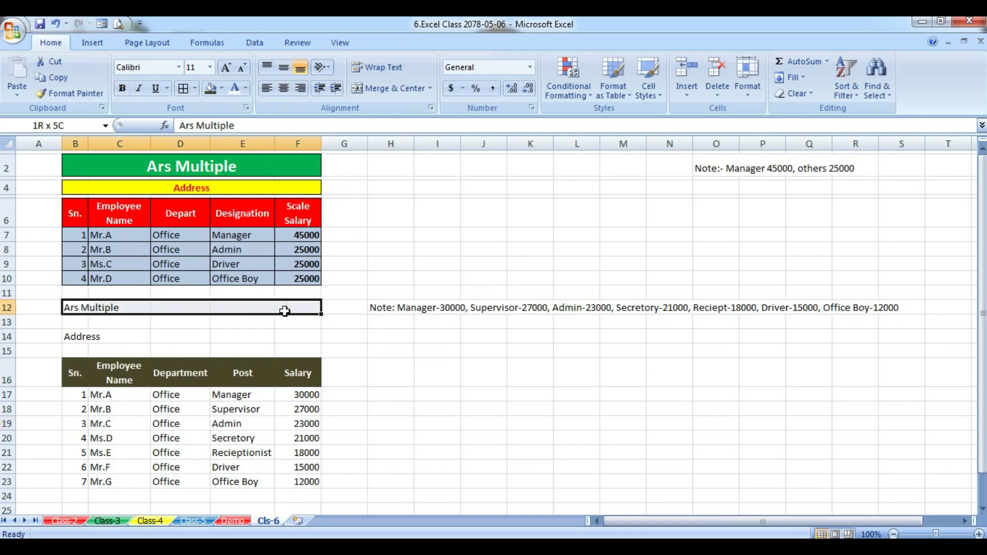
{"action": "left_click", "coordinate": [416, 90]}
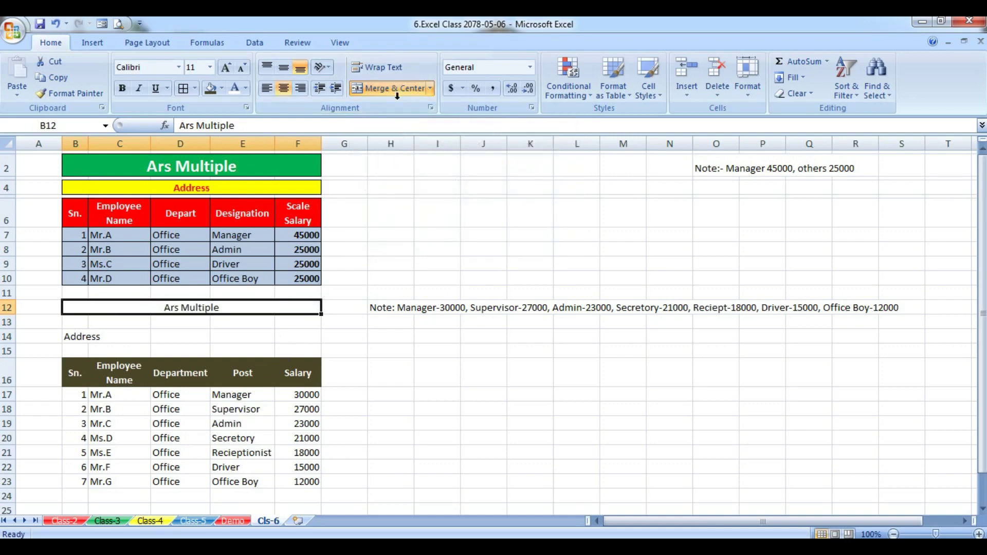
{"action": "left_click_drag", "start_coordinate": [80, 335], "coordinate": [308, 335]}
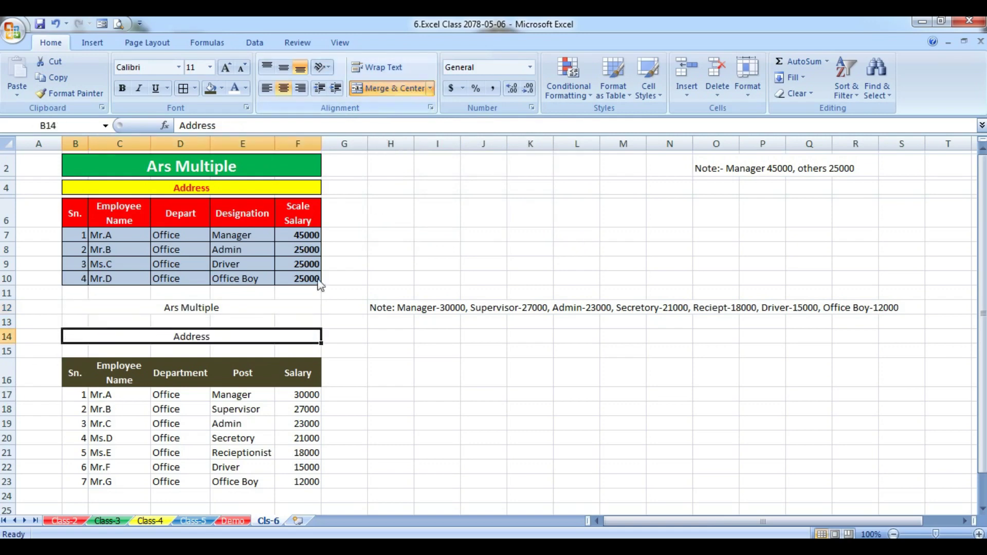
{"action": "left_click", "coordinate": [226, 67]}
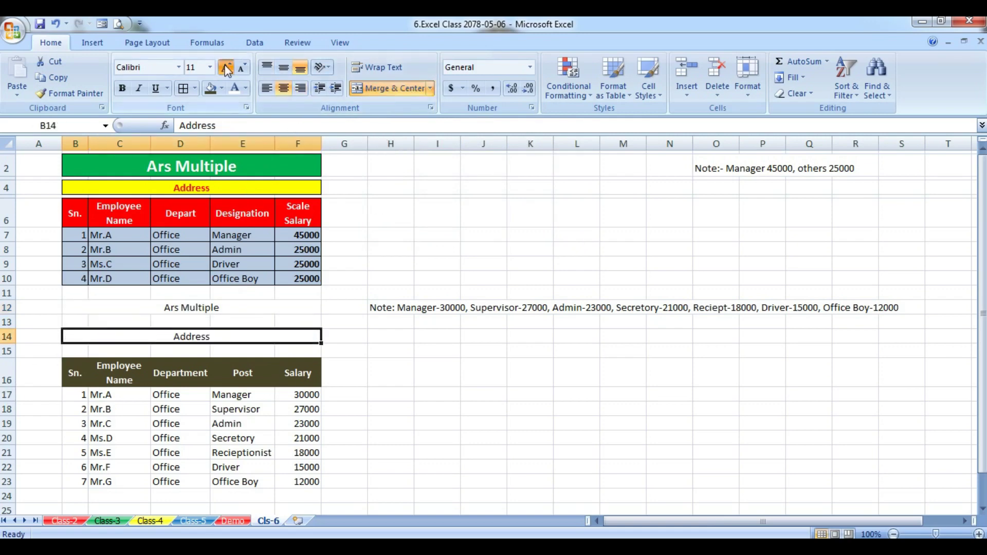
{"action": "left_click", "coordinate": [226, 67]}
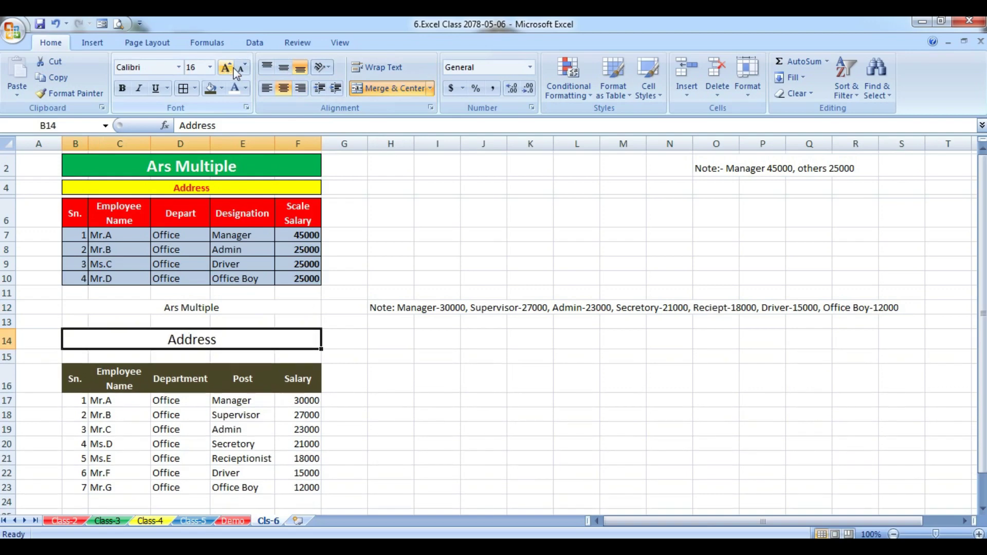
{"action": "left_click", "coordinate": [240, 67]}
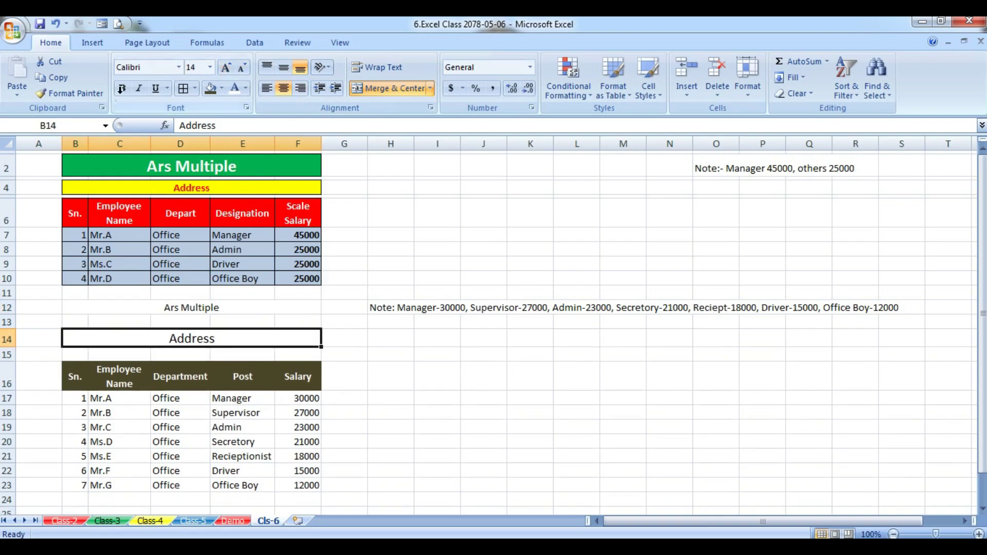
{"action": "left_click", "coordinate": [122, 88]}
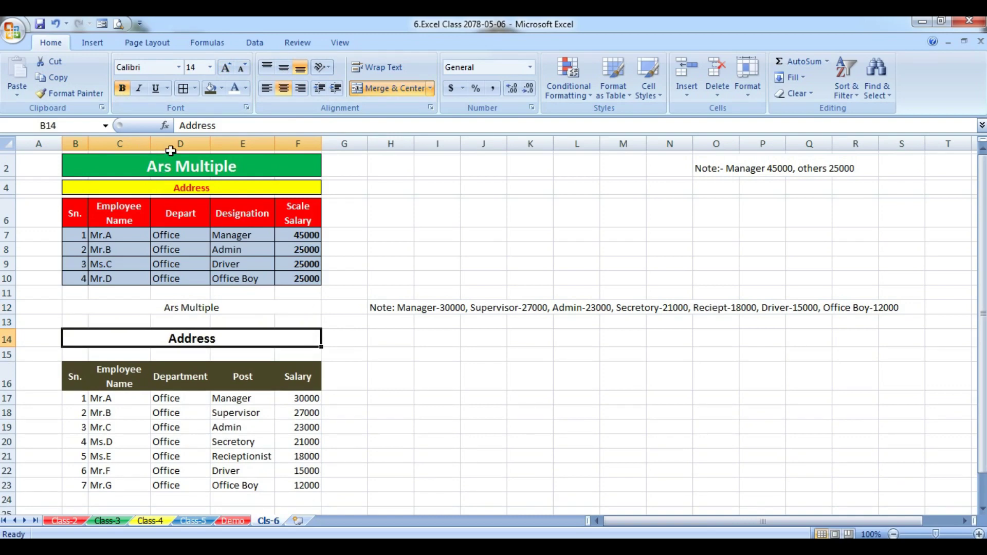
- Fill the Address bar yellow and turn bold off from the Address row down
{"action": "left_click", "coordinate": [222, 88]}
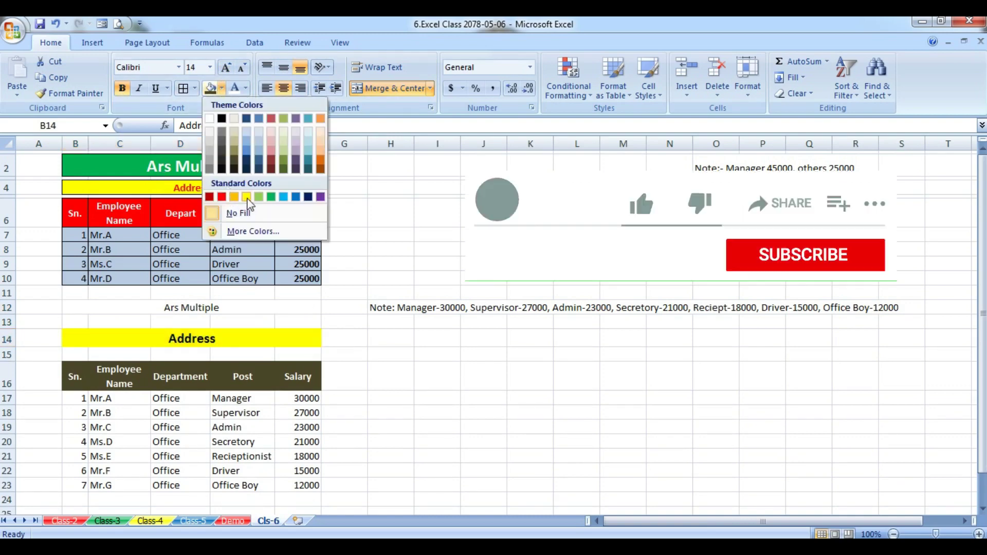
{"action": "left_click", "coordinate": [247, 197]}
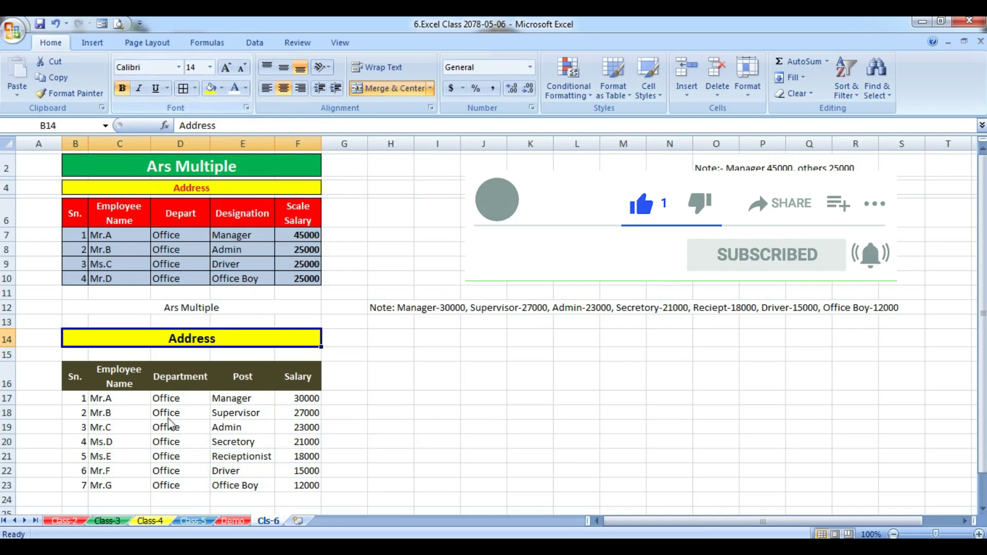
{"action": "left_click", "coordinate": [330, 474]}
{"action": "left_click_drag", "start_coordinate": [200, 341], "coordinate": [211, 486]}
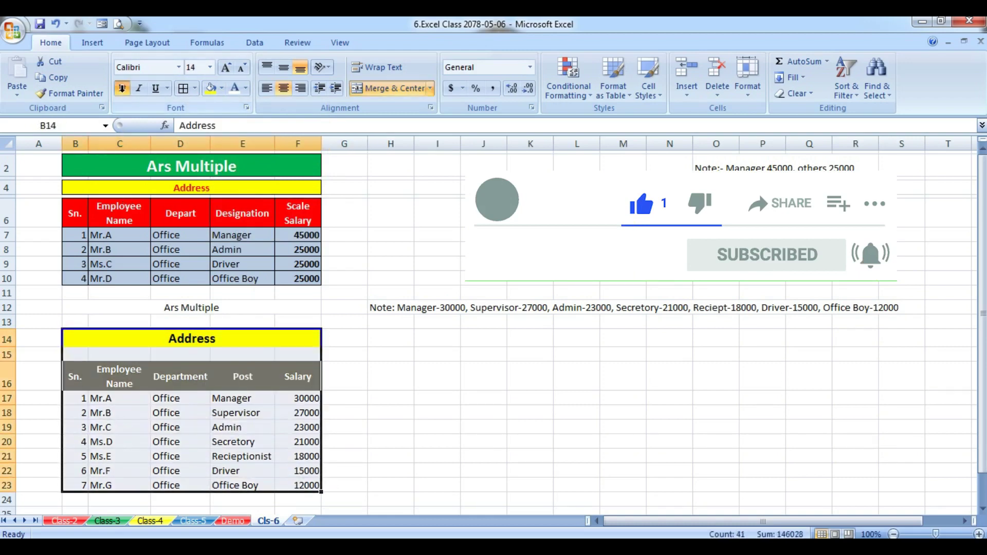
{"action": "left_click", "coordinate": [123, 89]}
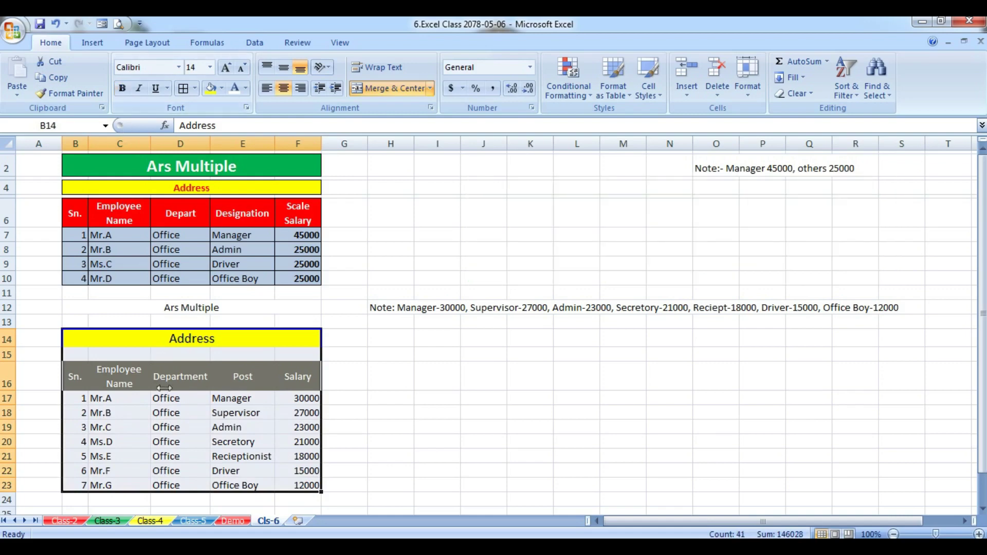
- Make the Ars Multiple title in B12 20-point bold
{"action": "left_click", "coordinate": [191, 307]}
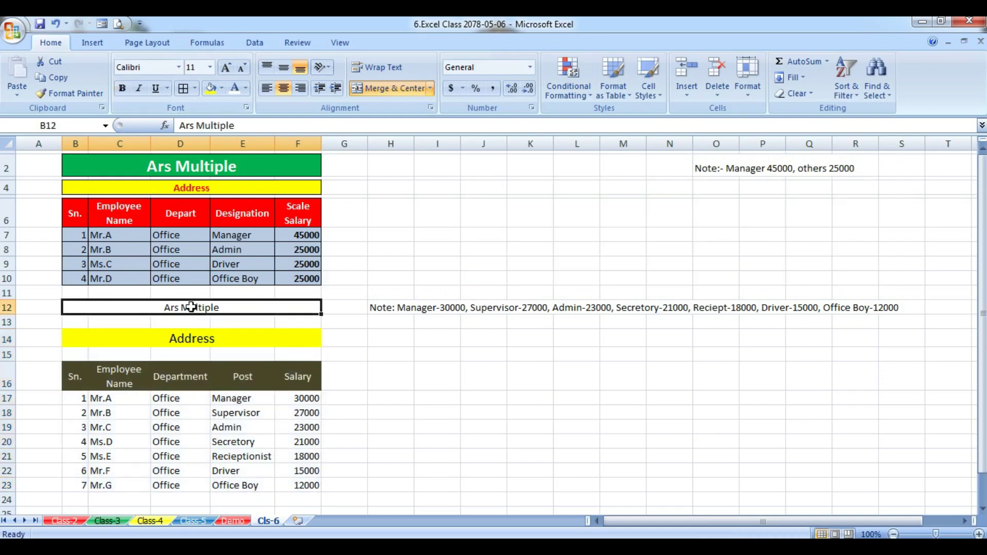
{"action": "left_click", "coordinate": [267, 67]}
{"action": "left_click", "coordinate": [267, 68]}
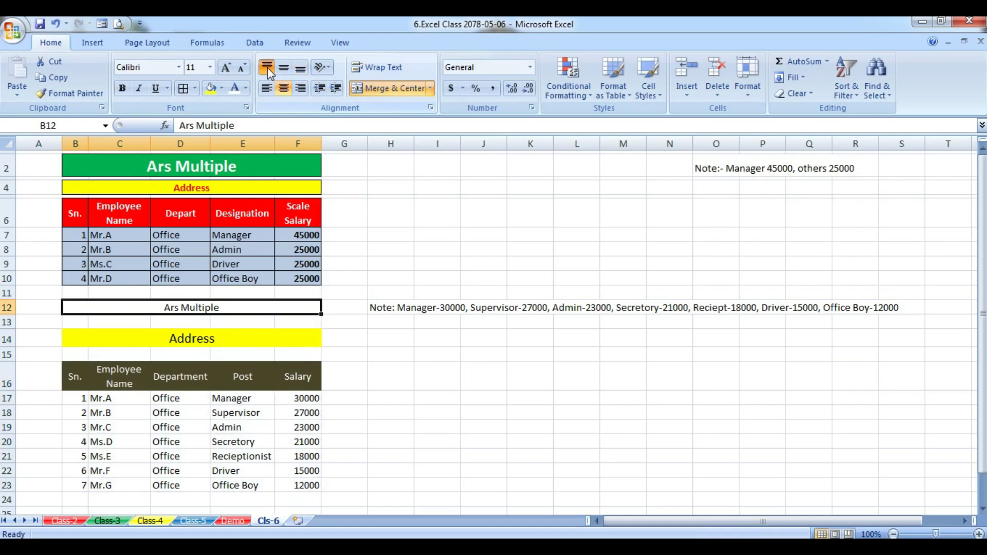
{"action": "double_click", "coordinate": [268, 68]}
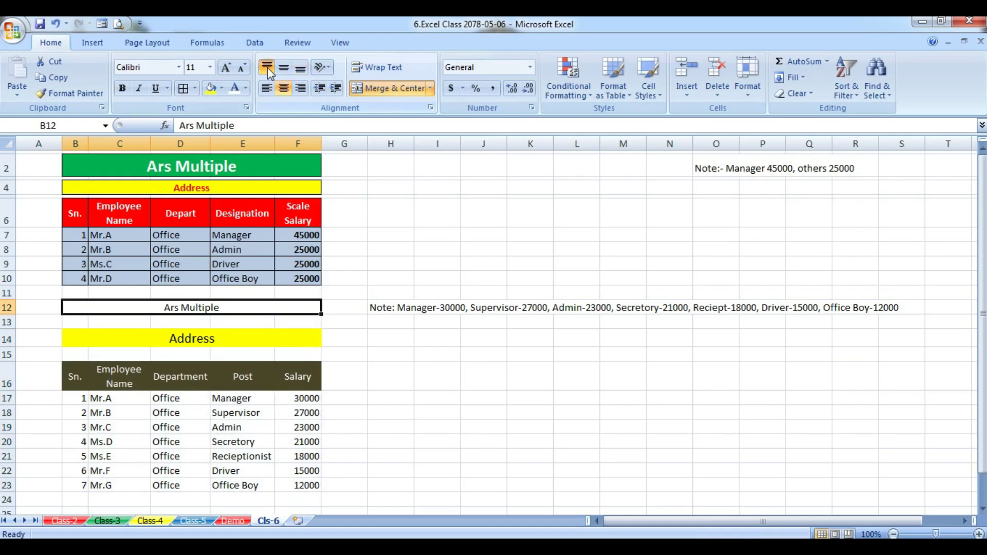
{"action": "left_click", "coordinate": [225, 72]}
{"action": "left_click", "coordinate": [225, 72]}
{"action": "left_click", "coordinate": [225, 72]}
{"action": "left_click", "coordinate": [225, 72]}
{"action": "left_click", "coordinate": [225, 72]}
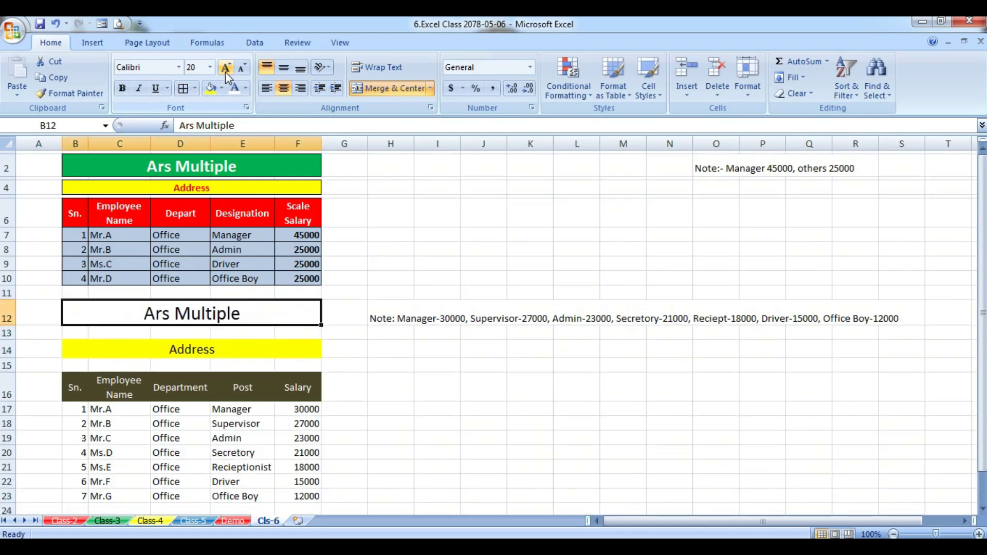
{"action": "left_click", "coordinate": [121, 89]}
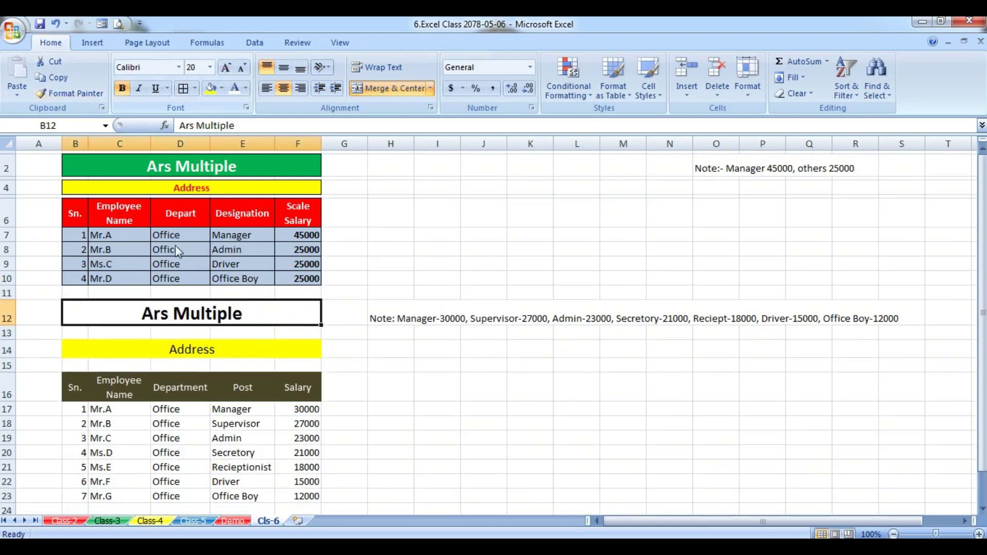
- Give the Ars Multiple title white text on a red fill
{"action": "left_click", "coordinate": [233, 94]}
{"action": "left_click", "coordinate": [222, 88]}
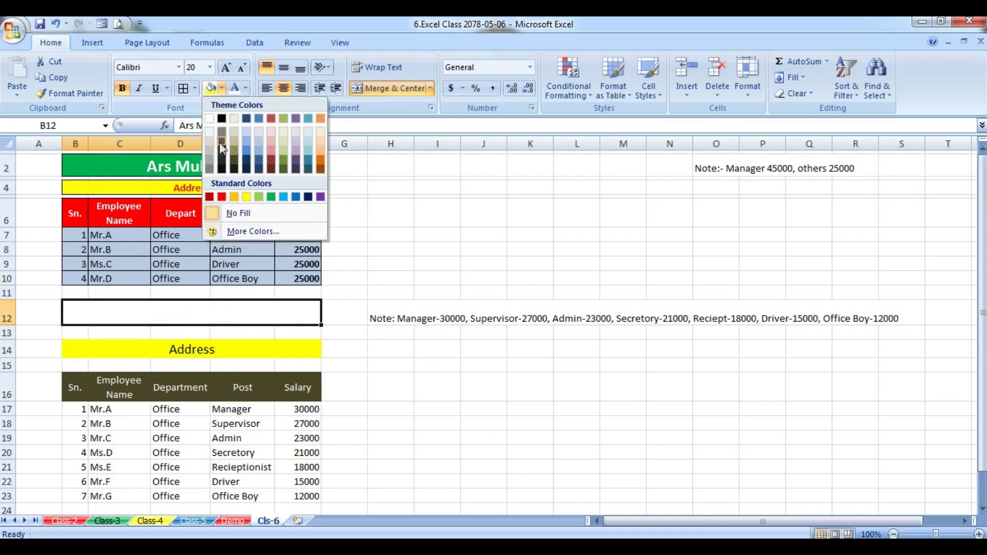
{"action": "left_click", "coordinate": [220, 196]}
{"action": "left_click", "coordinate": [355, 434]}
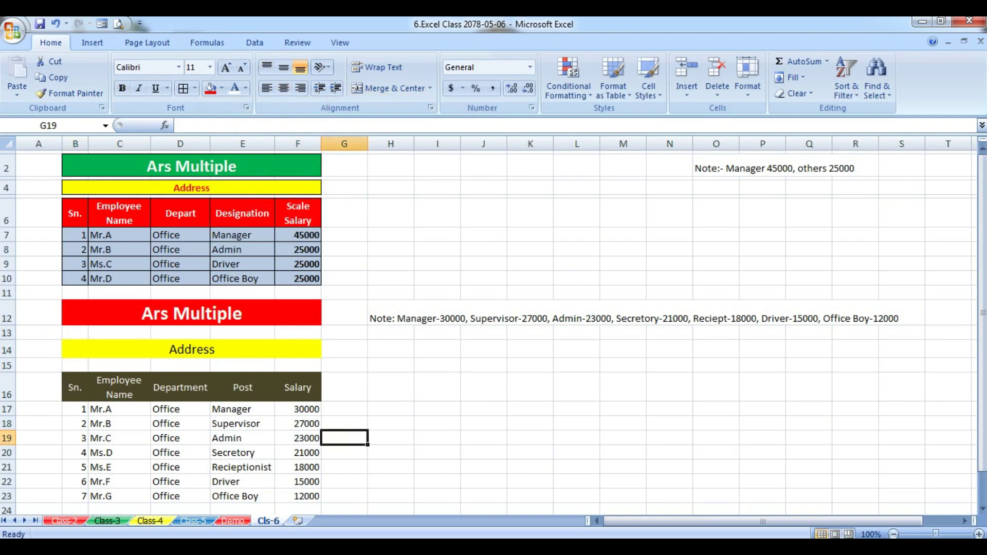
- Reduce the height of blank spacer rows 13 and 15 together
{"action": "left_click", "coordinate": [67, 299]}
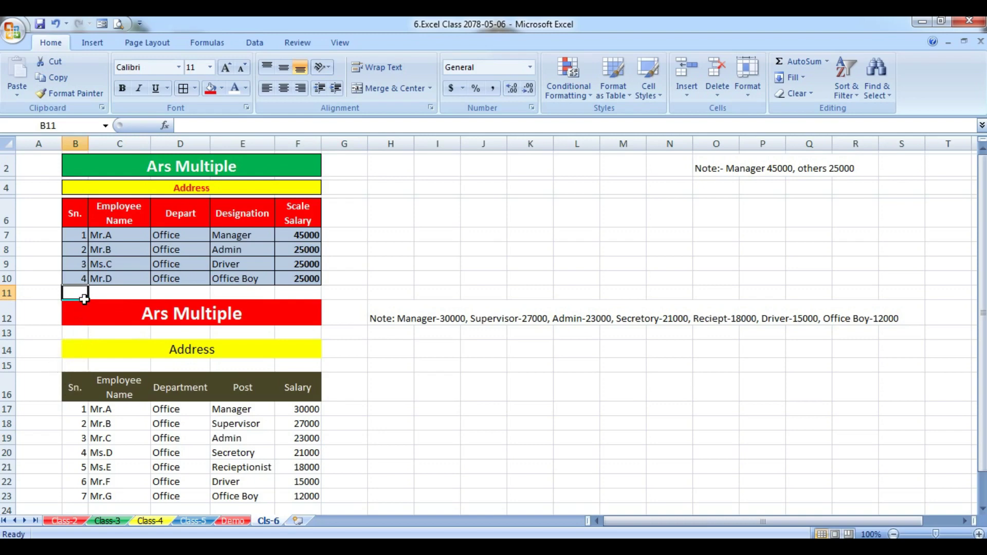
{"action": "left_click", "coordinate": [6, 333]}
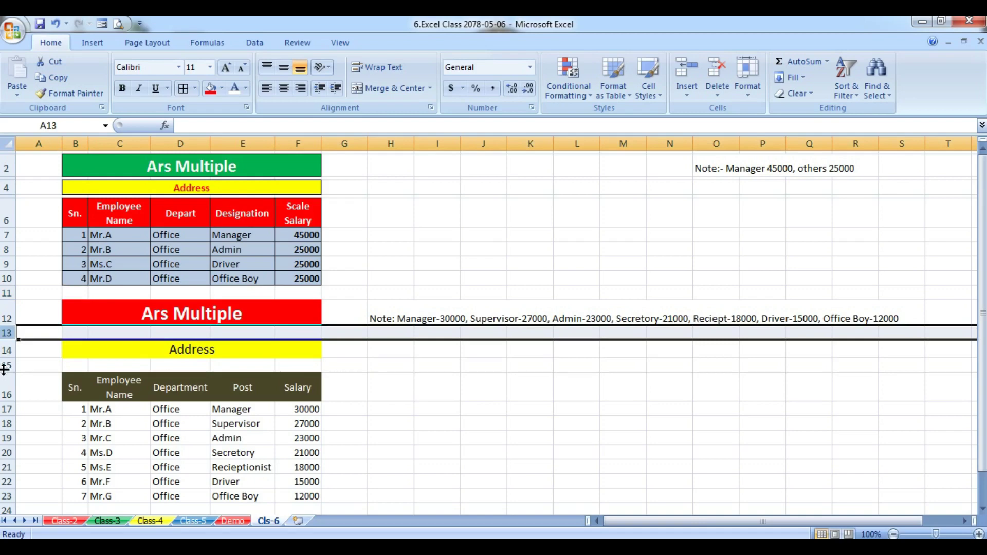
{"action": "left_click", "coordinate": [4, 366]}
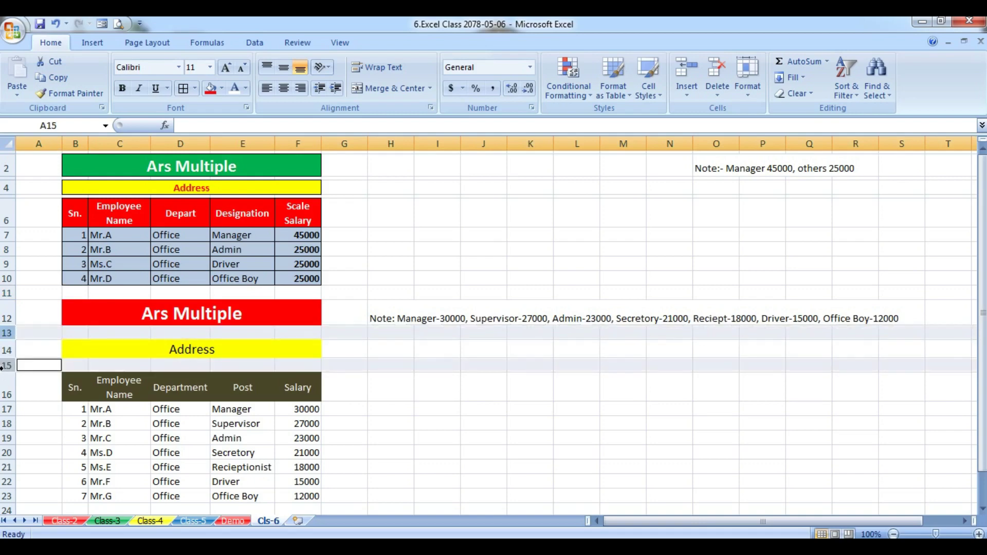
{"action": "left_click_drag", "start_coordinate": [10, 372], "coordinate": [4, 358]}
{"action": "left_click", "coordinate": [494, 447]}
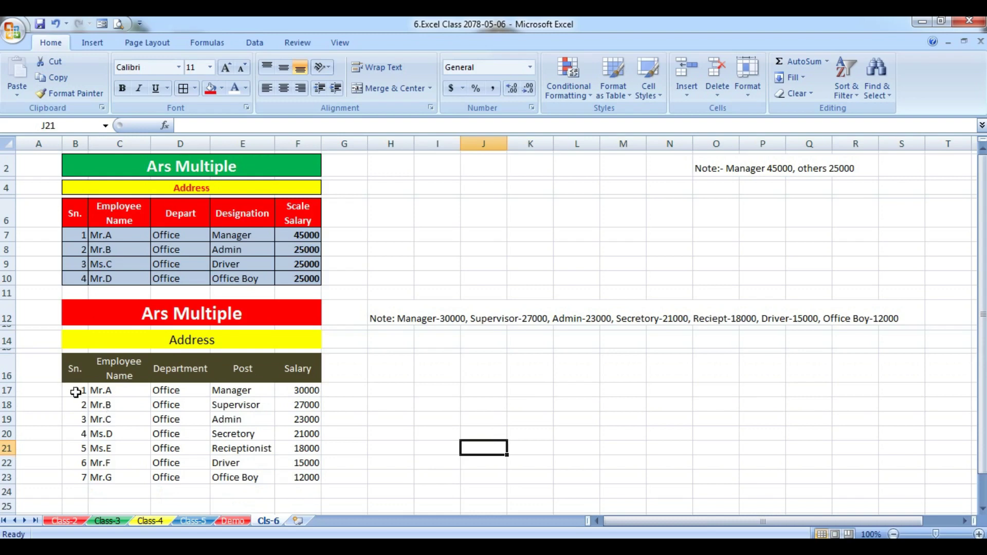
- Fill the employee data rows B17:F23 with a light blue theme colour
{"action": "left_click_drag", "start_coordinate": [77, 391], "coordinate": [301, 477]}
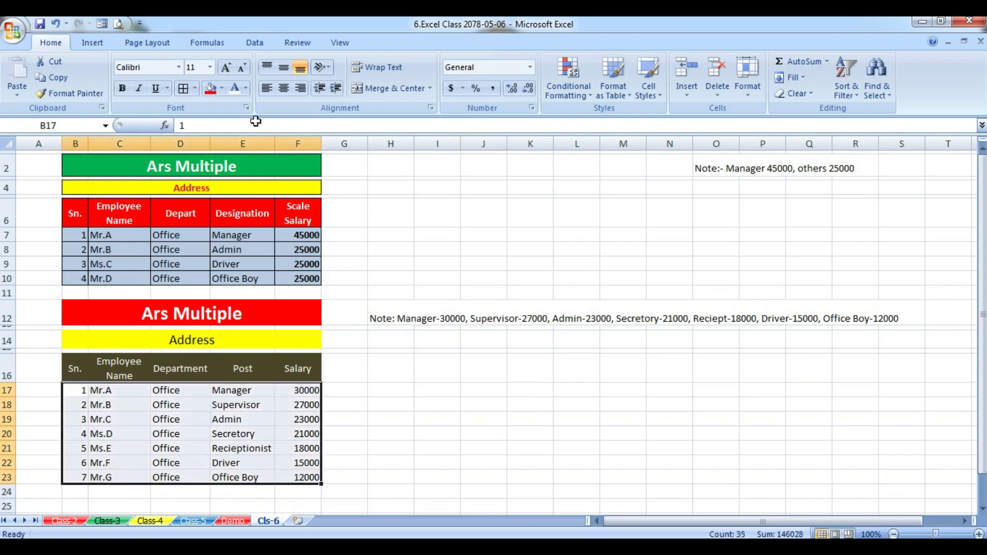
{"action": "left_click", "coordinate": [222, 88]}
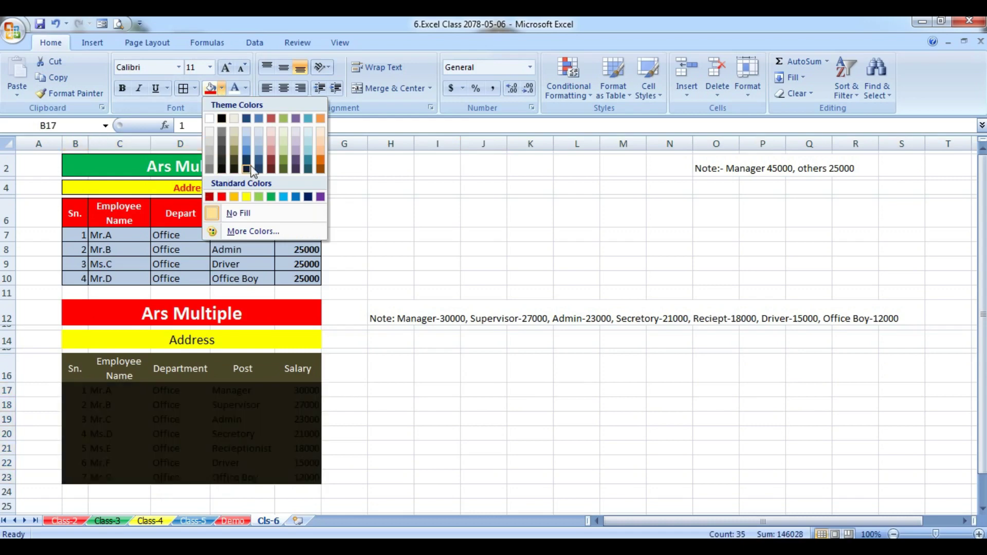
{"action": "left_click", "coordinate": [258, 143]}
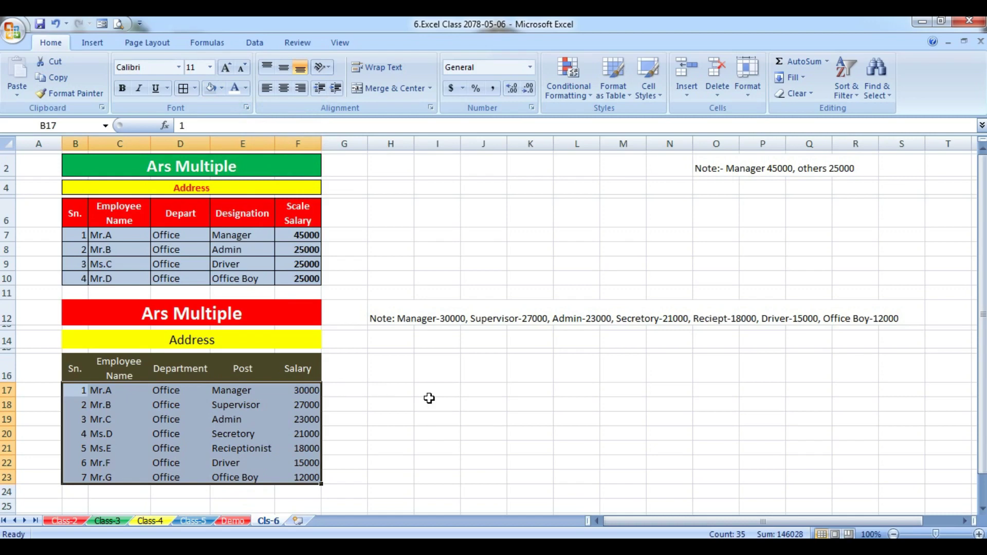
{"action": "left_click", "coordinate": [392, 423]}
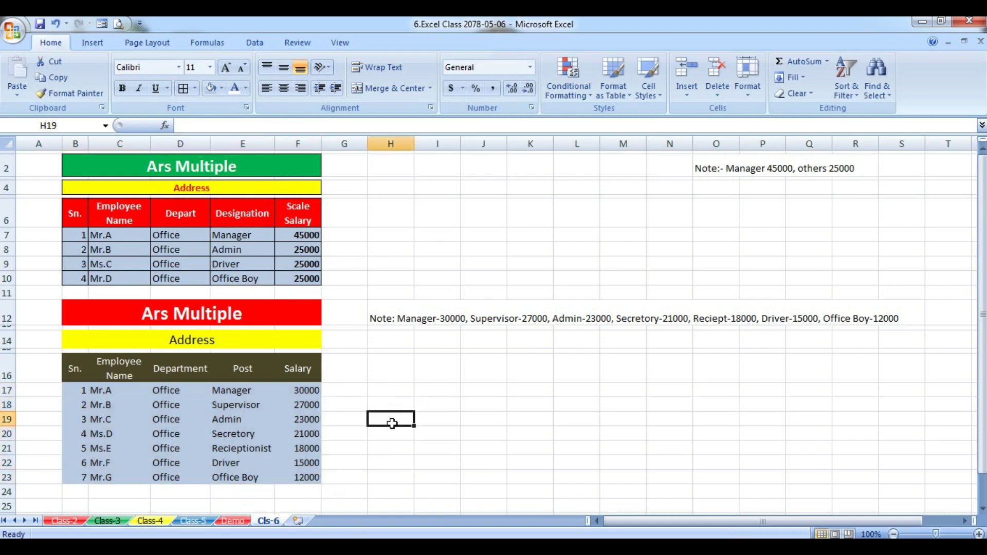
{"action": "left_click", "coordinate": [560, 401]}
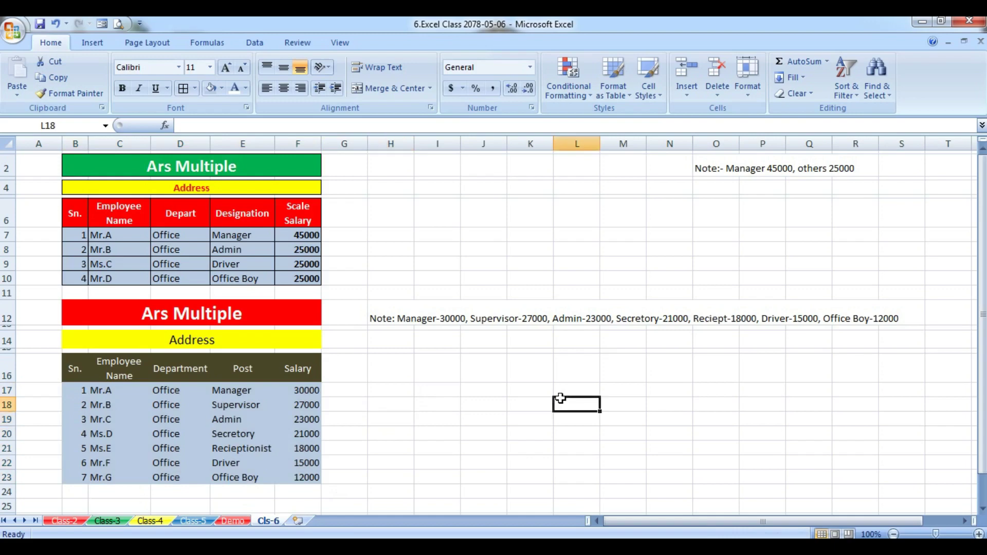
{"action": "left_click", "coordinate": [384, 318]}
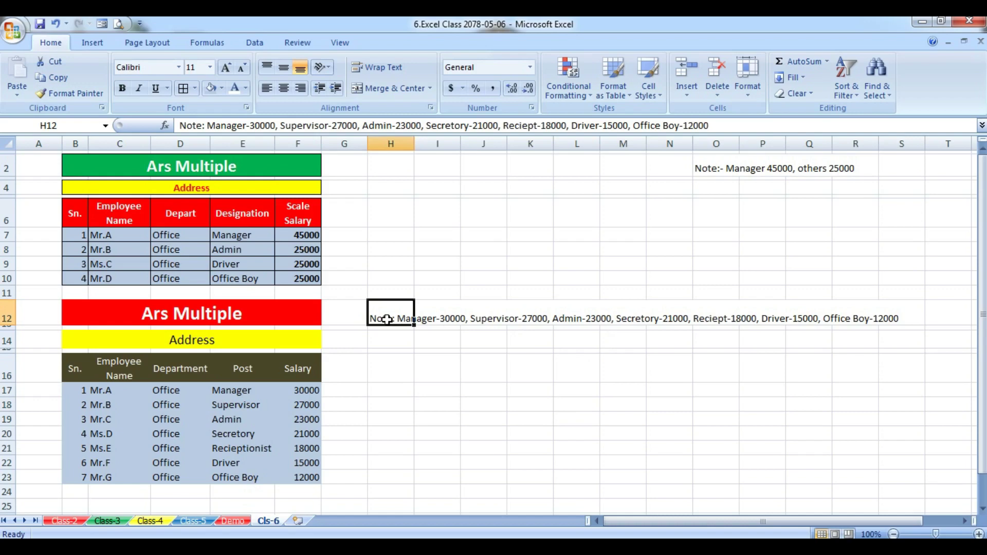
{"action": "left_click", "coordinate": [431, 393]}
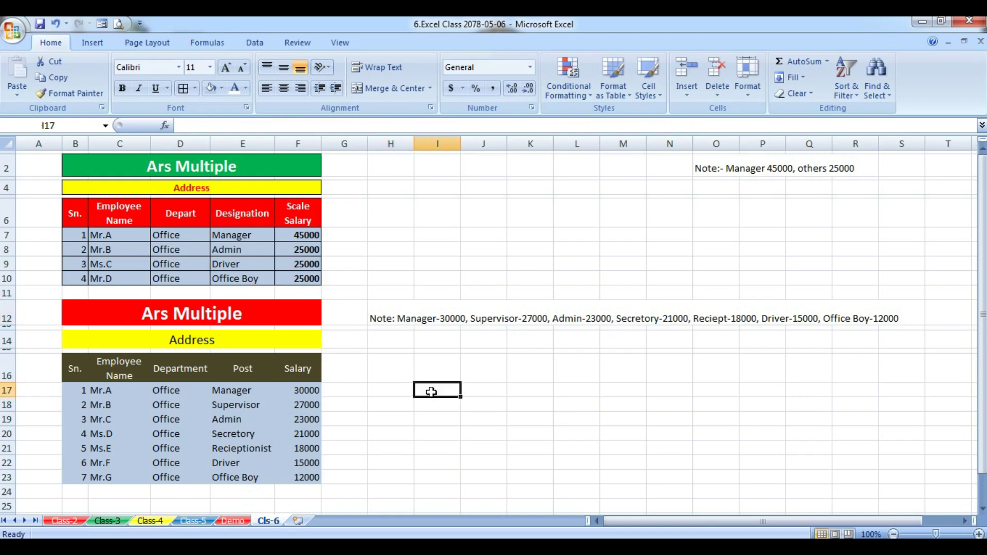